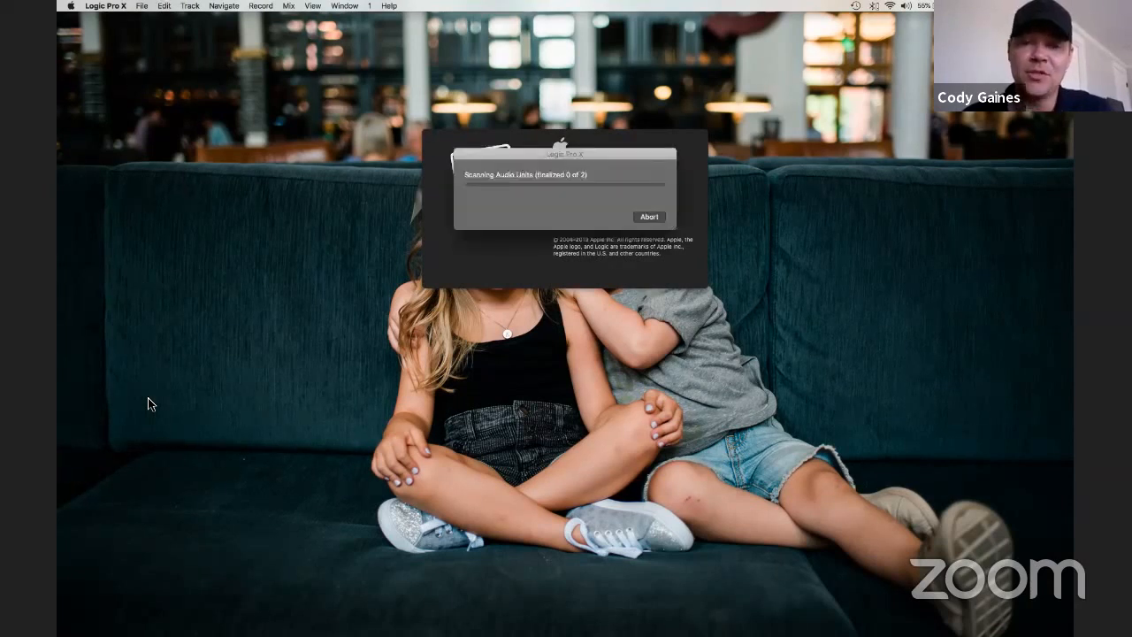
Abort the Audio Units scan and open the recent project Angels In Amplifiers - I'm Alright.
left_click(648, 216)
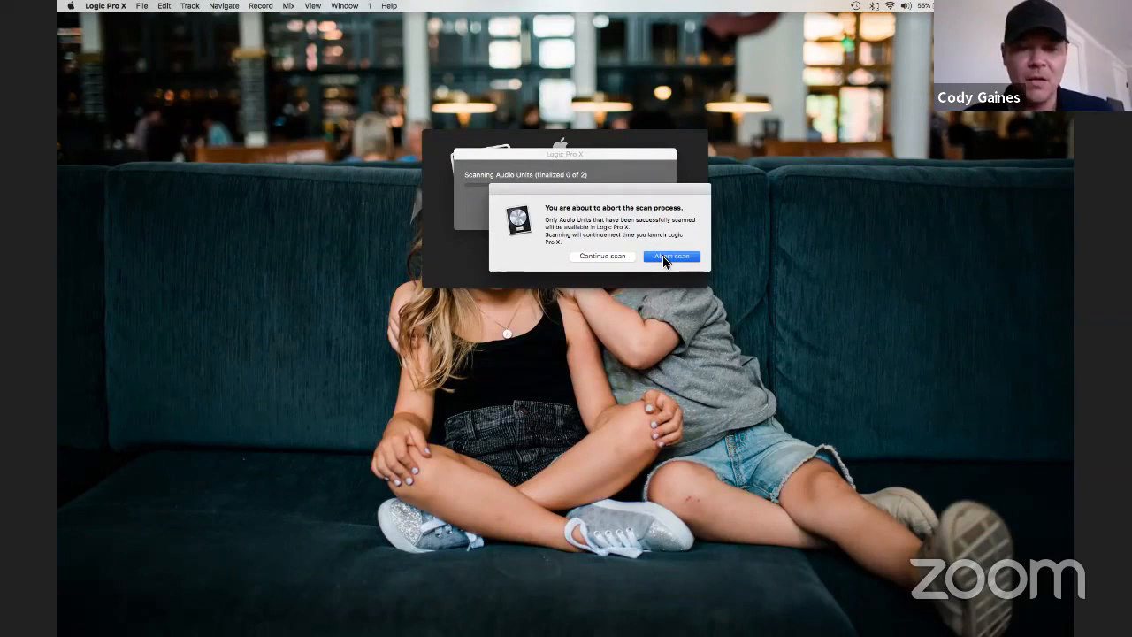
left_click(663, 257)
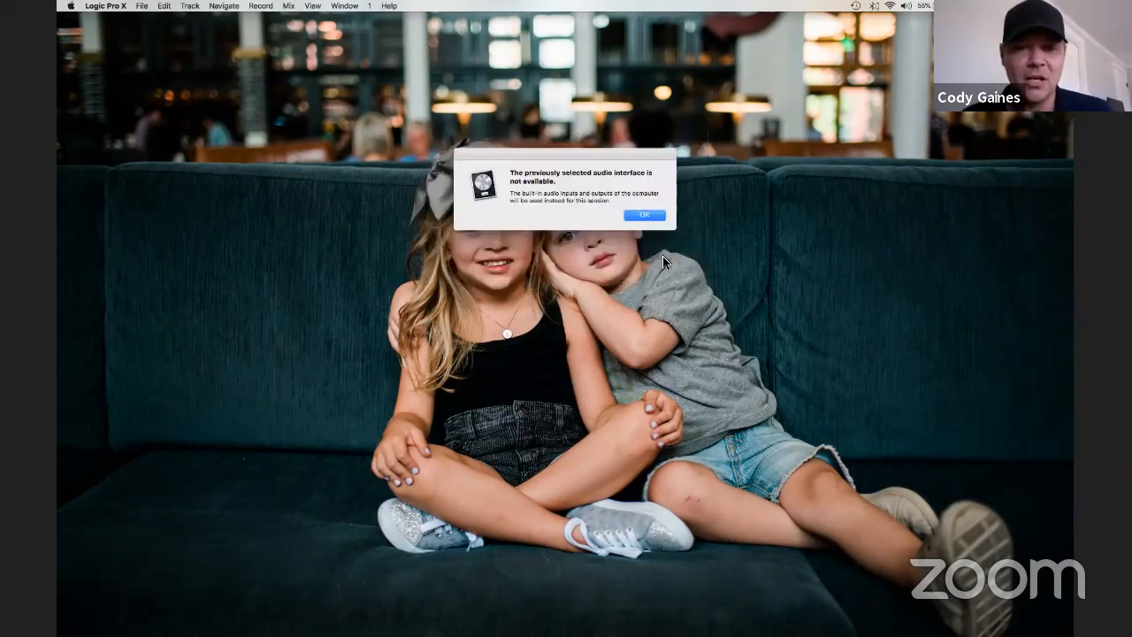
left_click(142, 5)
mouse_move(193, 52)
left_click(271, 53)
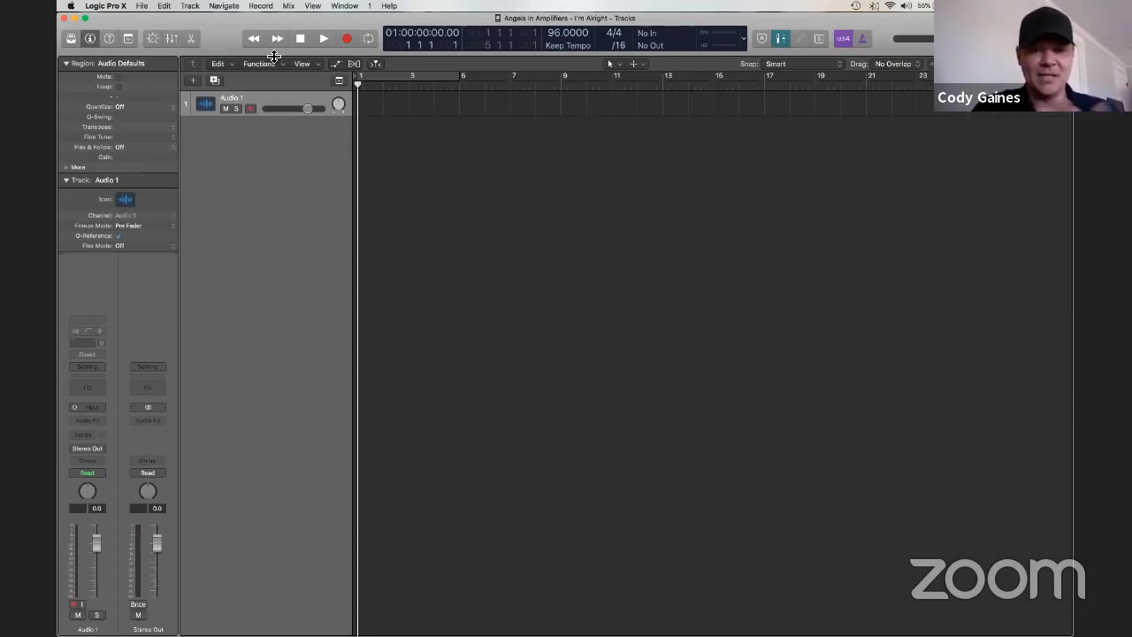
Show the Library, and briefly display the Quick Help tips and the toolbar of editing functions.
left_click(71, 39)
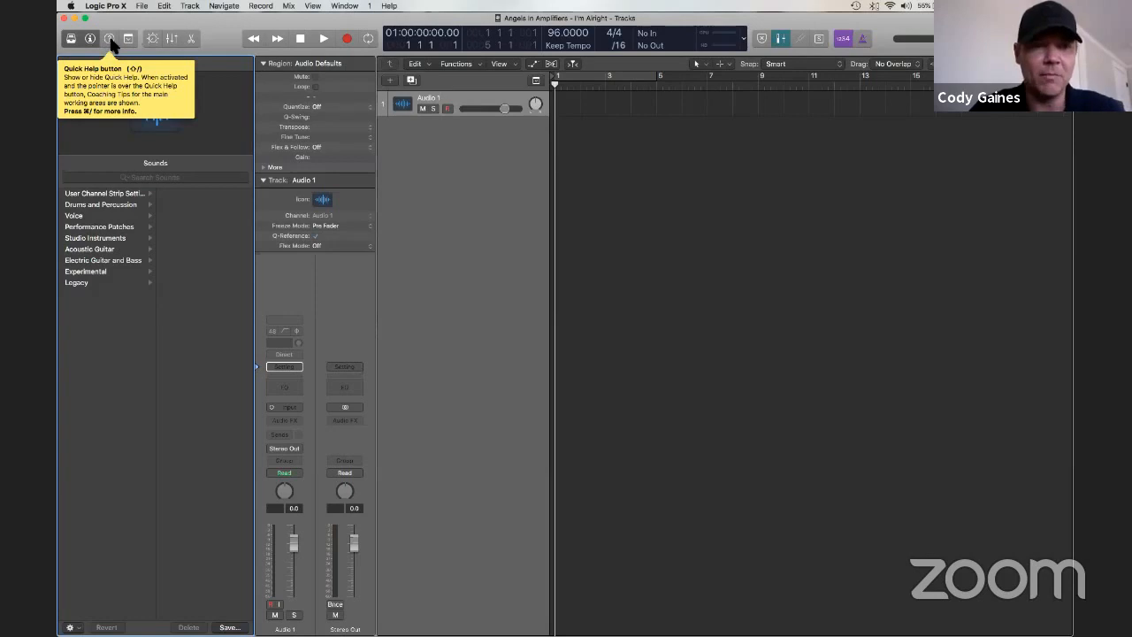
left_click(109, 39)
left_click(110, 43)
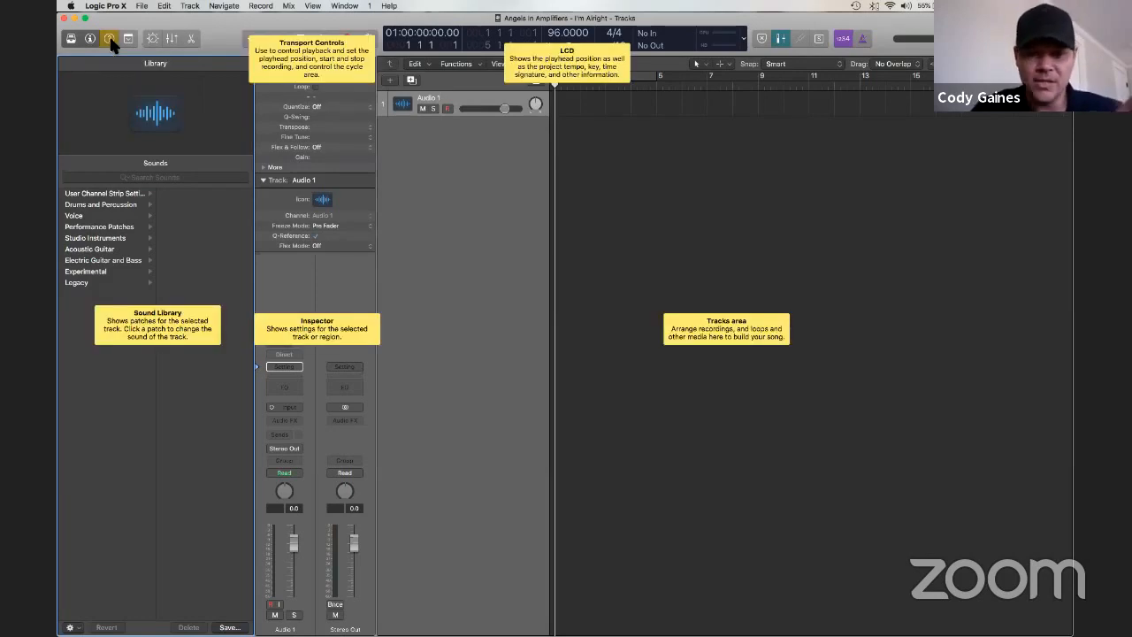
left_click(128, 39)
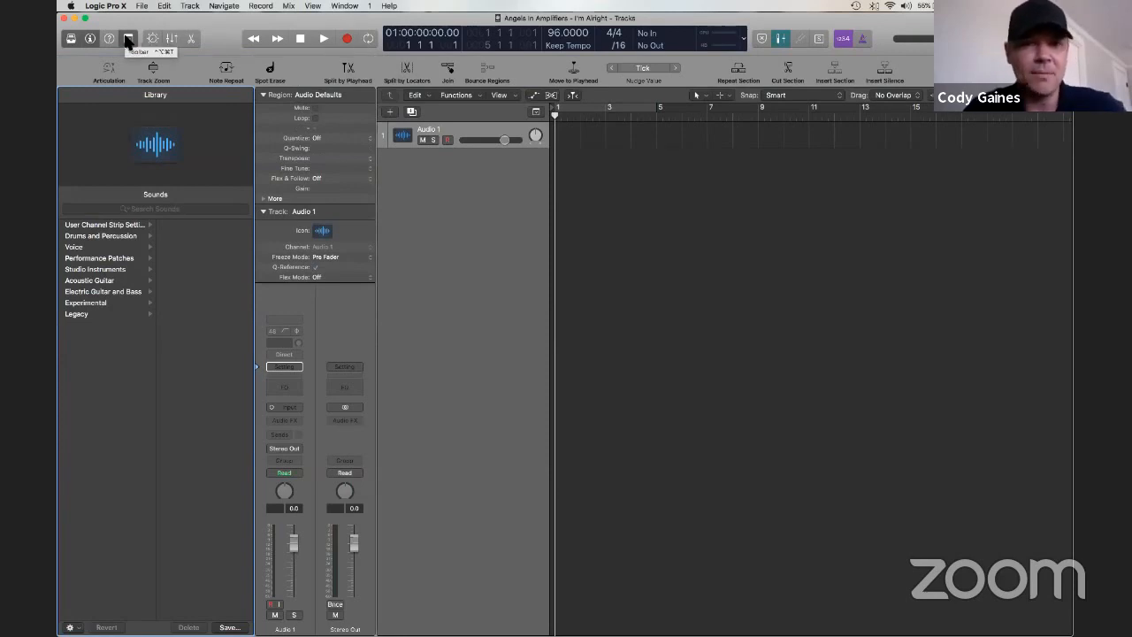
left_click(128, 39)
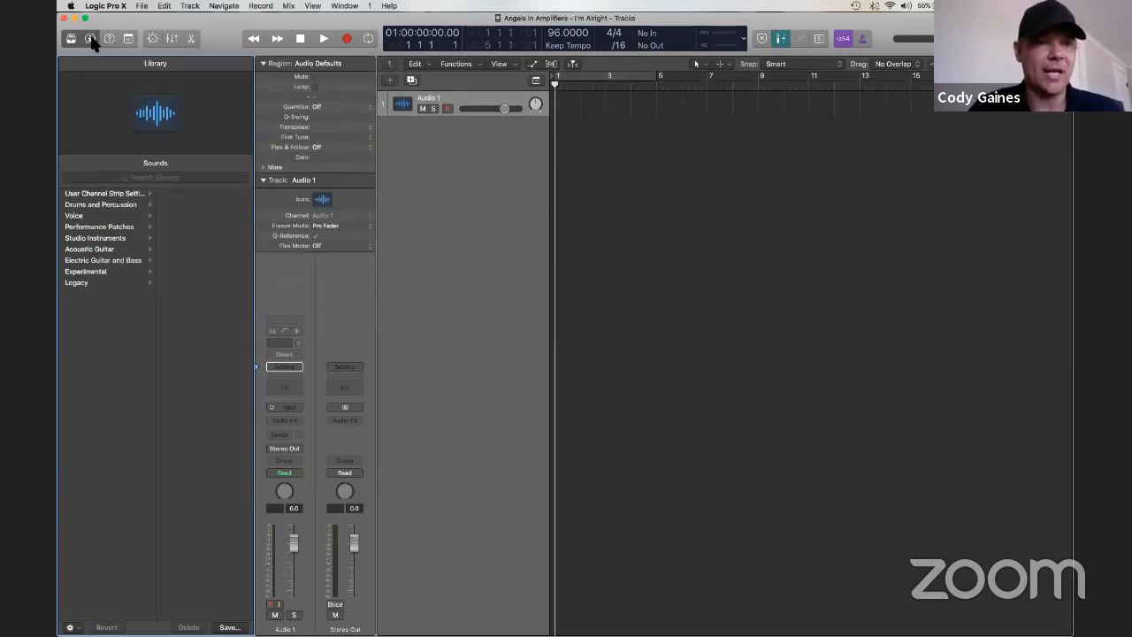
Hide the Inspector and the Library, and bring the Inspector back beside the track list.
left_click(90, 38)
left_click(71, 39)
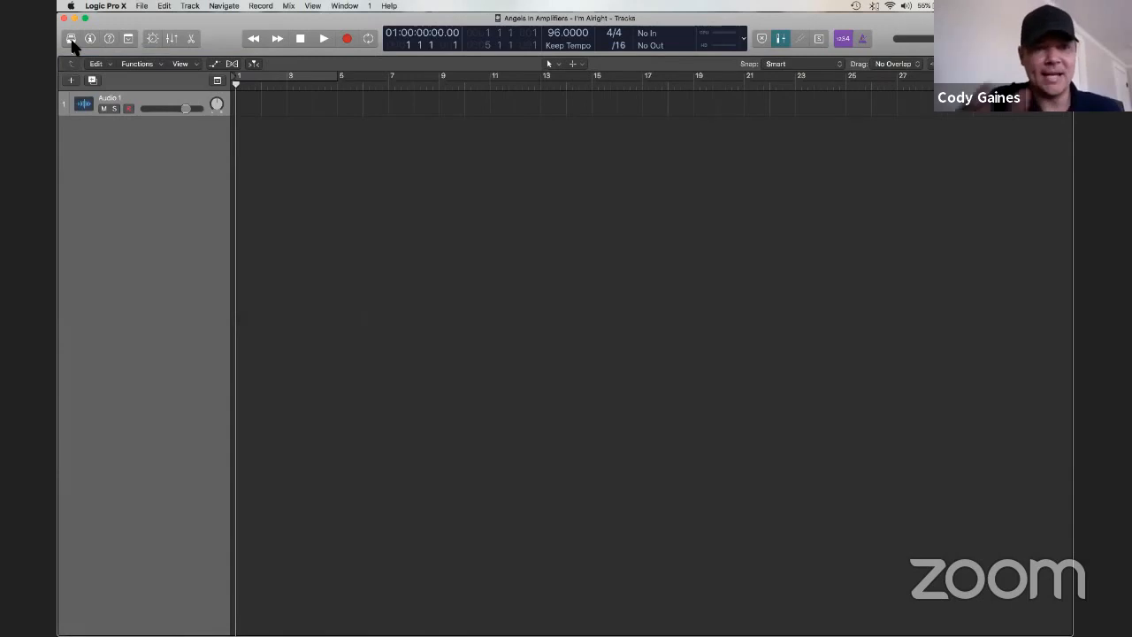
left_click(70, 39)
left_click(90, 38)
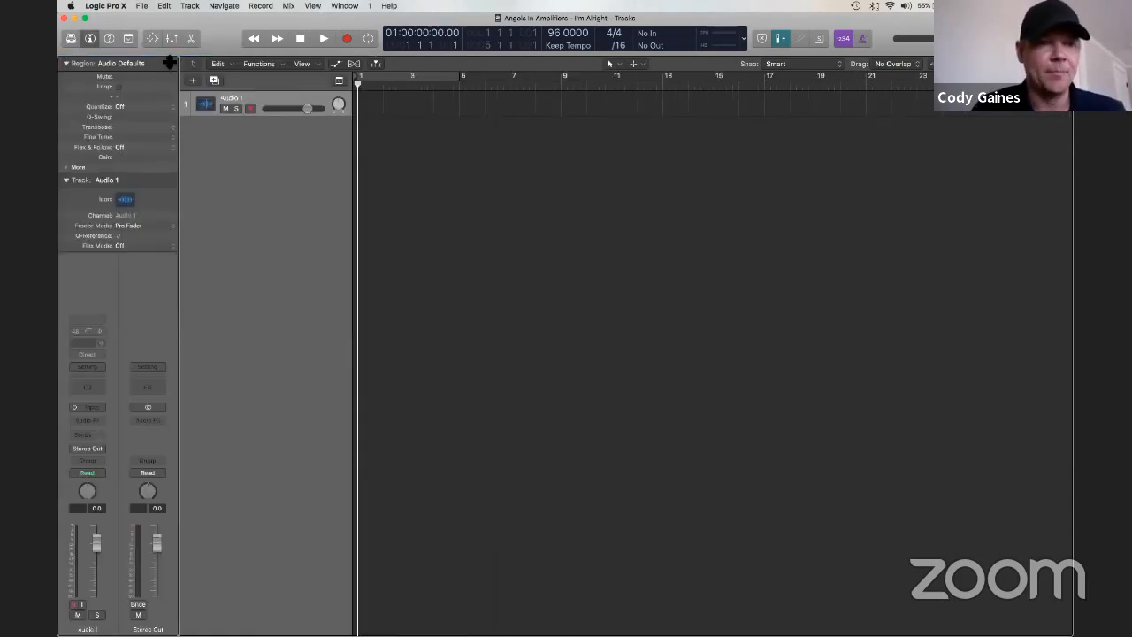
View the Smart Controls of track Audio 1, and show the Mixer below the tracks area instead.
left_click(151, 39)
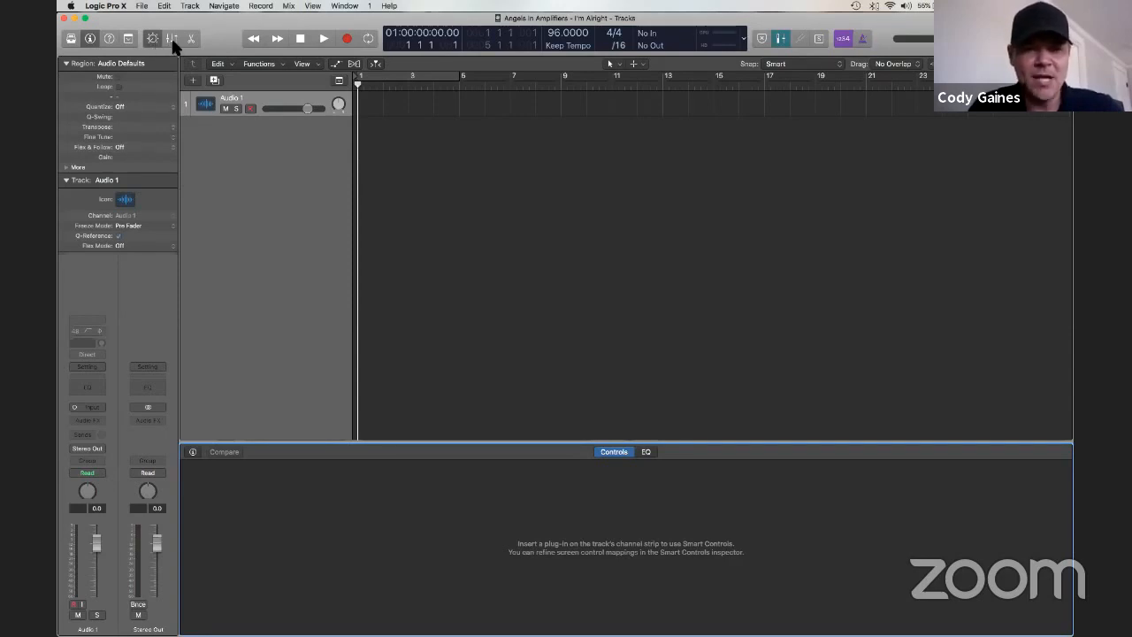
left_click(172, 38)
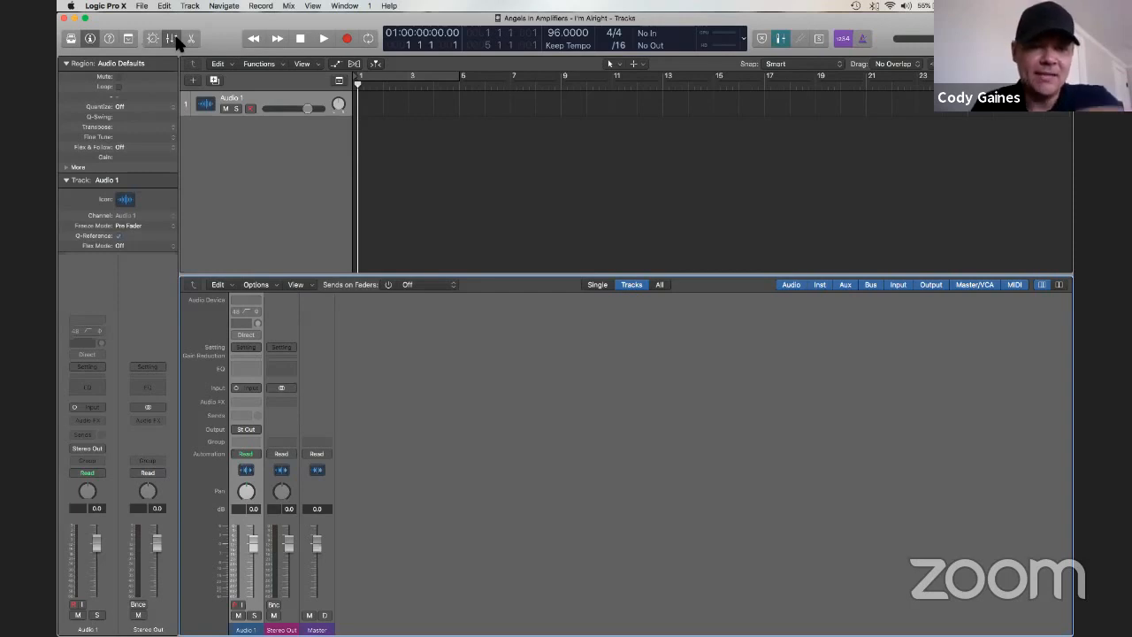
Open the Mixer in a separate window and enlarge it to fill the whole screen.
key("super+2")
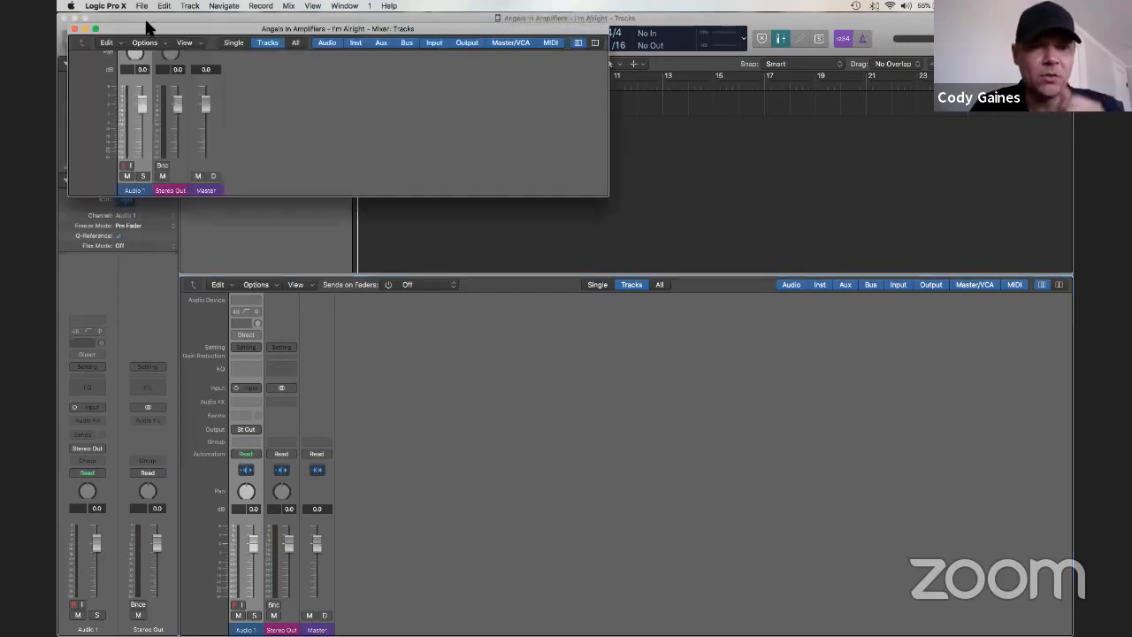
left_click_drag(111, 25, 101, 14)
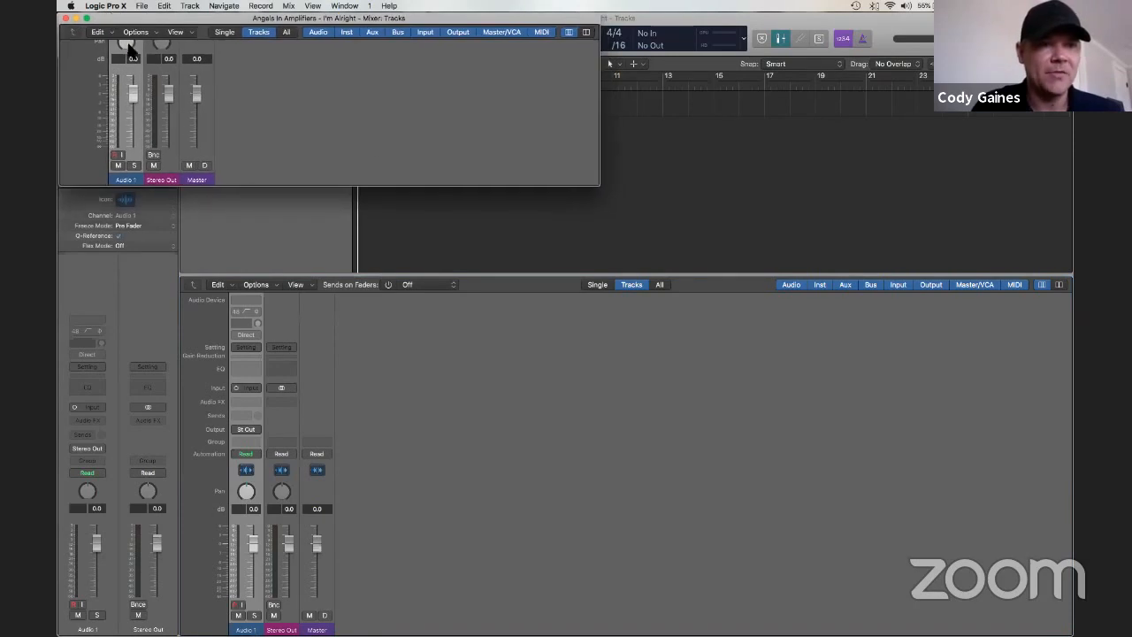
left_click_drag(605, 188, 1073, 635)
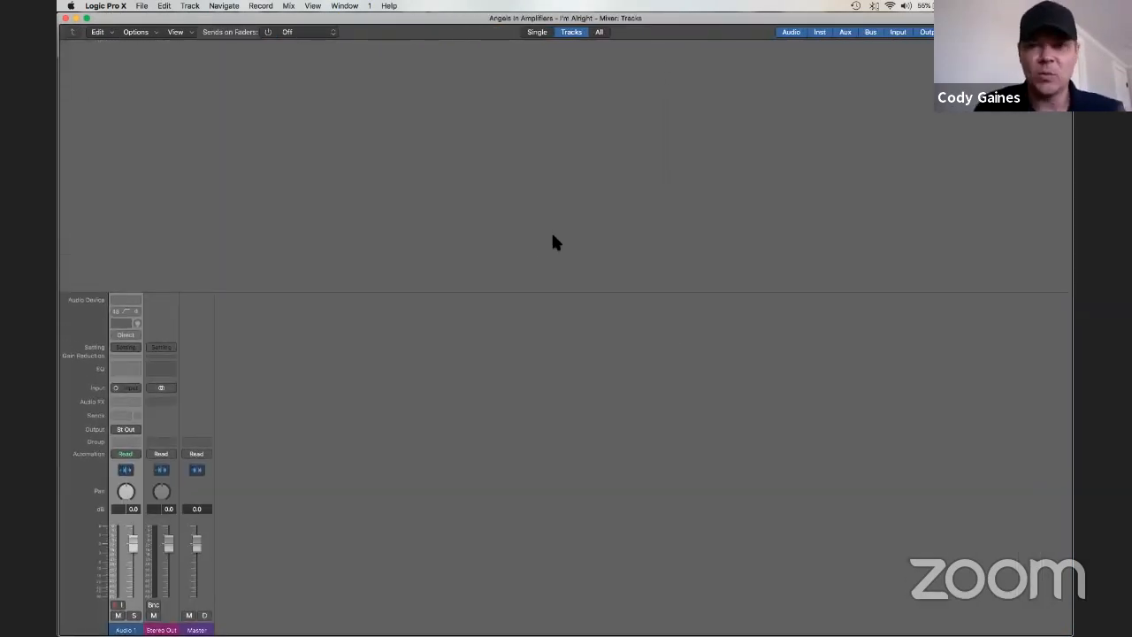
Return to the Tracks window and hide the Mixer embedded in it.
key("ctrl+Up")
left_click(673, 267)
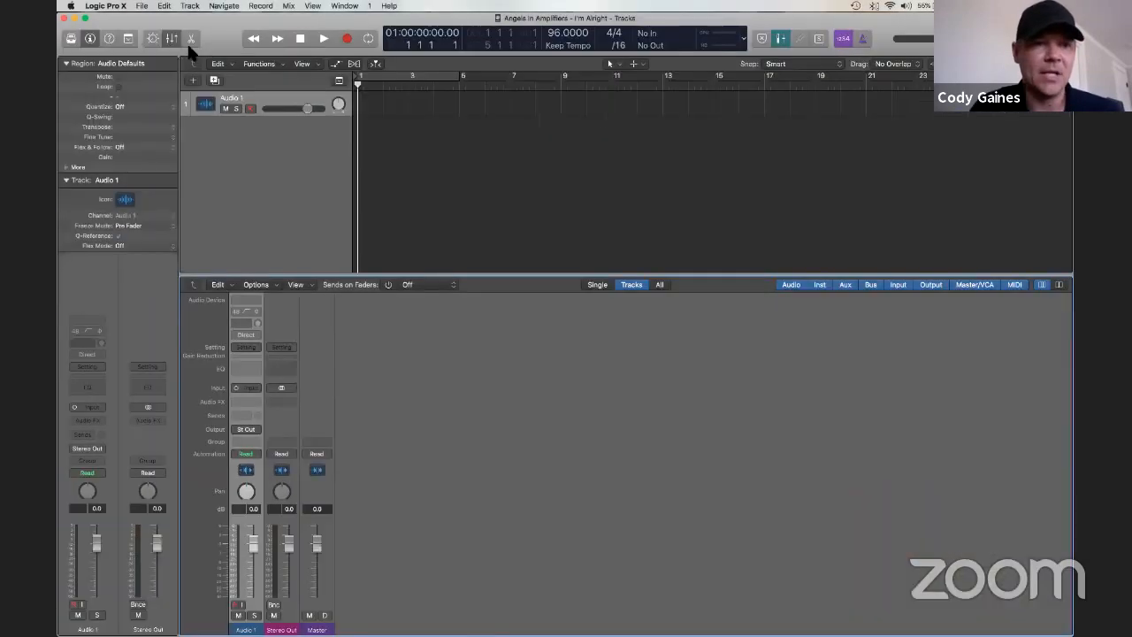
left_click(171, 39)
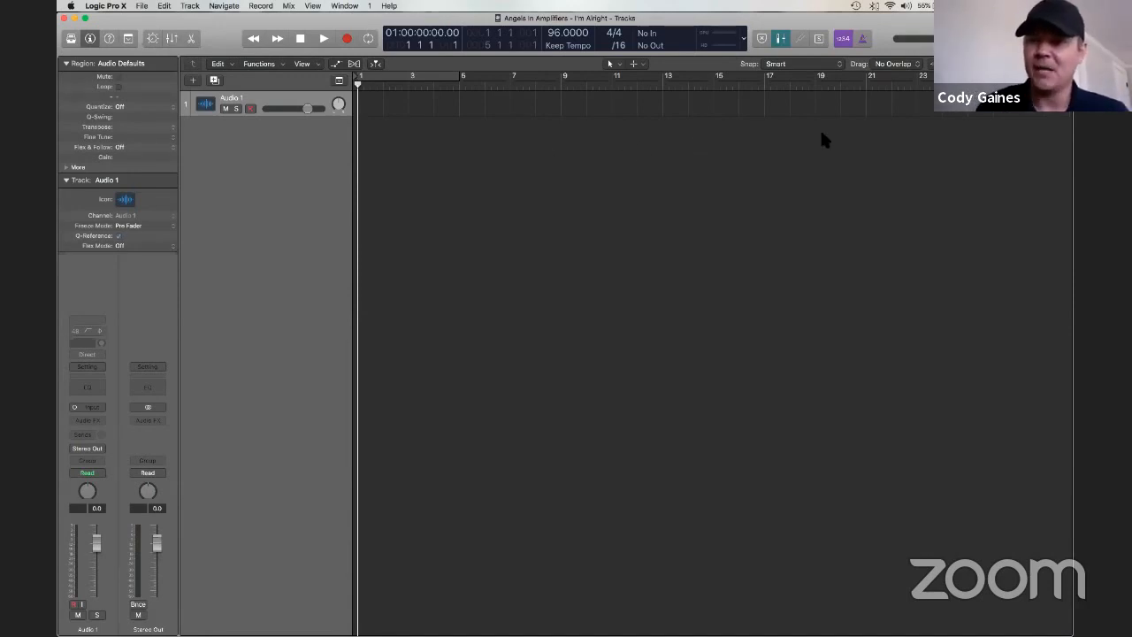
Switch back and forth between the full-screen Mixer and Tracks windows through Mission Control, ending on the Tracks window.
key("ctrl+Up")
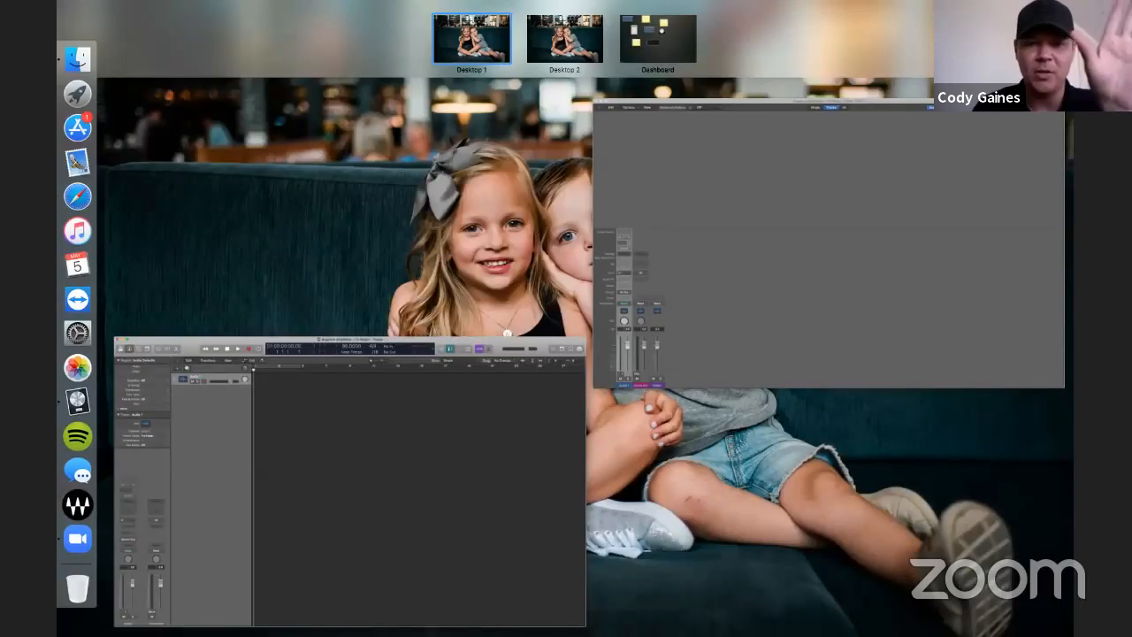
left_click(827, 258)
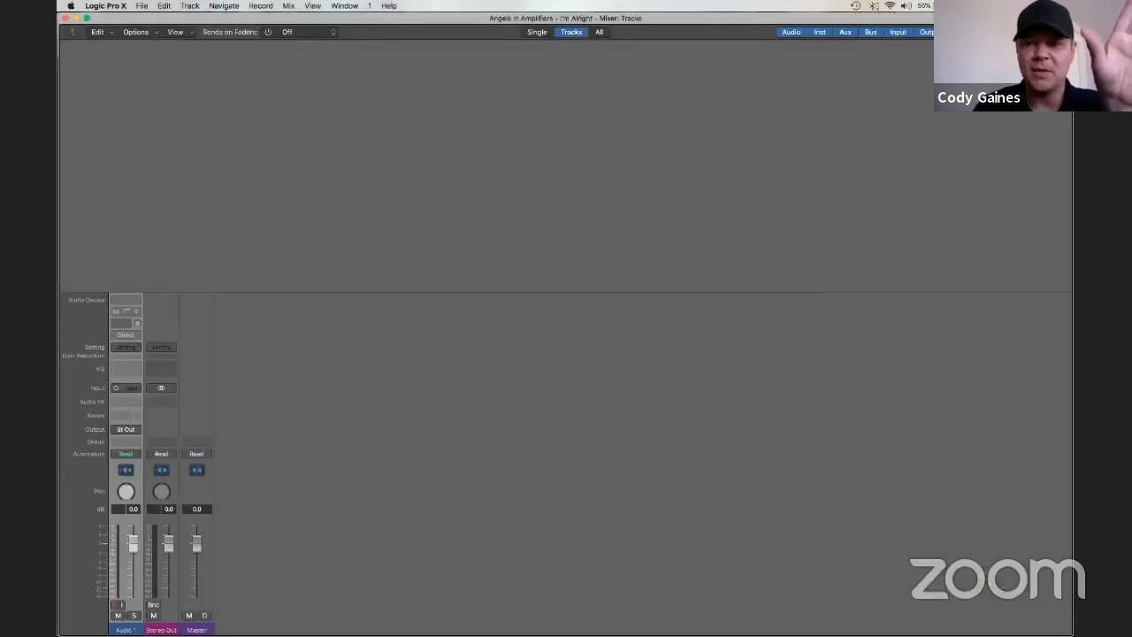
key("ctrl+Up")
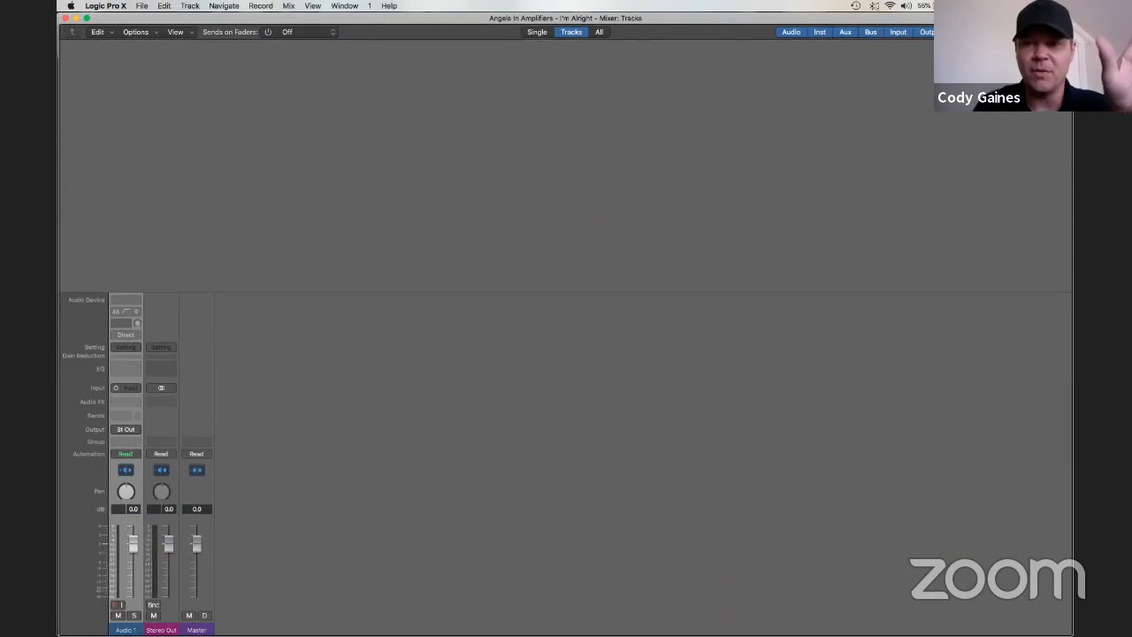
key("ctrl+Up")
left_click(811, 156)
key("ctrl+Up")
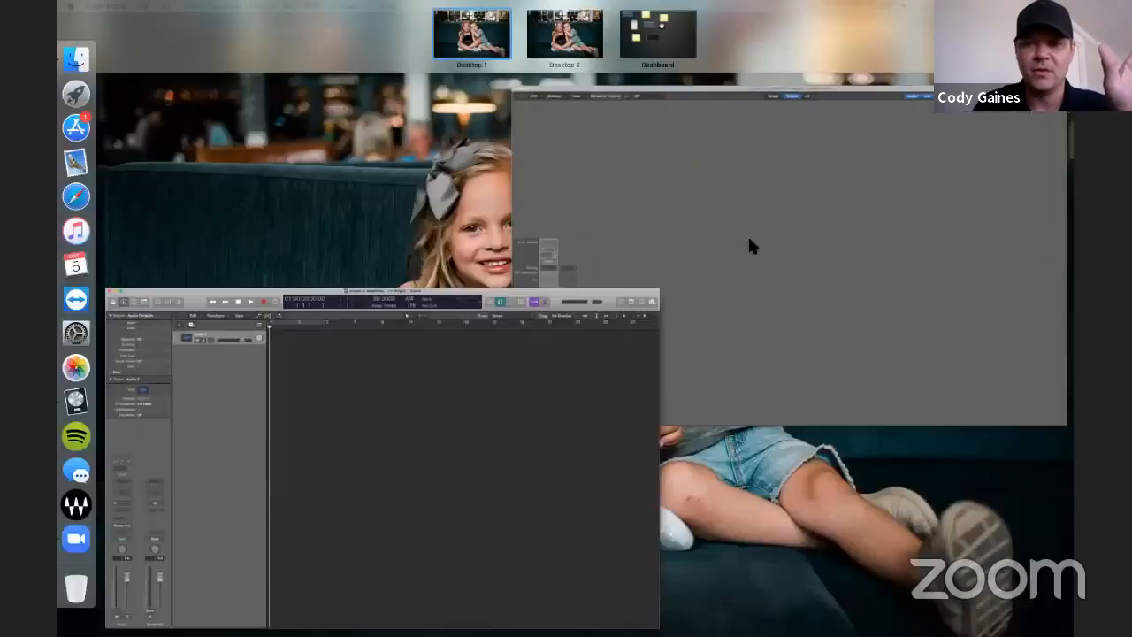
left_click(748, 236)
key("ctrl+Up")
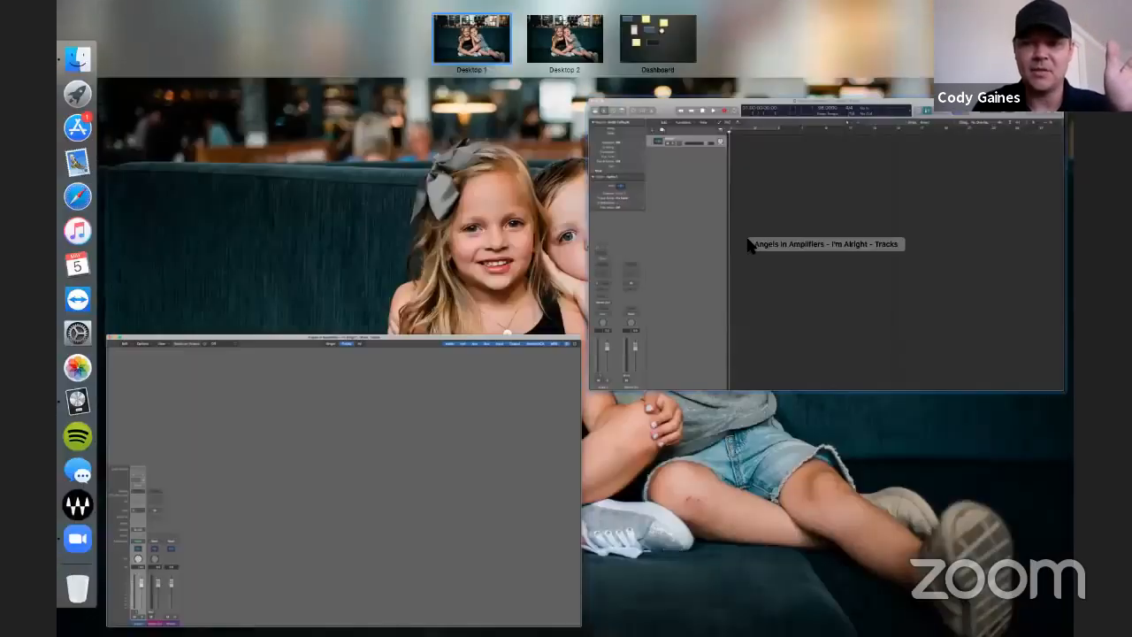
left_click(748, 239)
key("ctrl+Up")
left_click(673, 337)
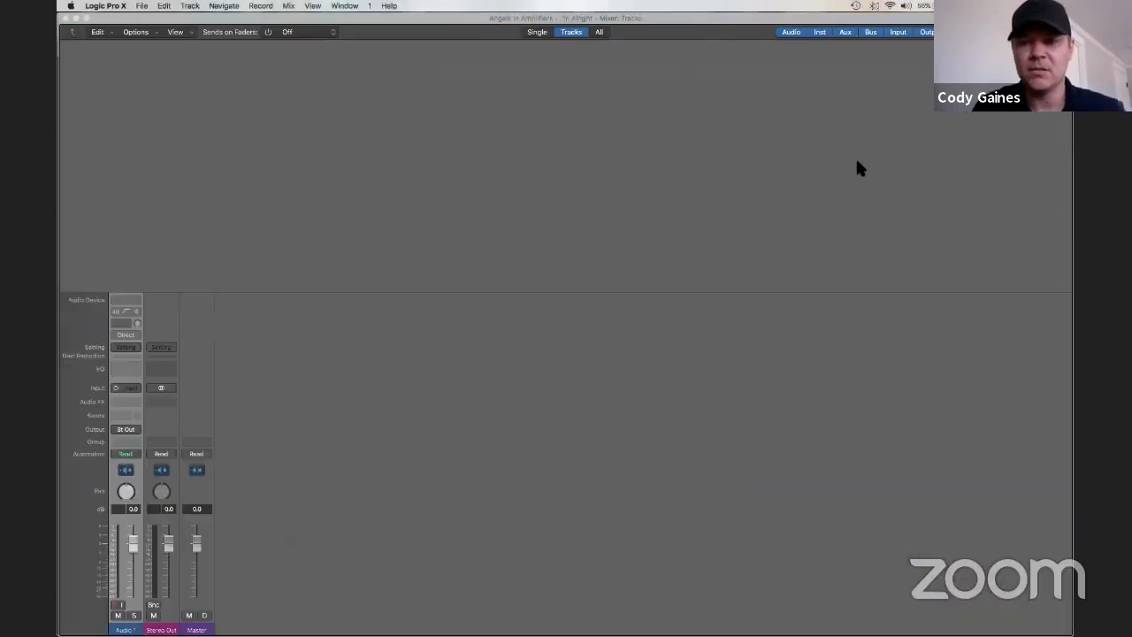
key("ctrl+Up")
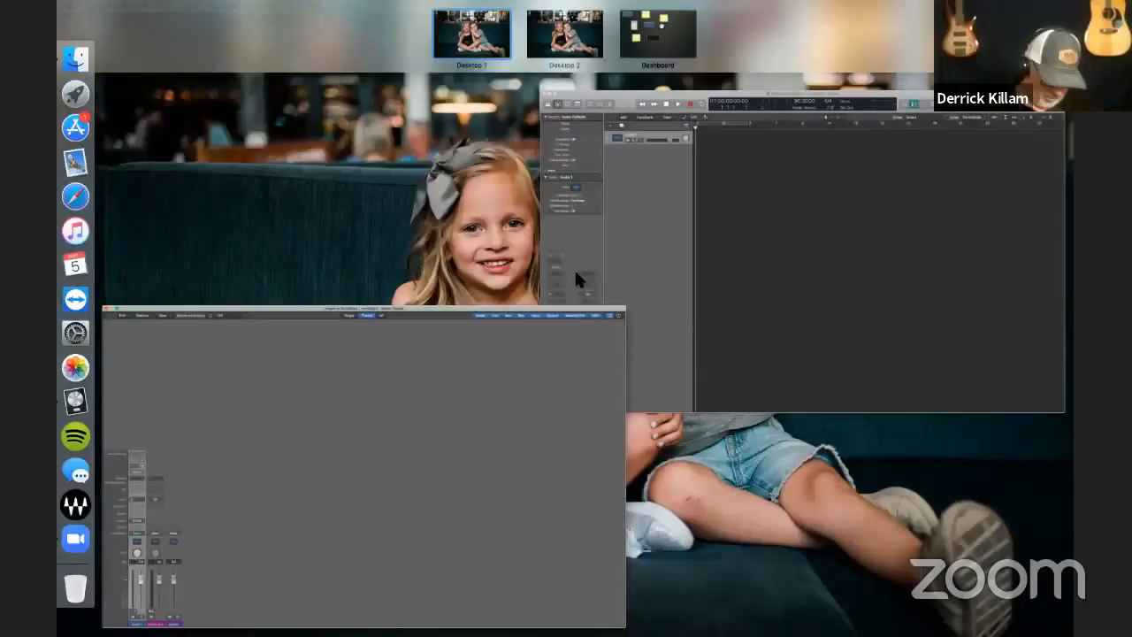
left_click(719, 252)
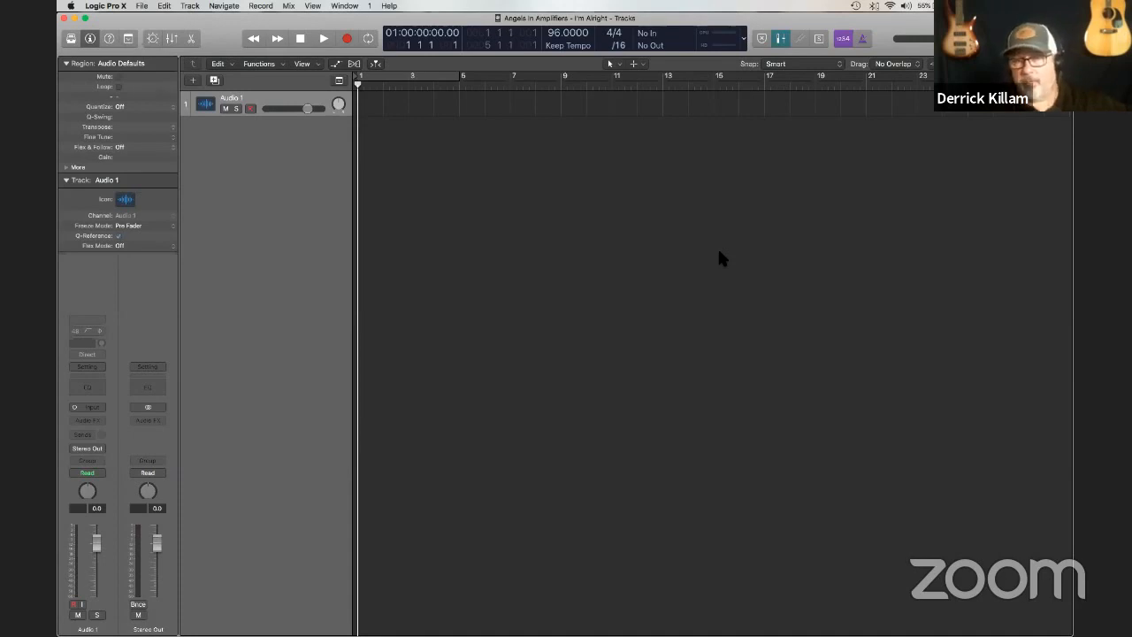
key("ctrl+Up")
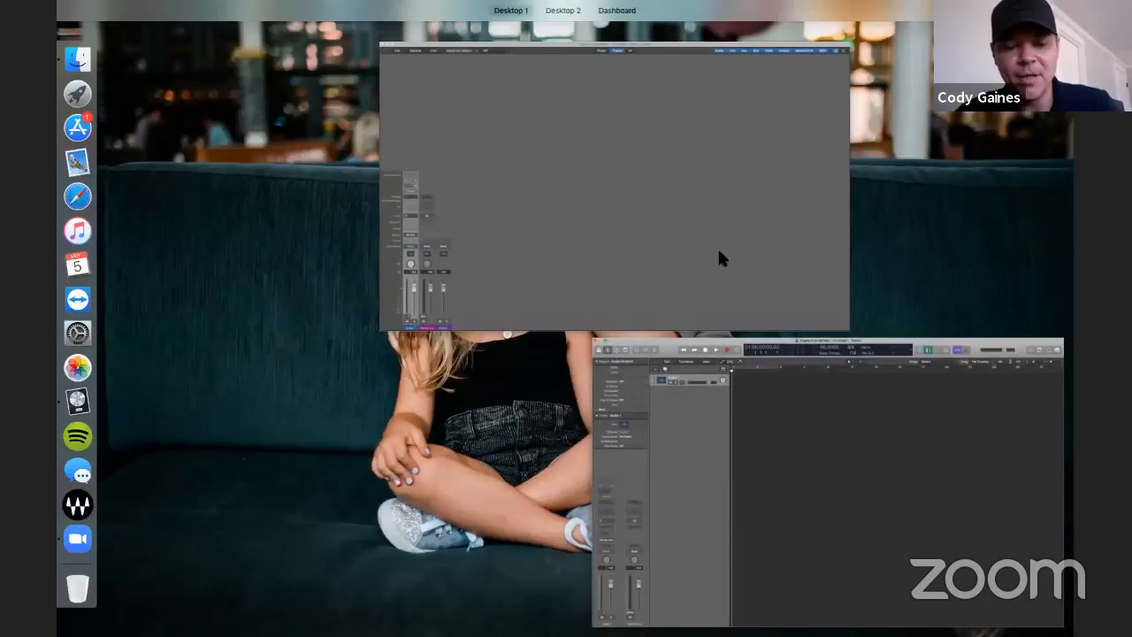
key("ctrl+Up")
key("ctrl+Up")
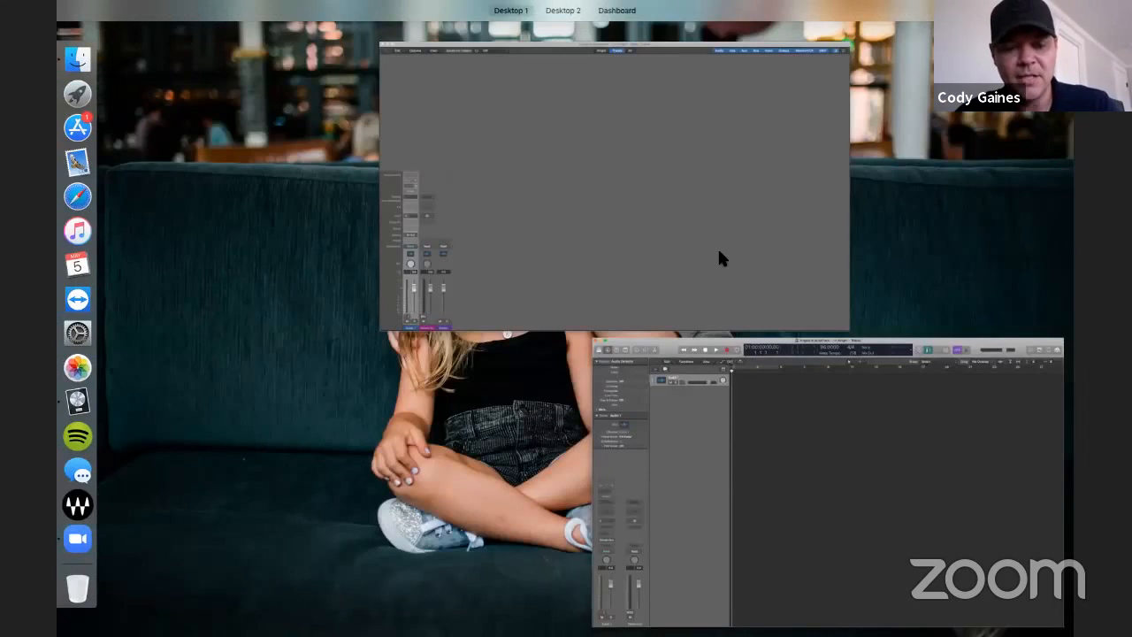
key("ctrl+Up")
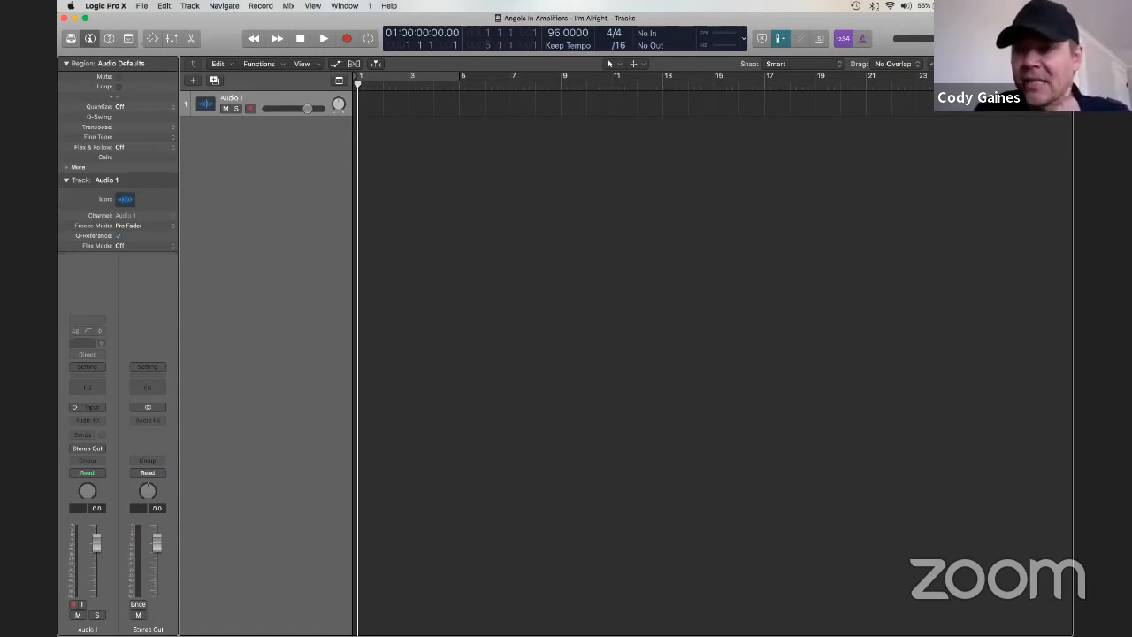
Show the file browser and open the Angels in Amplifiers folder inside Downloads.
key("f")
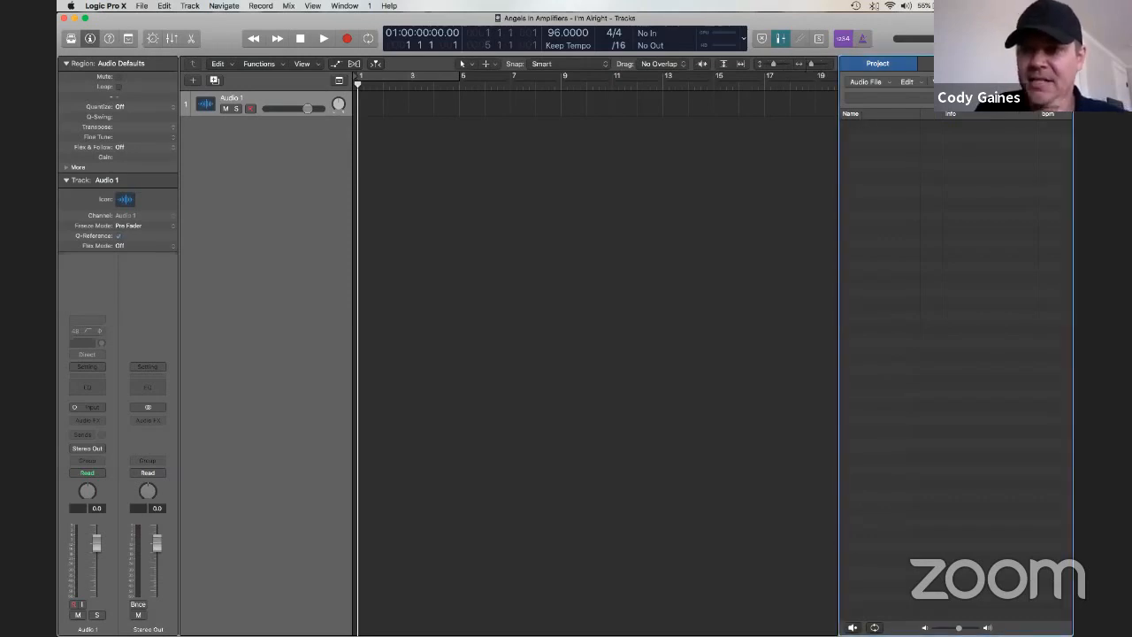
left_click(1033, 64)
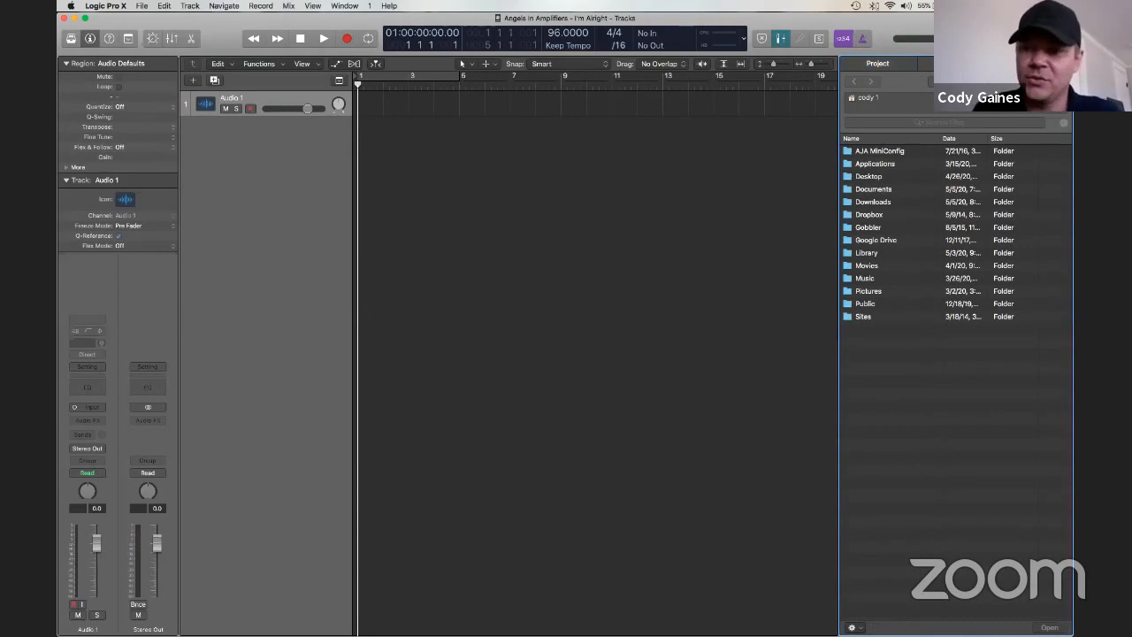
double_click(880, 202)
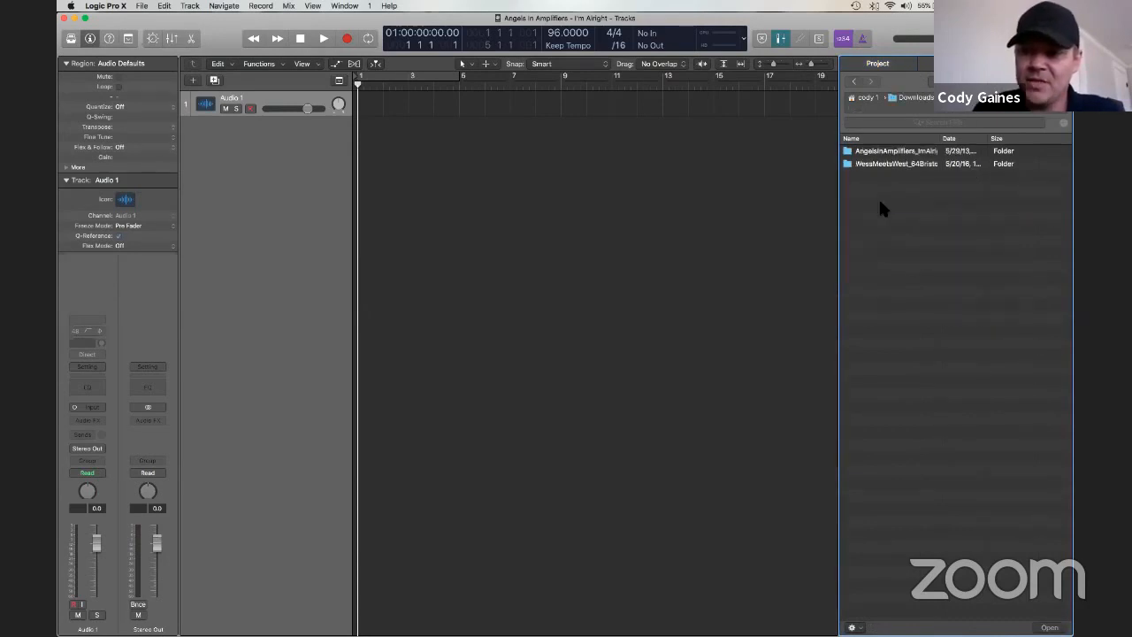
left_click(884, 153)
double_click(884, 153)
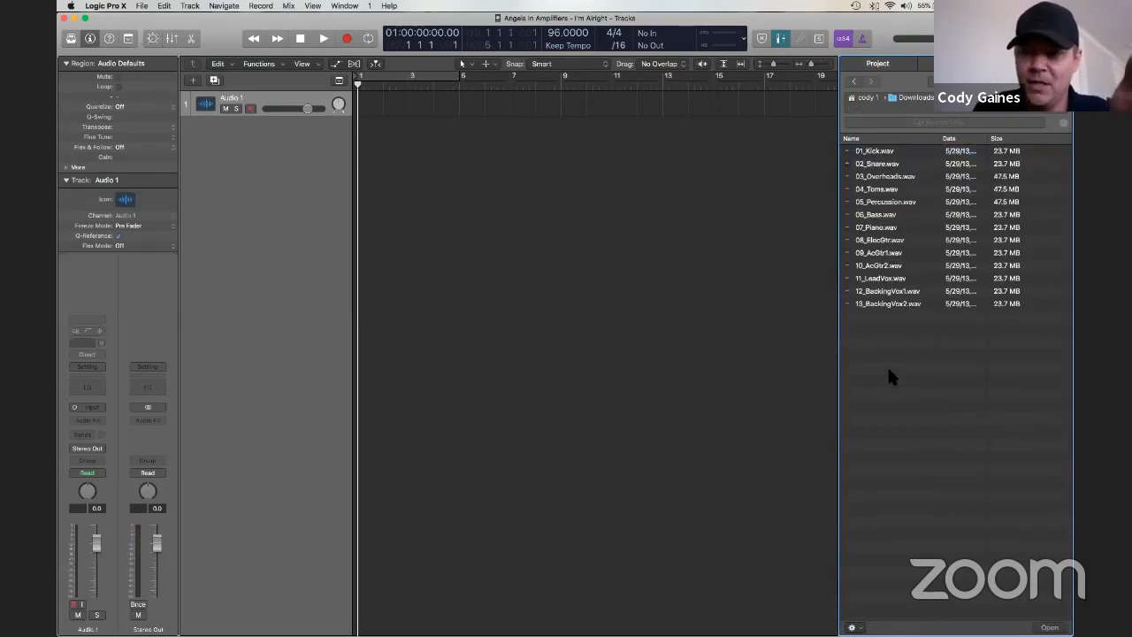
Add all the WAV files from 01_Kick.wav to 13_BackingVox2.wav to the project, creating new tracks for them.
left_click_drag(887, 364, 882, 150)
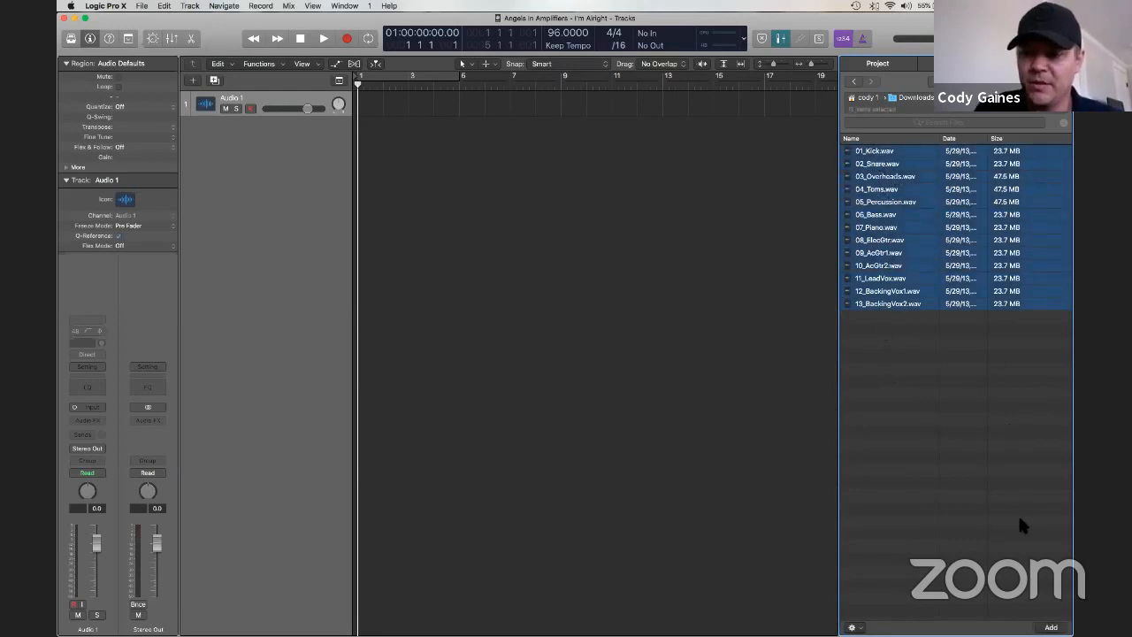
left_click(1050, 627)
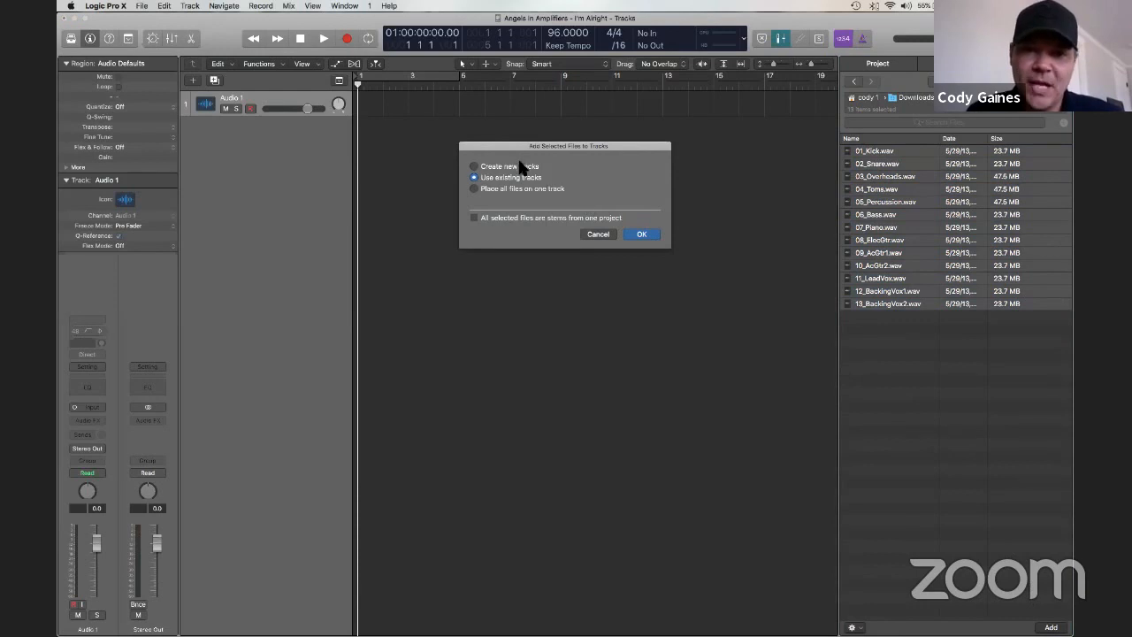
left_click(506, 168)
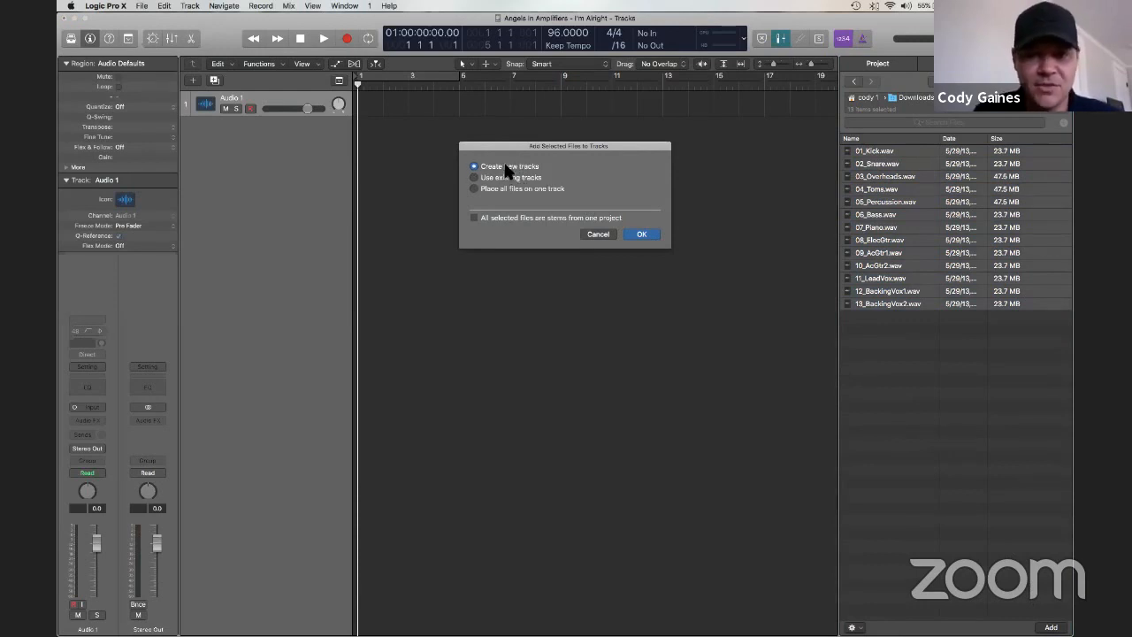
left_click(641, 234)
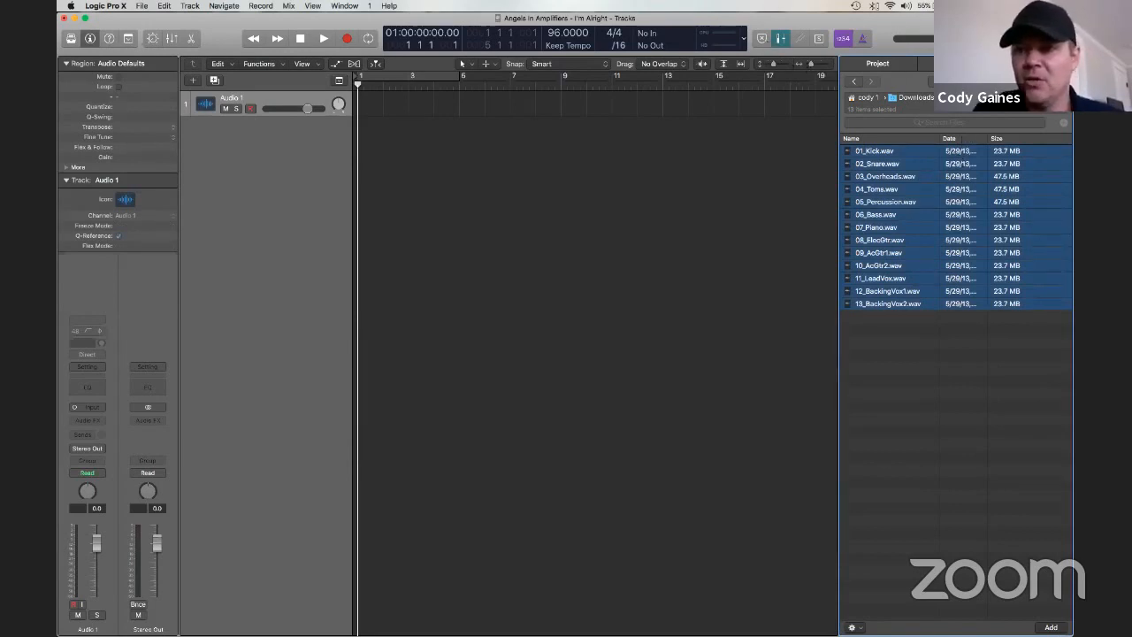
Hide the file browser and delete the empty Audio 1 track.
key("f")
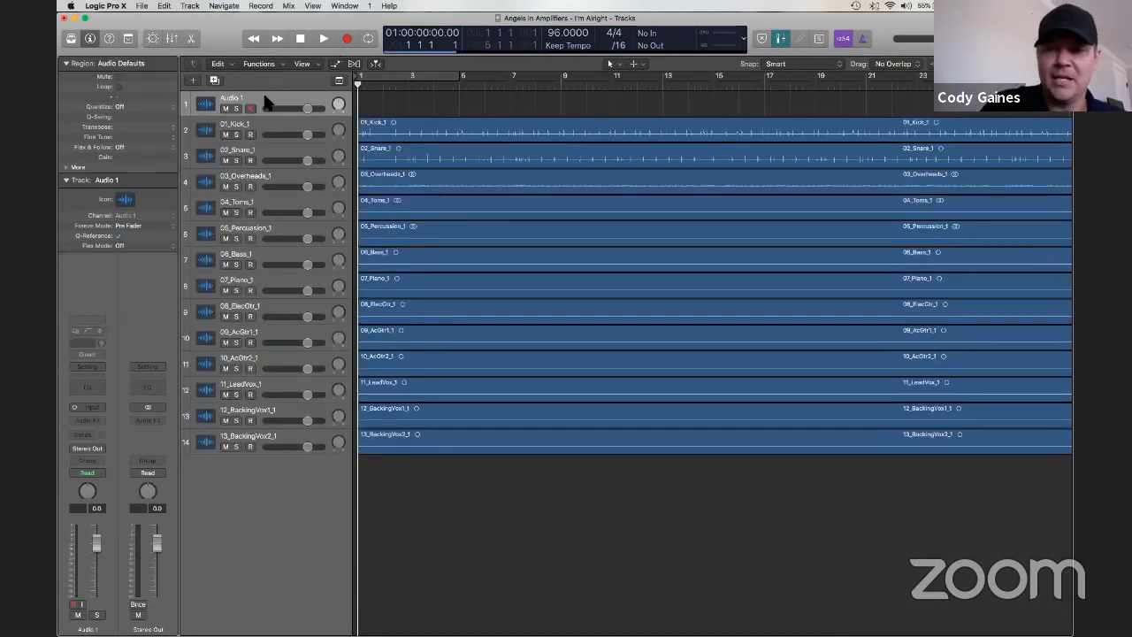
key("super+BackSpace")
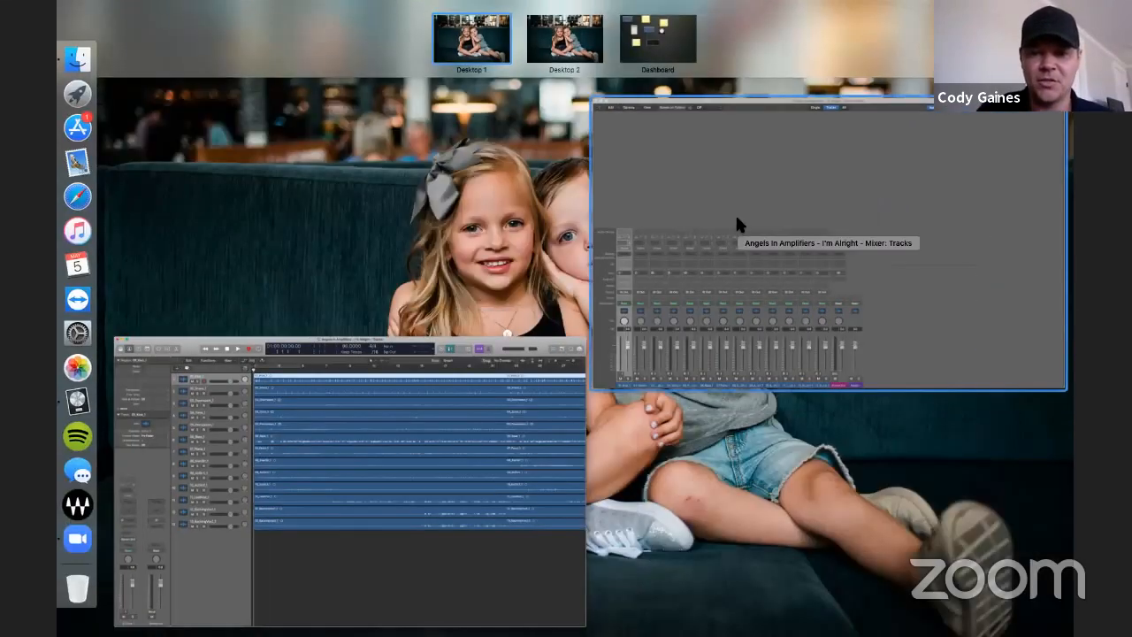
Show the Mixer window, try the 01_Kick_1 channel's pan and Audio FX controls, and return to the Tracks window.
left_click(737, 222)
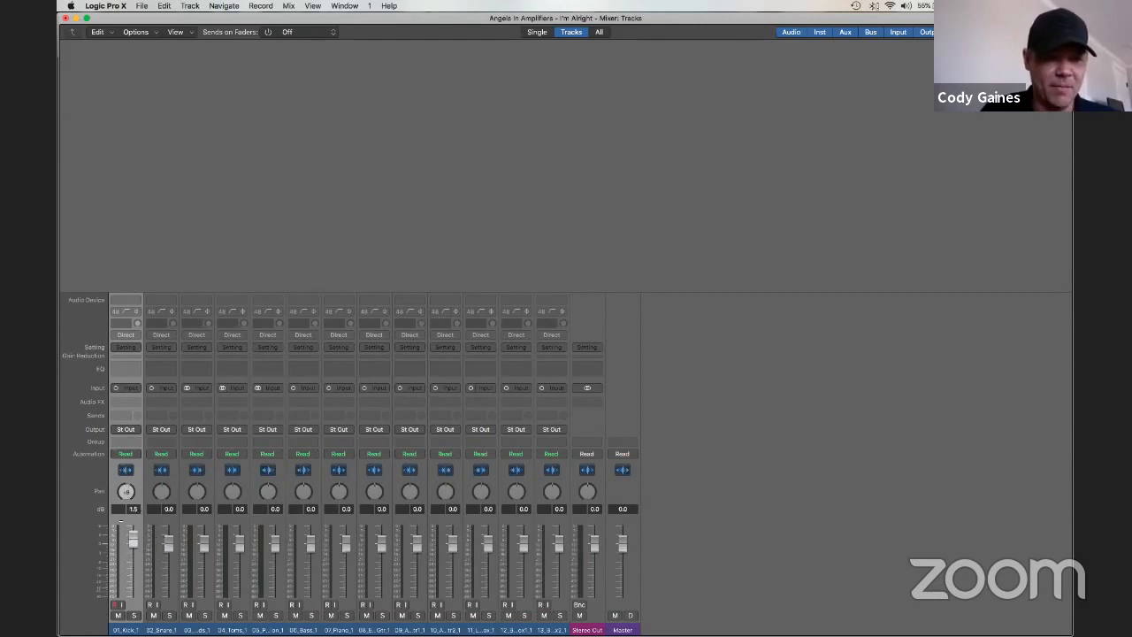
left_click_drag(126, 490, 129, 497)
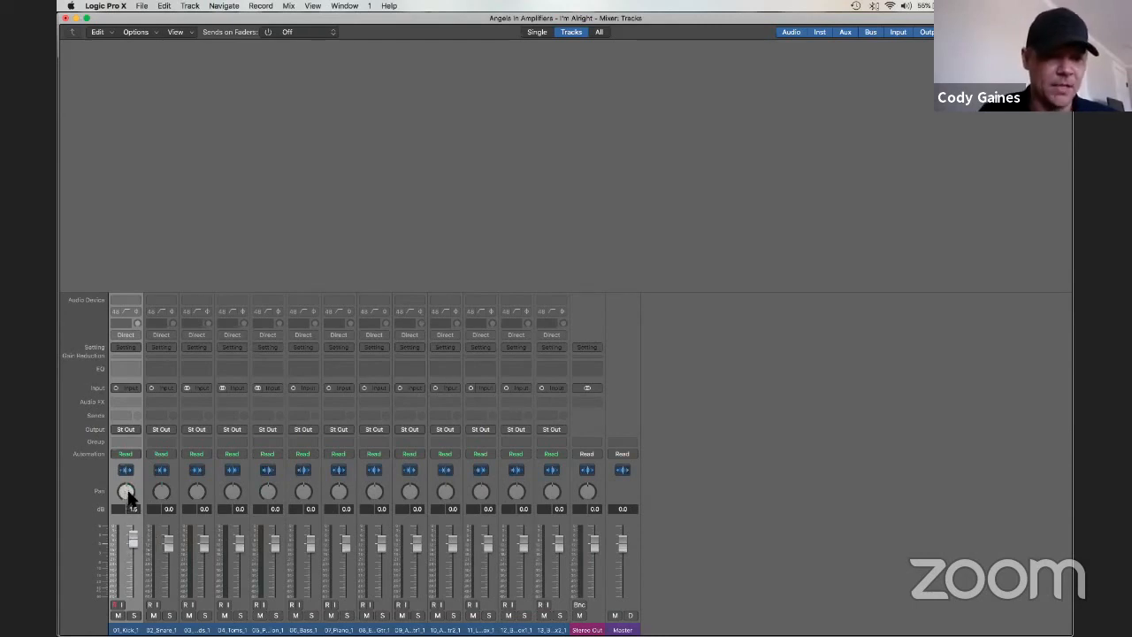
left_click(130, 400)
left_click(503, 194)
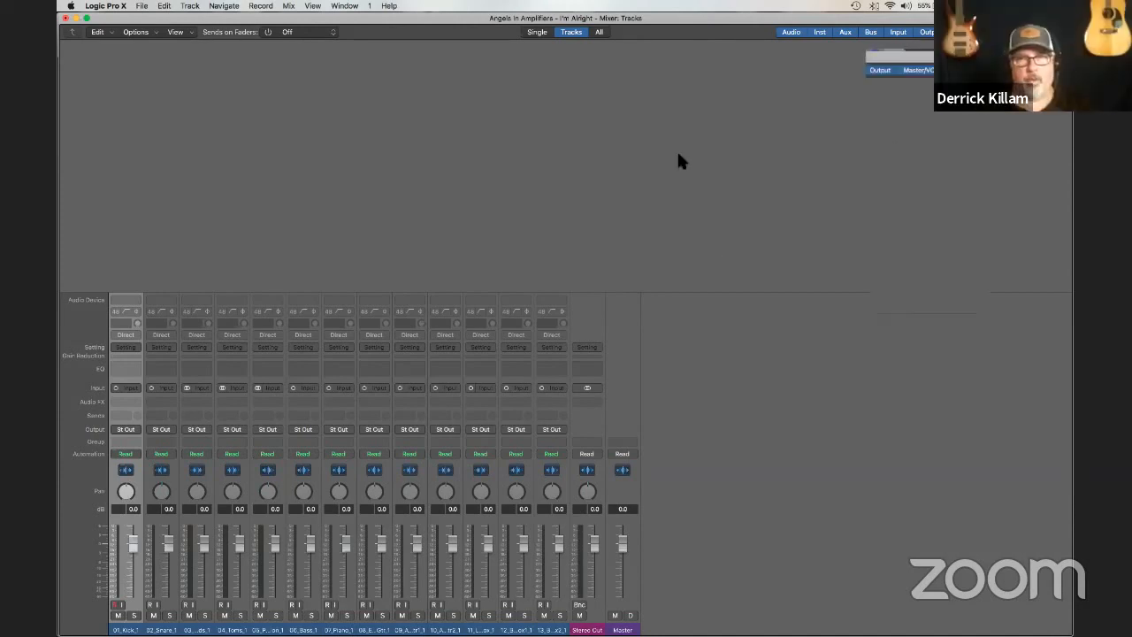
key("ctrl+Up")
left_click(655, 272)
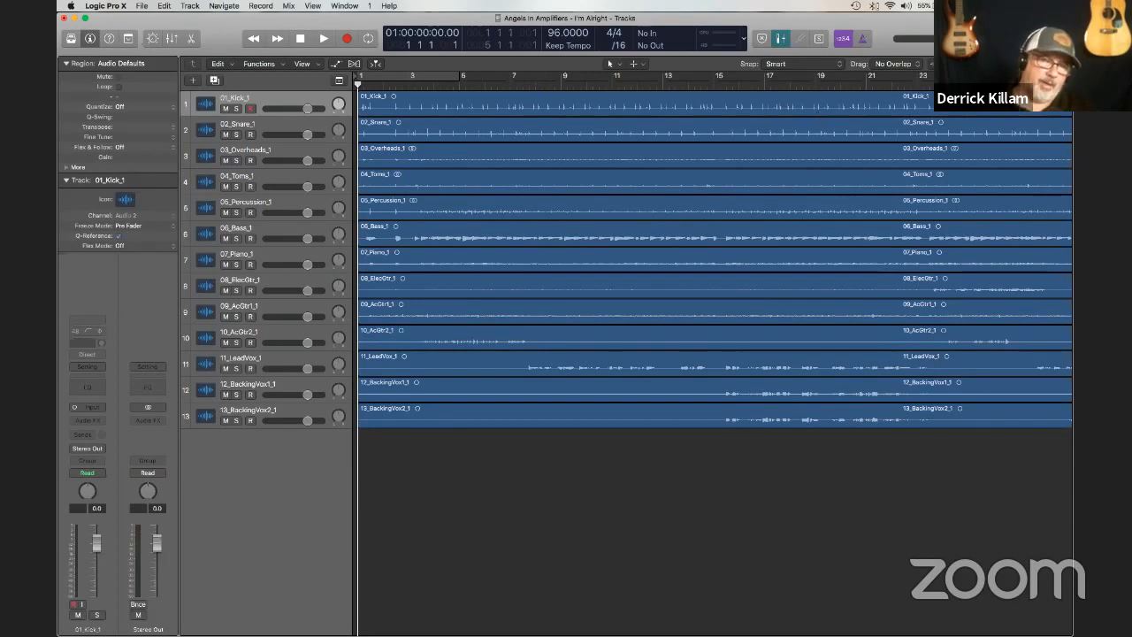
Move the end-of-project marker to just past the imported audio regions, at about bar 74.
key("super+Left")
key("super+Left")
key("super+Left")
key("super+Left")
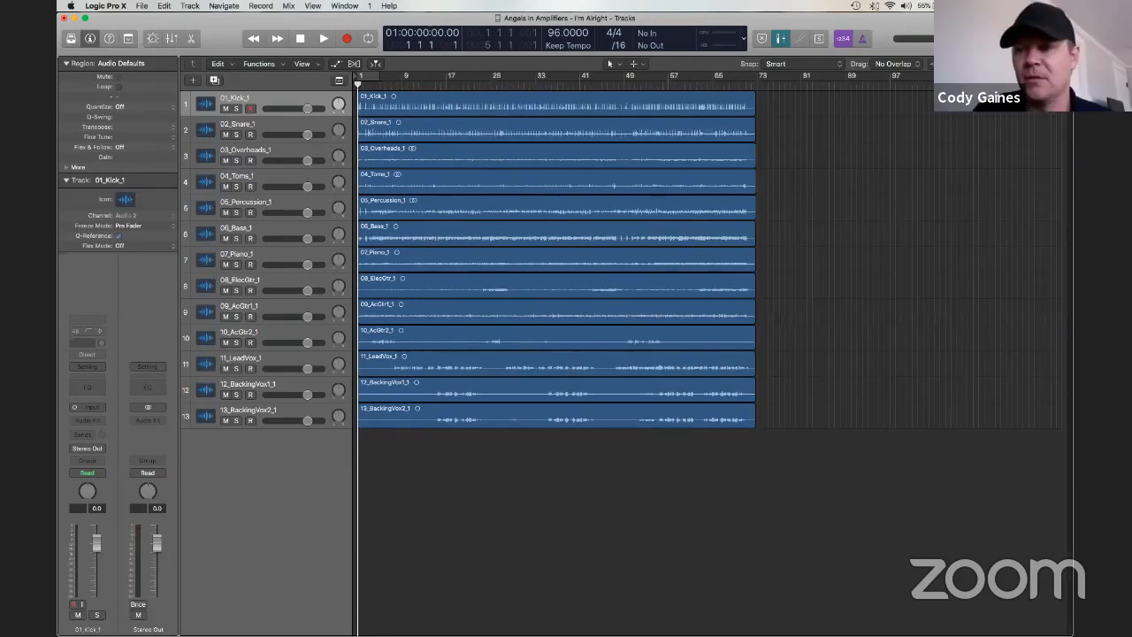
mouse_move(1061, 80)
left_mouse_down()
mouse_move(844, 114)
mouse_move(763, 108)
left_mouse_up()
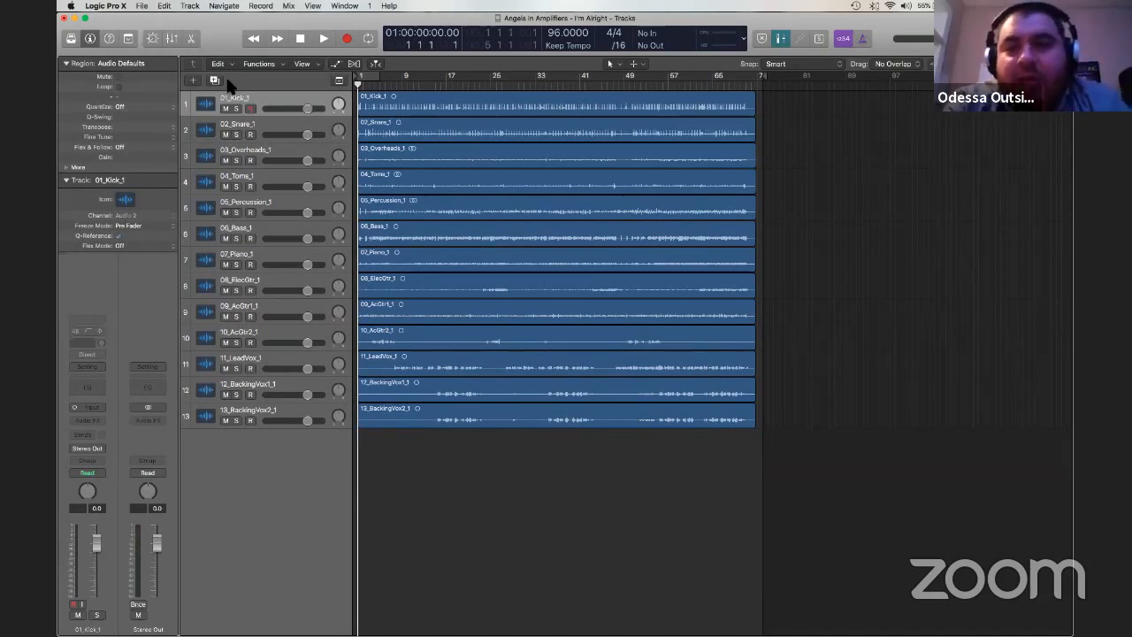
Add a Drummer track below 01_Kick_1 and create a Drummer region on it.
left_click(144, 7)
mouse_move(185, 8)
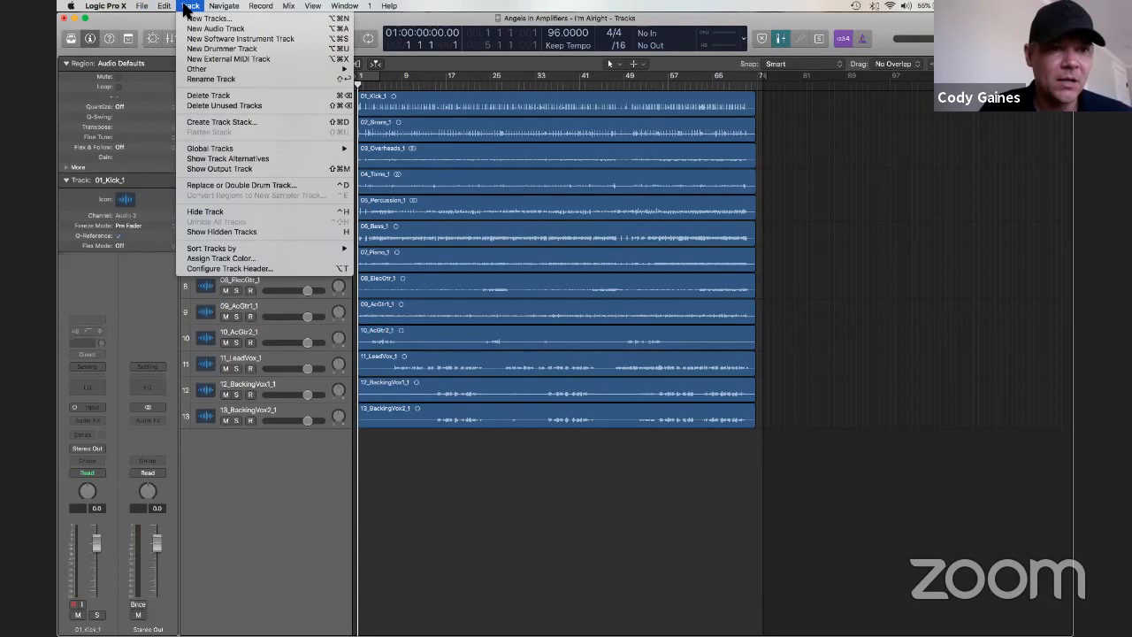
left_click(198, 49)
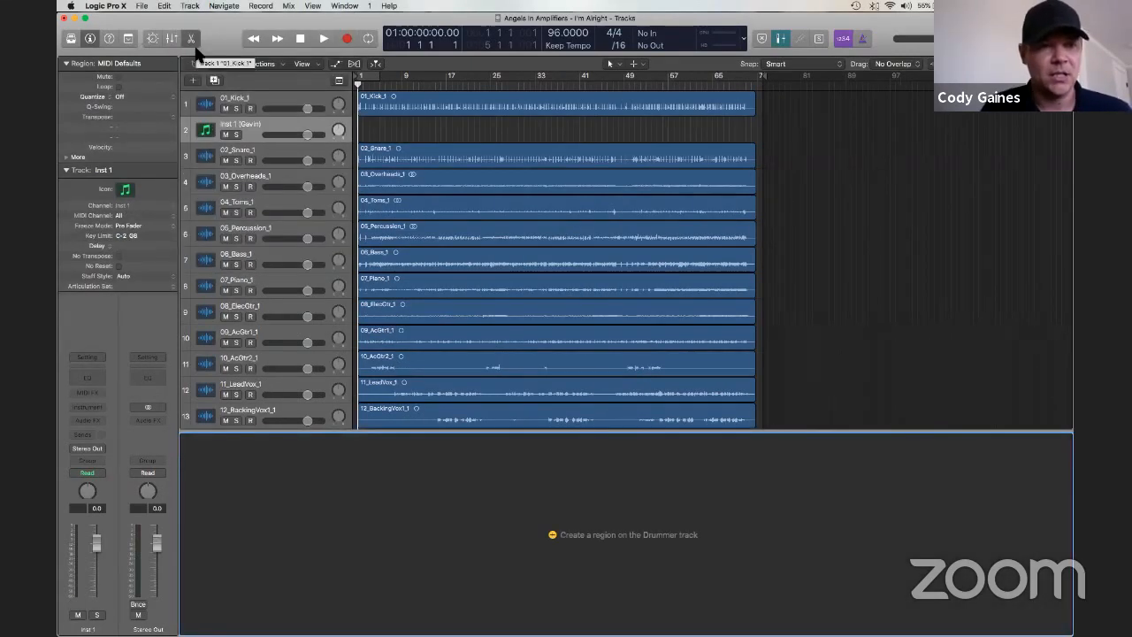
left_click(184, 7)
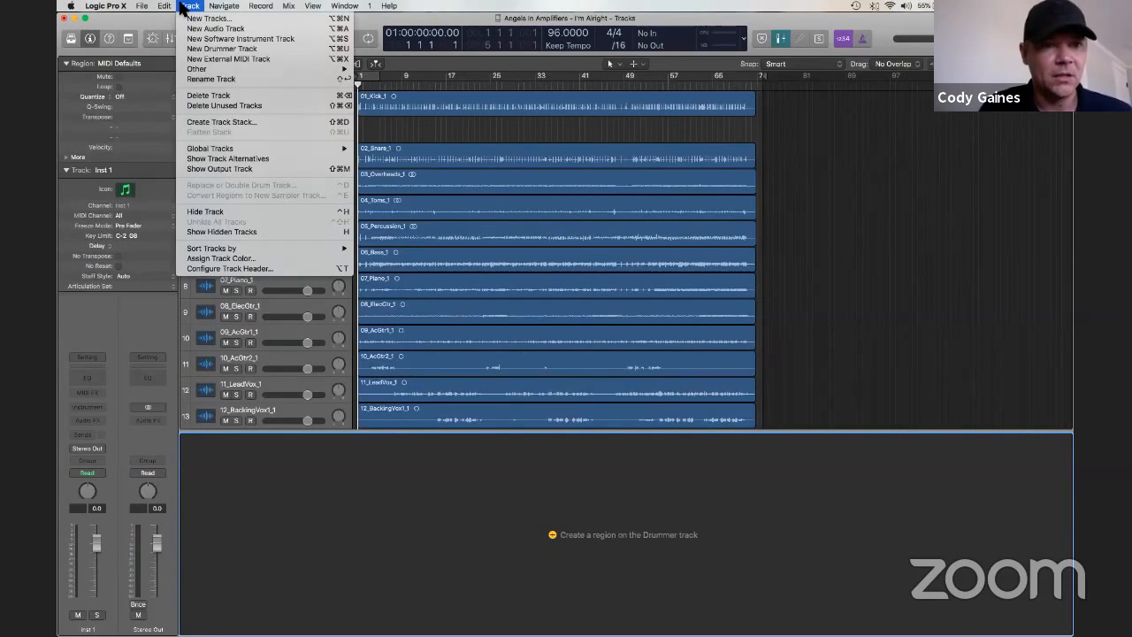
left_click(413, 526)
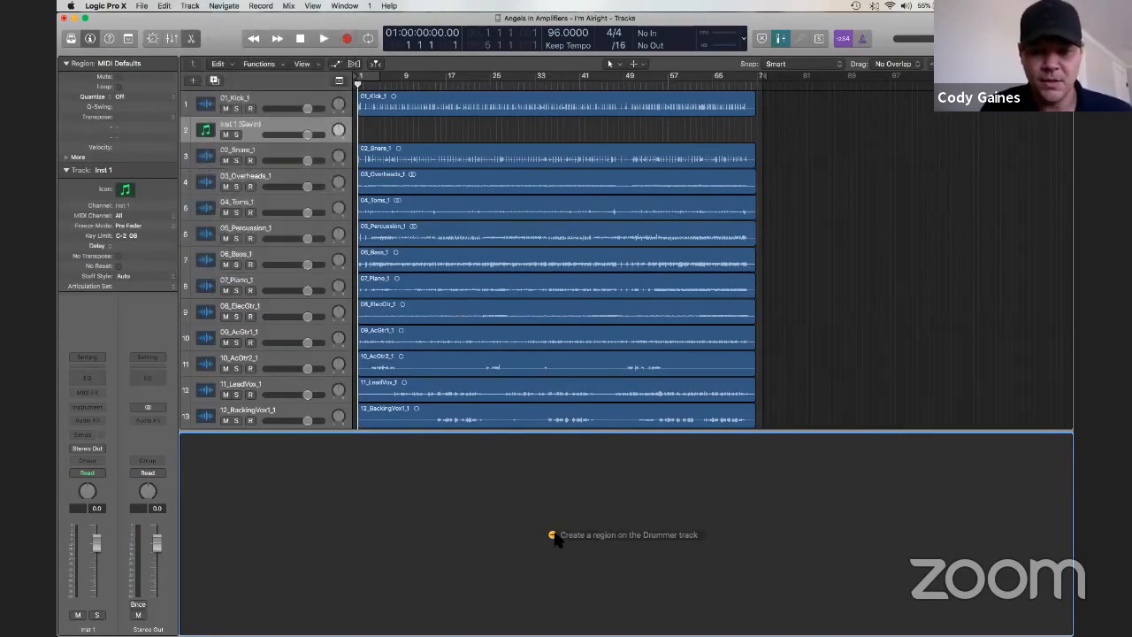
left_click(552, 532)
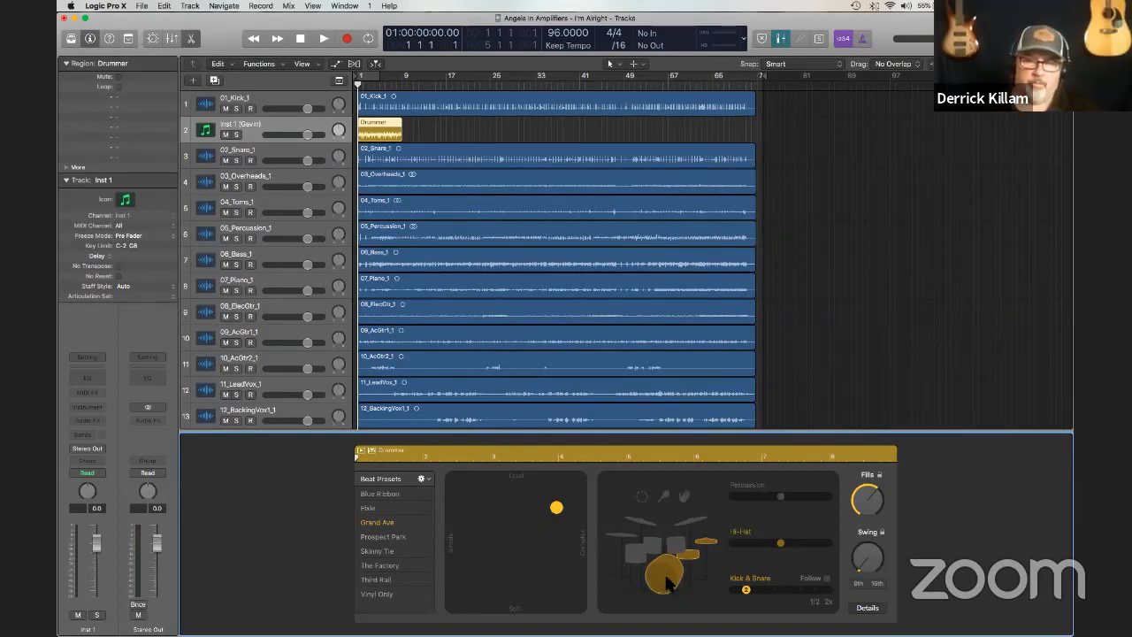
Apply the Blue Ribbon beat preset to the Drummer region and show its performance details.
left_click(397, 492)
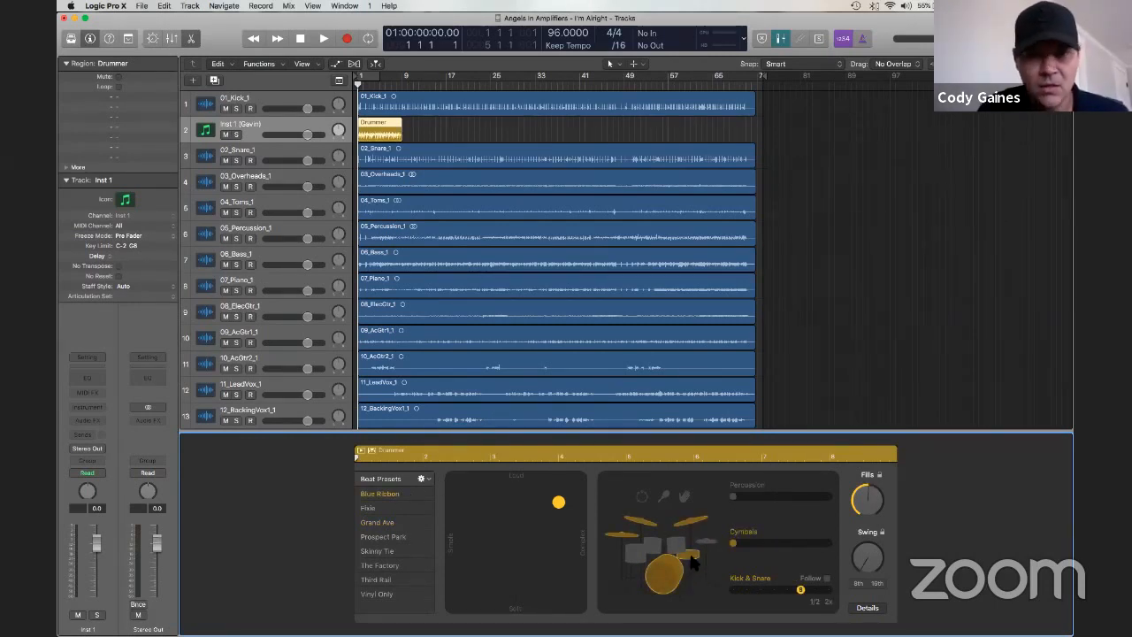
key("XF86AudioRaiseVolume")
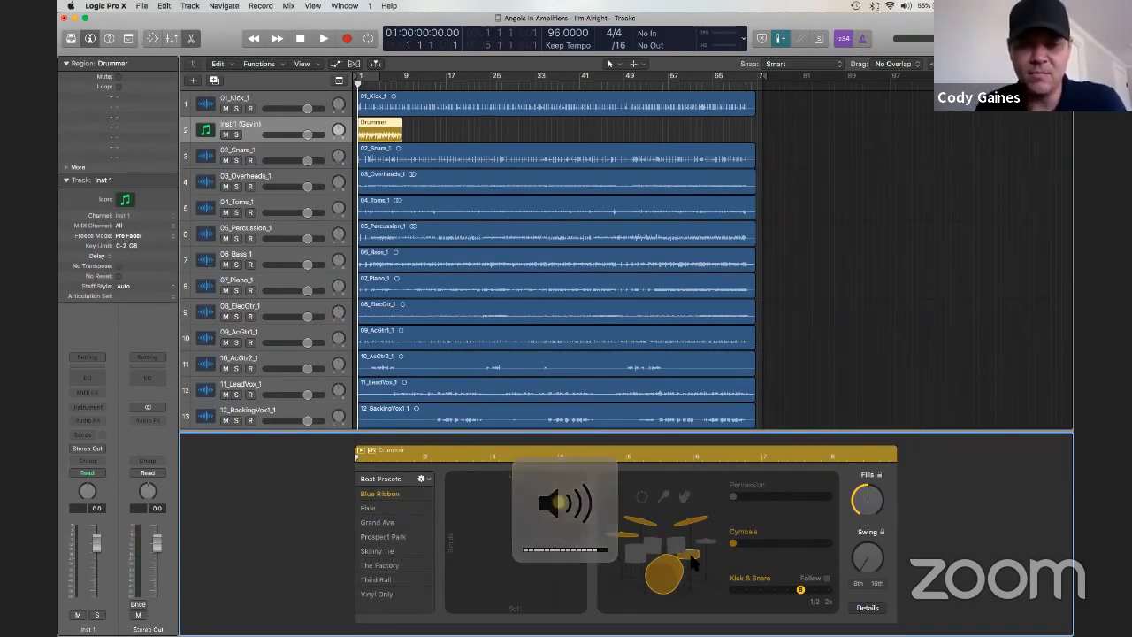
left_click(862, 610)
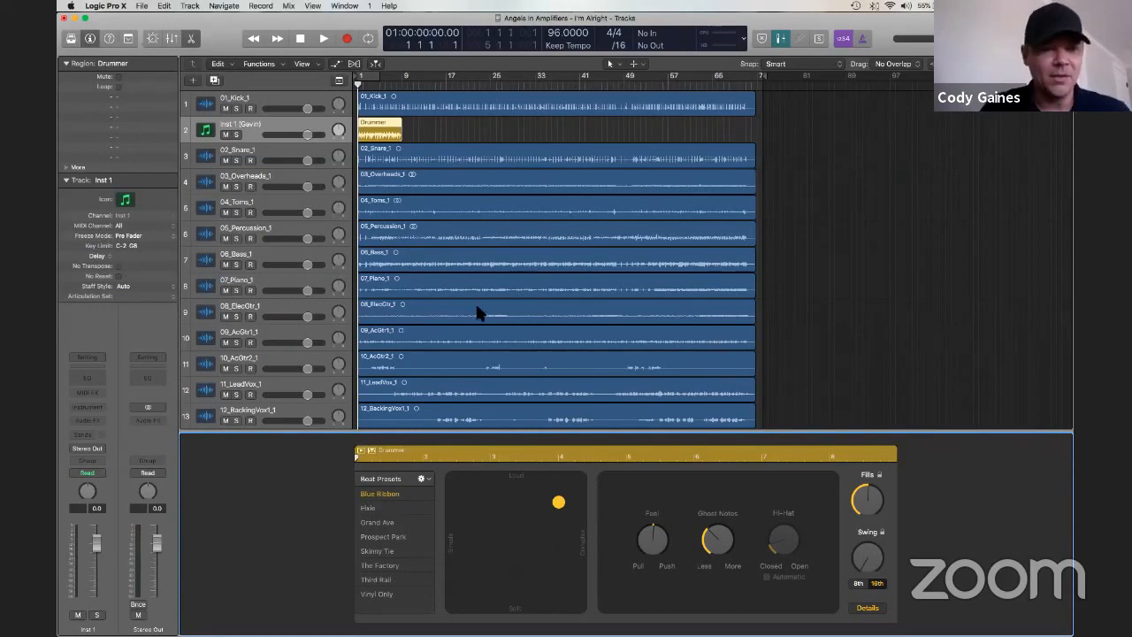
Collapse the Region and Track inspectors above the Inst 1 channel strip.
left_click(66, 181)
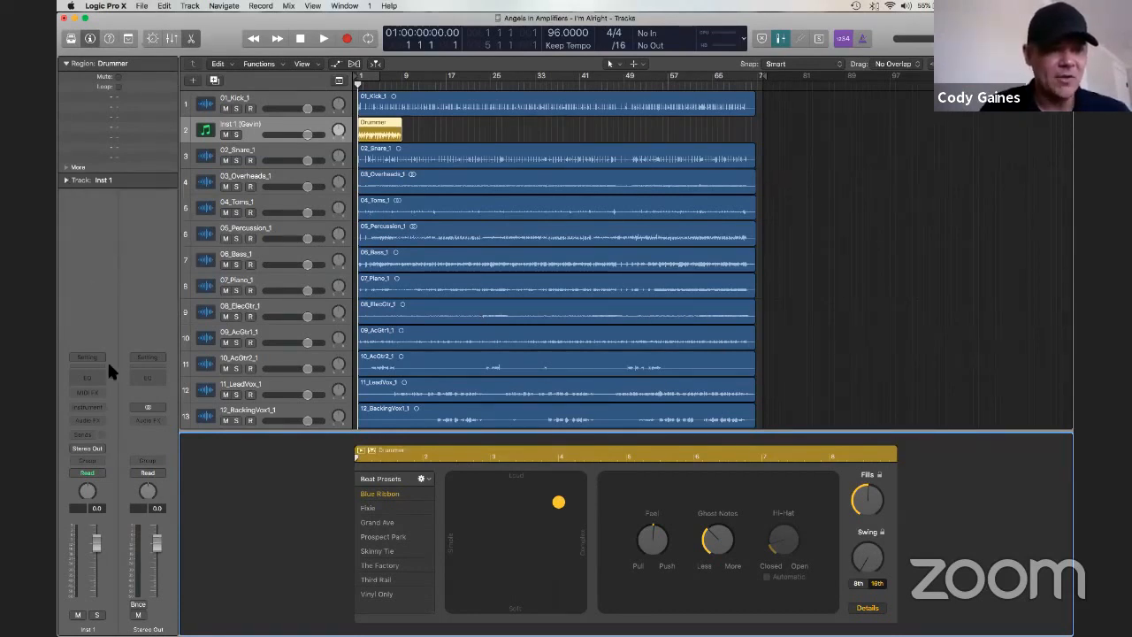
left_click(257, 122)
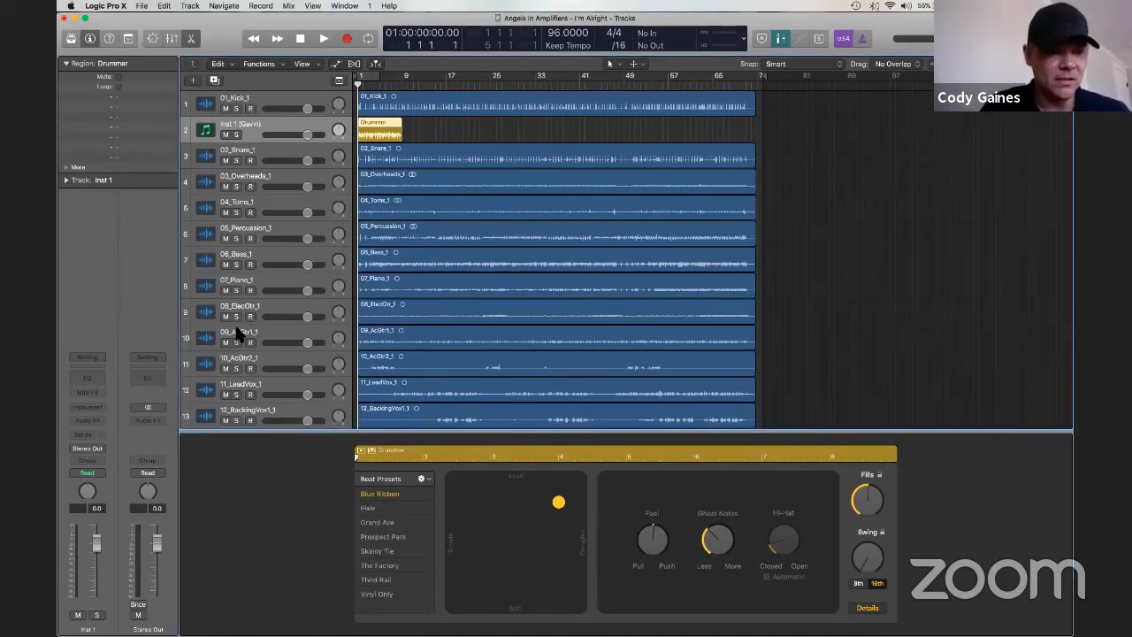
left_click(66, 63)
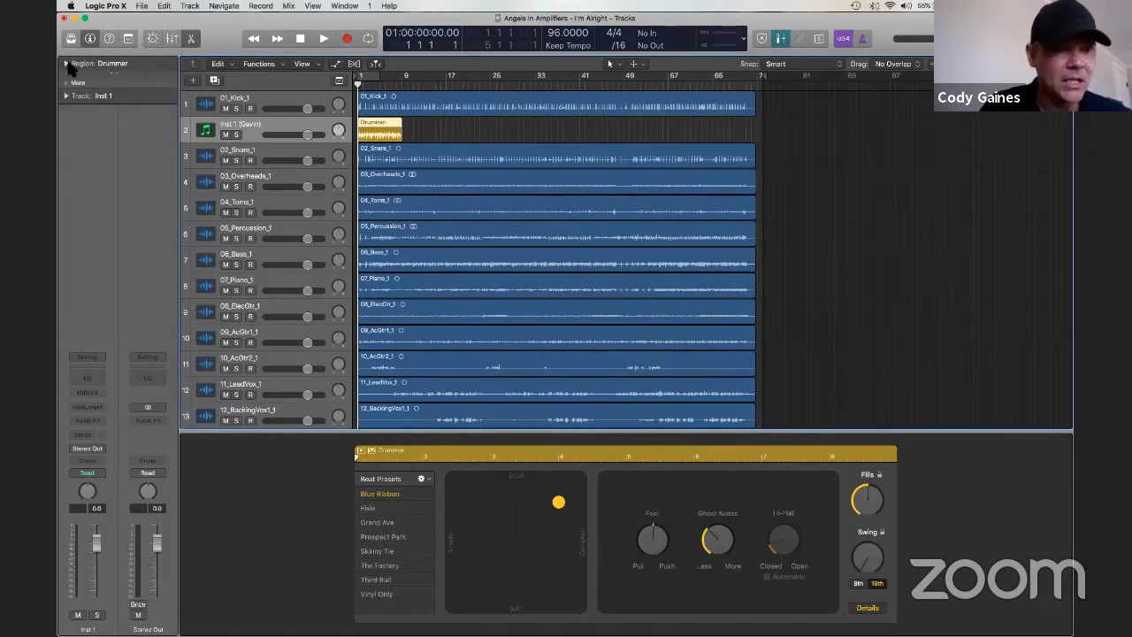
left_click(100, 393)
left_click(208, 485)
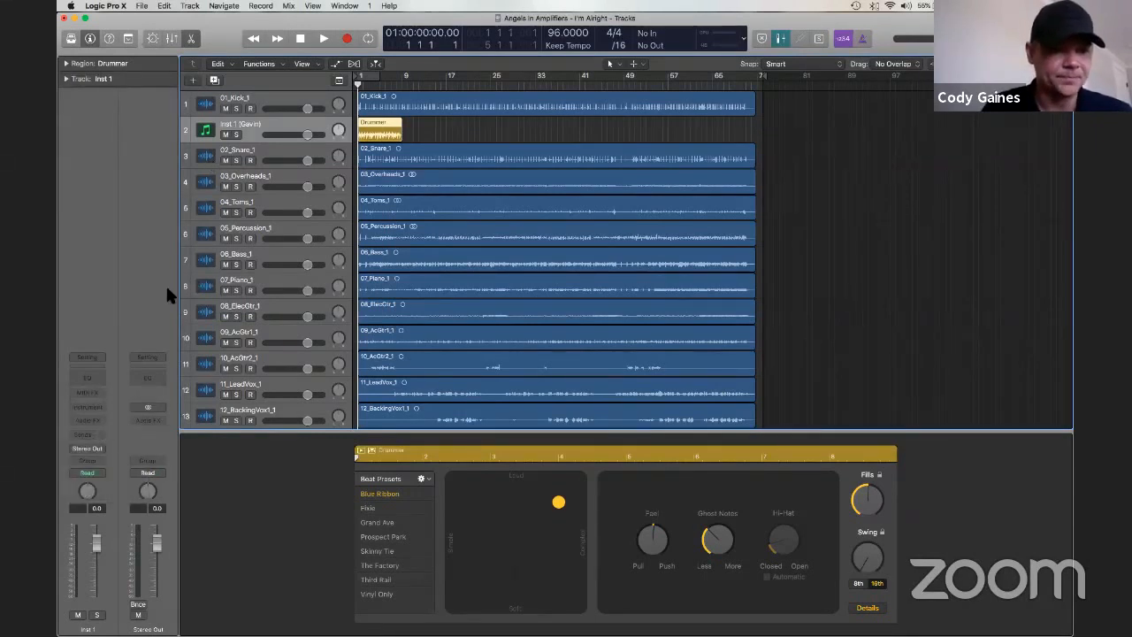
left_click(191, 6)
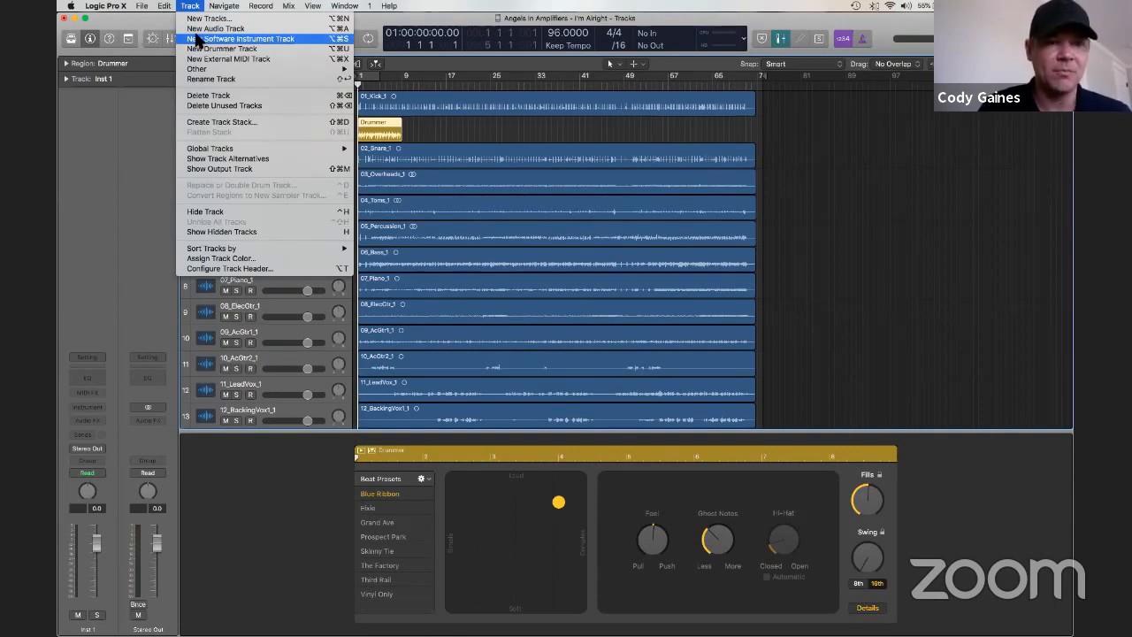
left_click(832, 156)
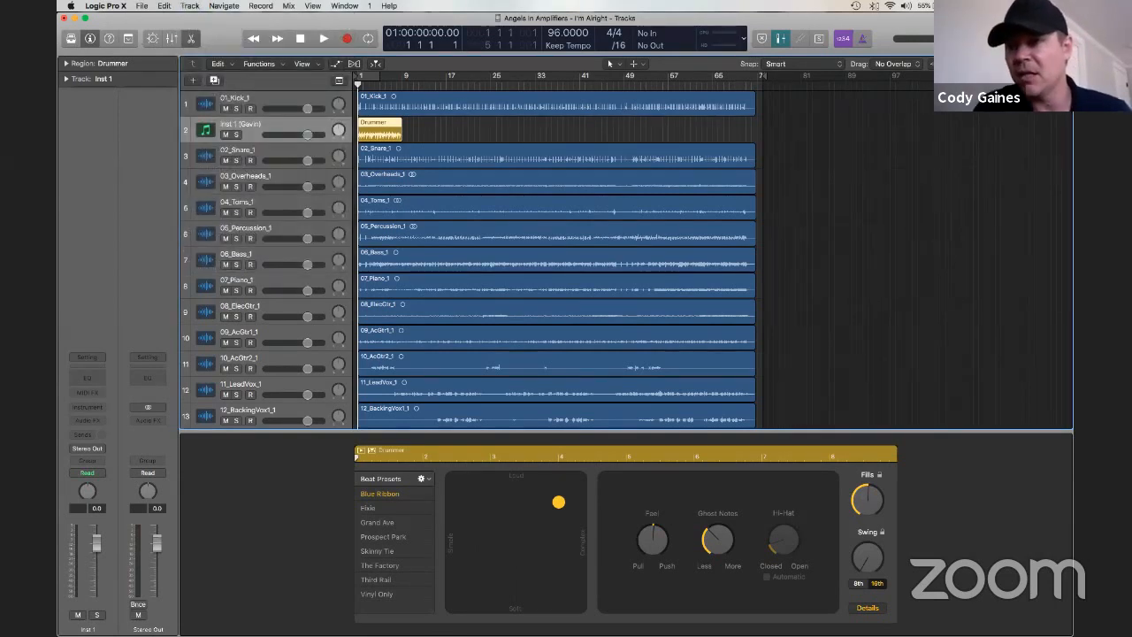
Show the Loop Browser and place the 12 String Dream 01 loop on the Inst 1 track at bar 31.
key("d")
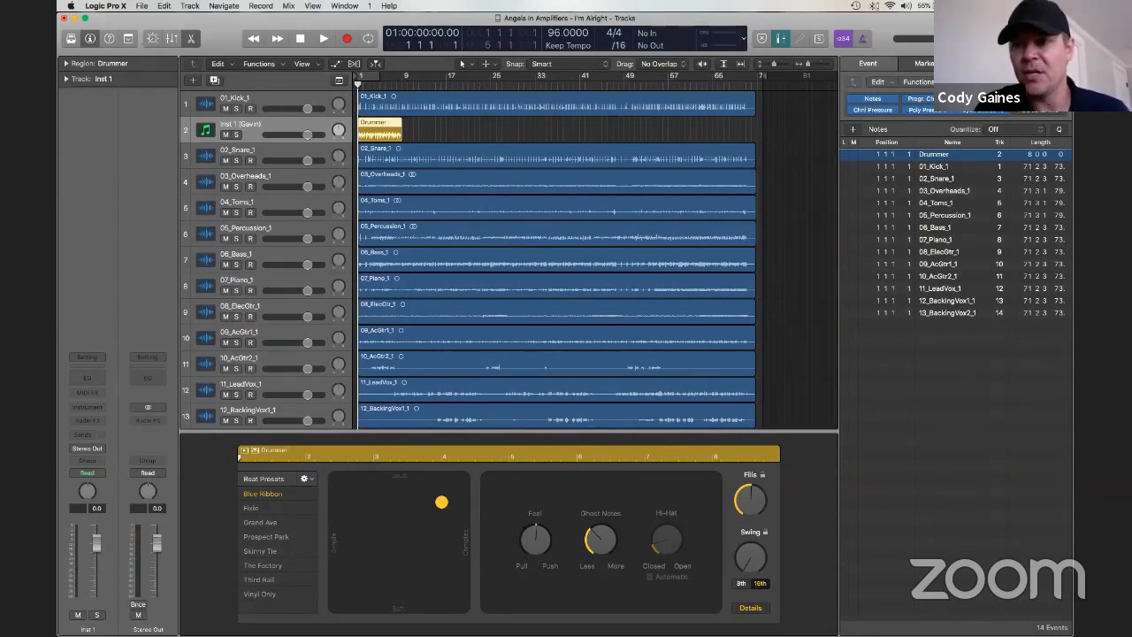
key("f")
key("o")
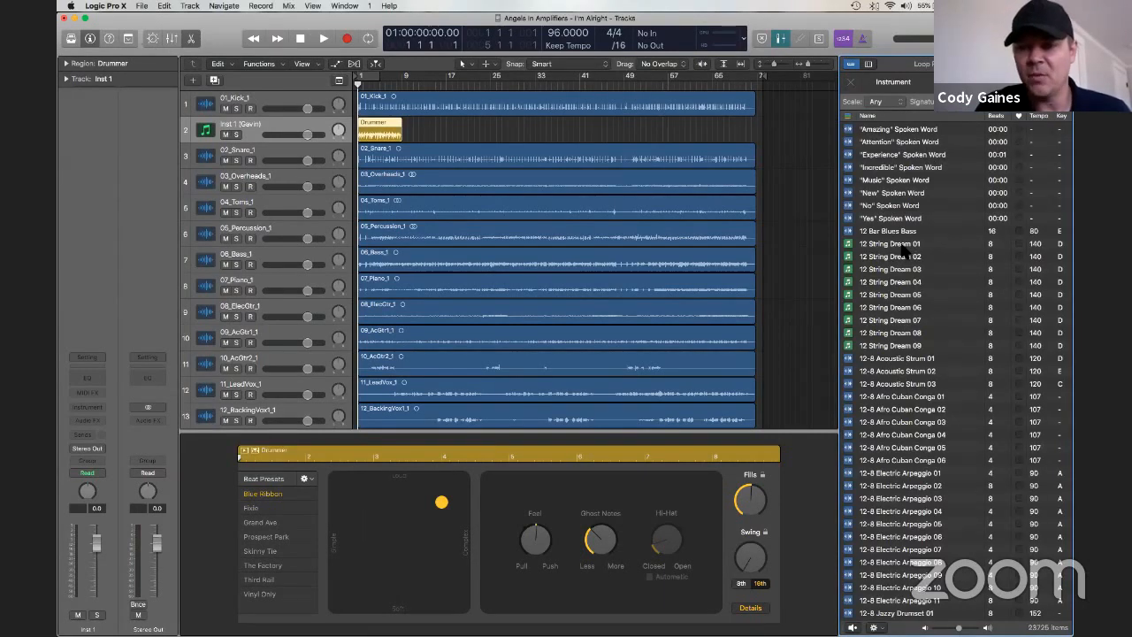
left_click_drag(904, 252, 470, 132)
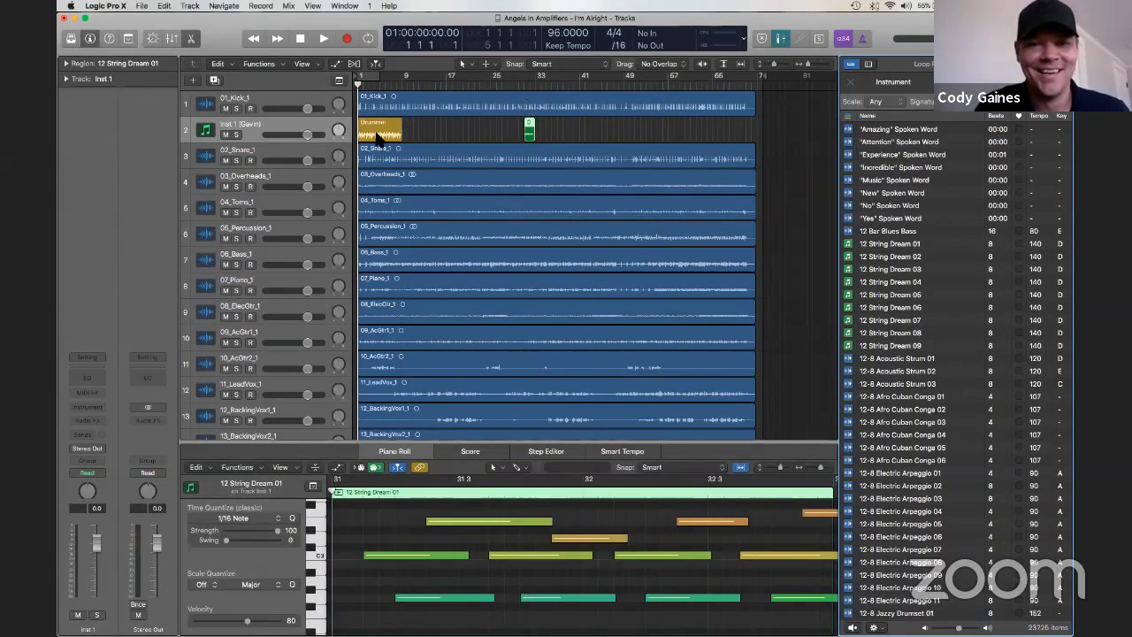
Solo the Inst 1 track and play the 12 String Dream 01 loop, raising the system volume.
left_click(236, 134)
key("space")
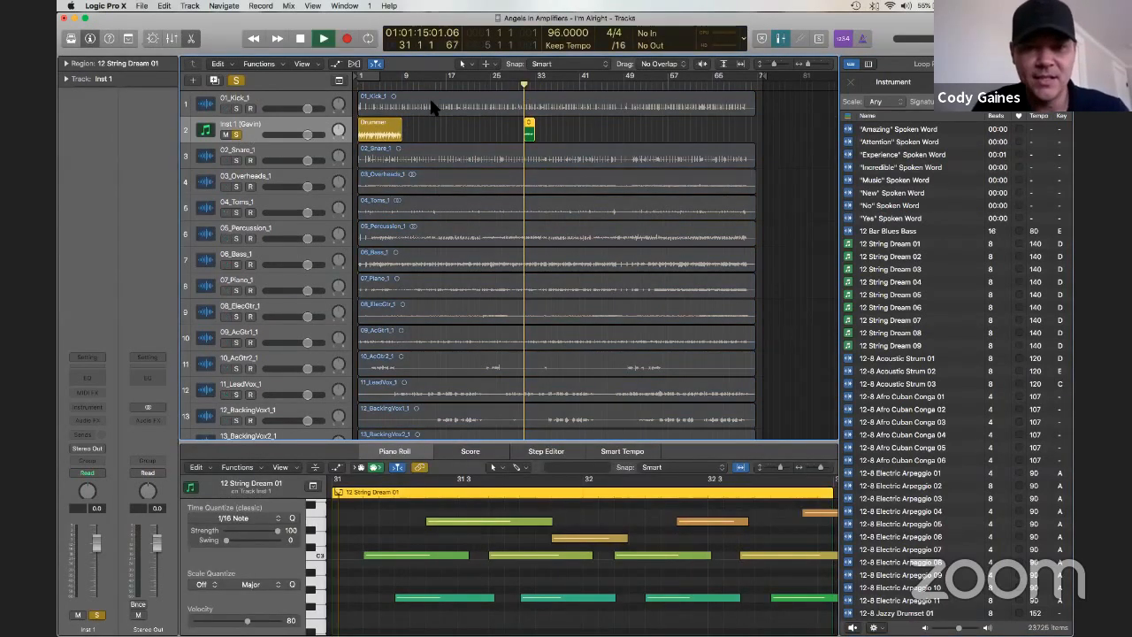
key("XF86AudioRaiseVolume")
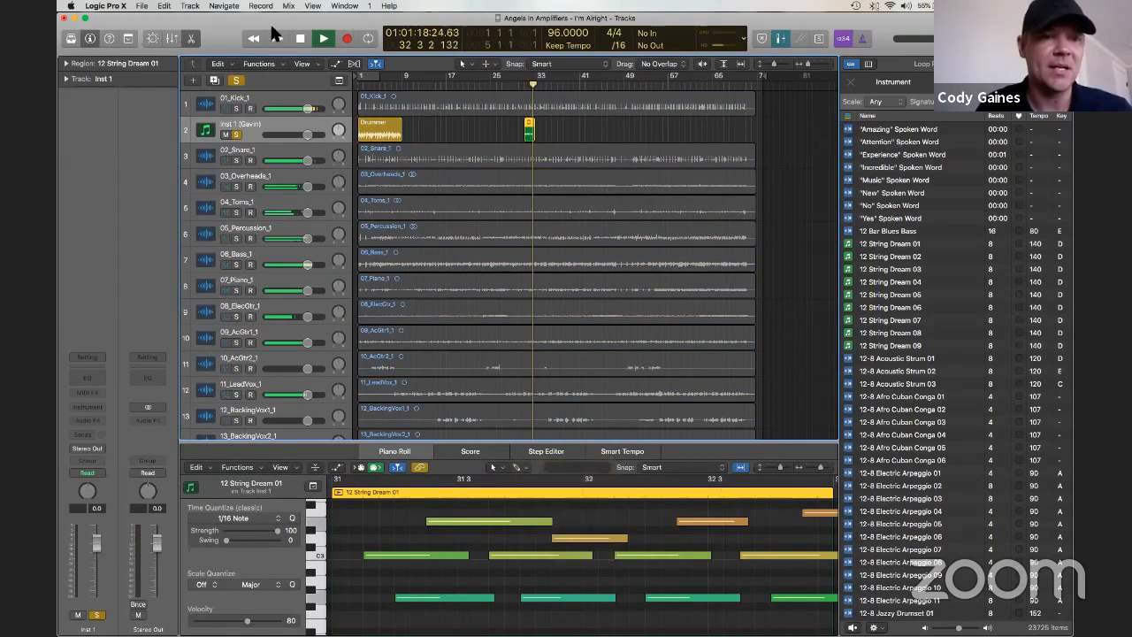
Set the audio input device to Built-in Microphone in the Preferences, apply the change and close the Preferences window.
left_click(111, 6)
mouse_move(176, 35)
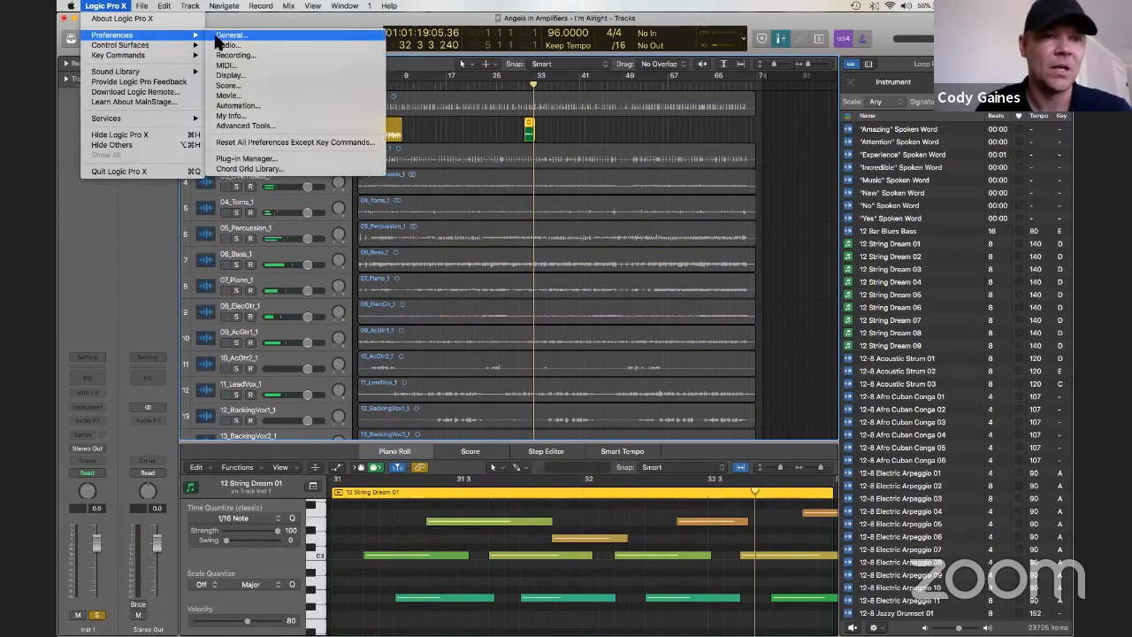
left_click(228, 36)
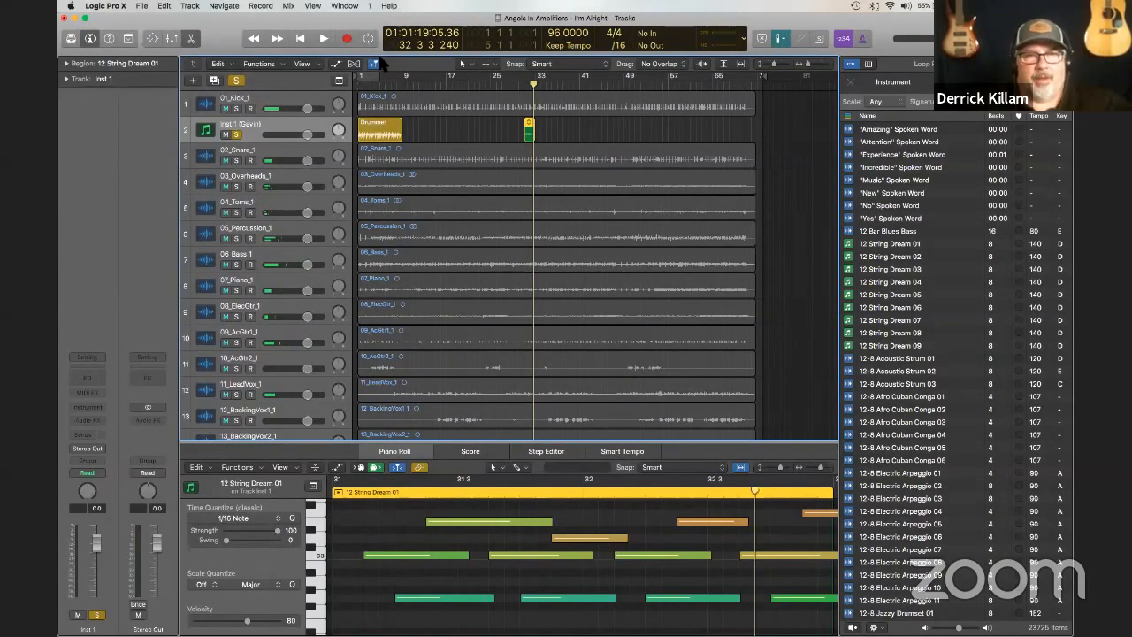
left_click(248, 274)
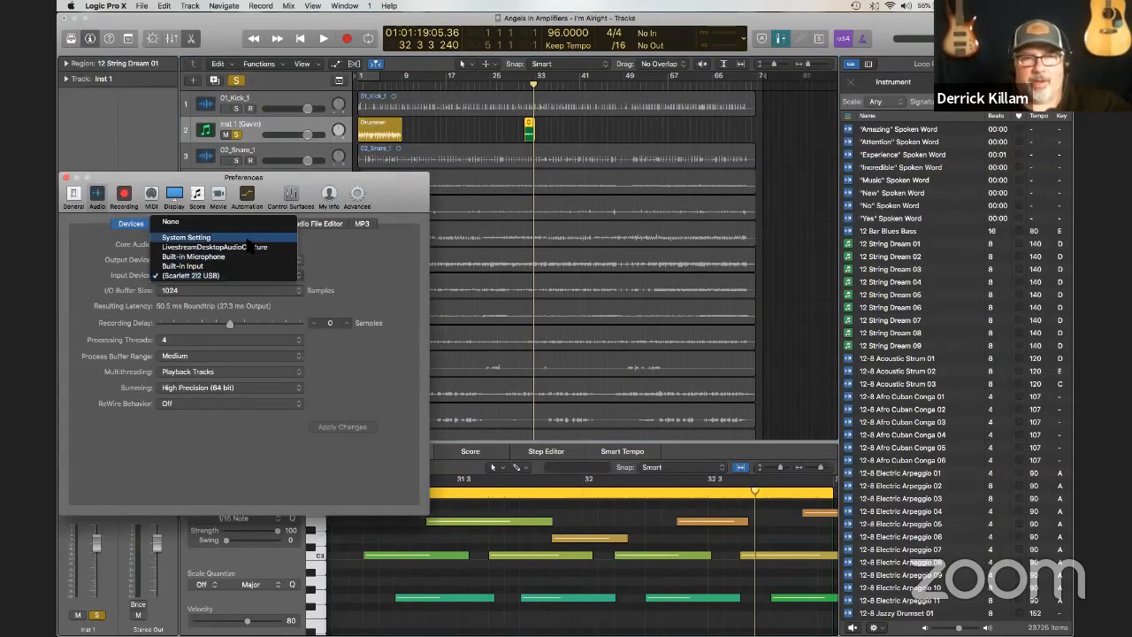
left_click(246, 257)
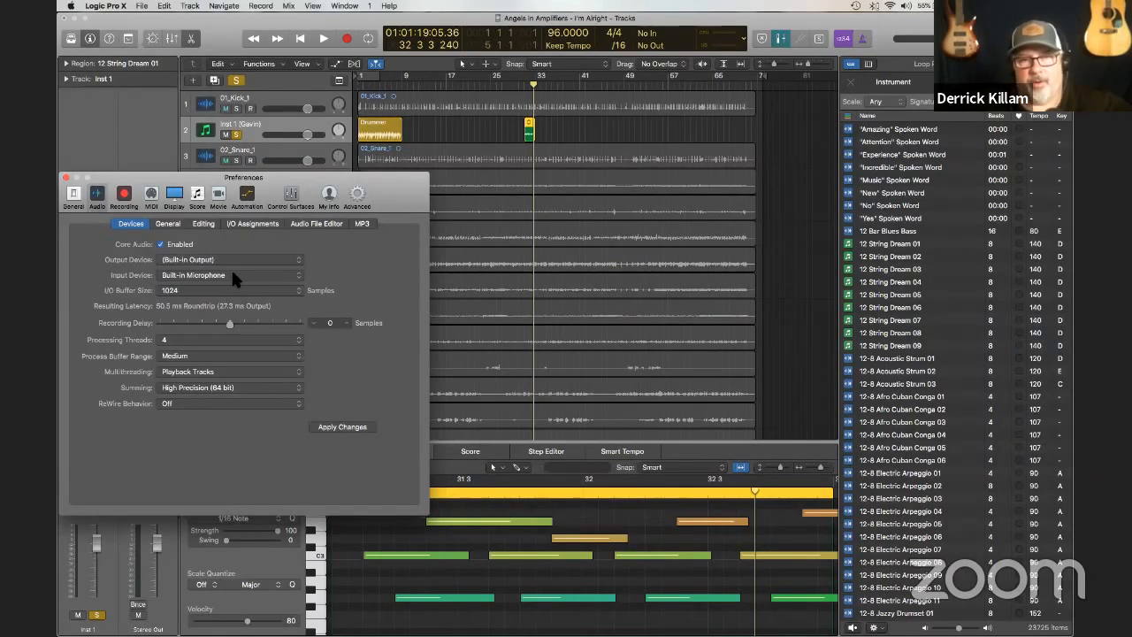
left_click(325, 426)
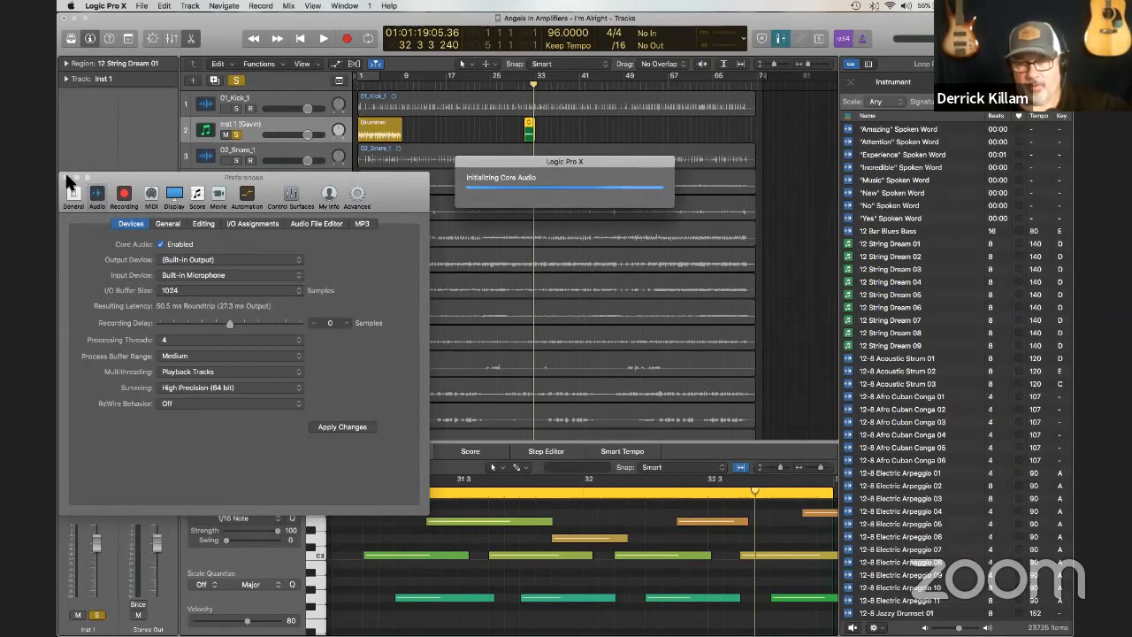
left_click(644, 220)
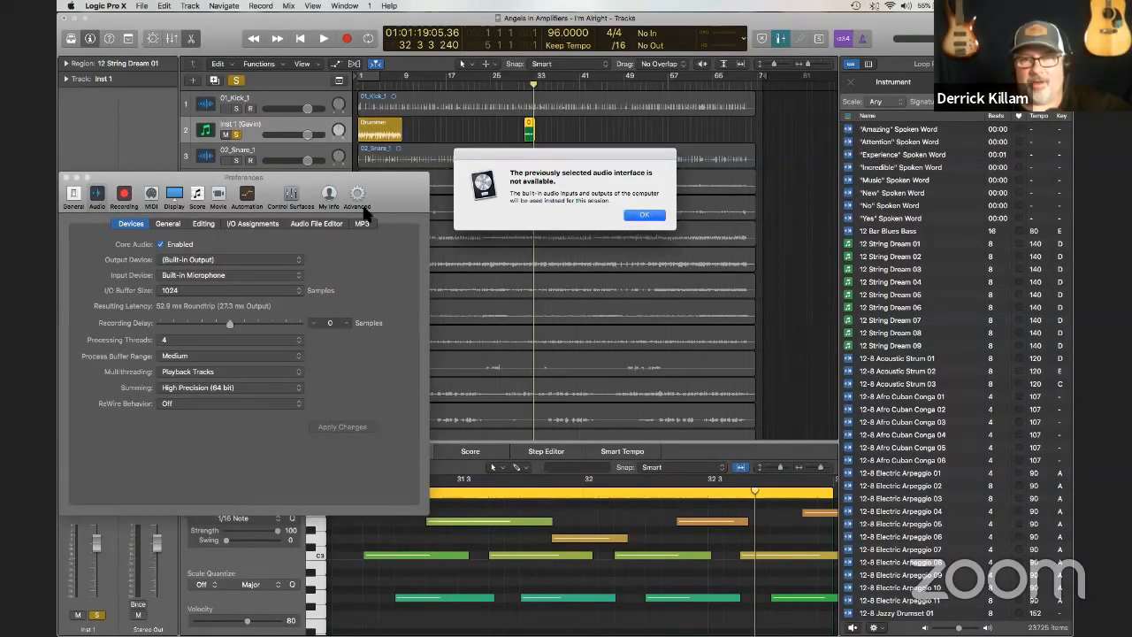
left_click(66, 178)
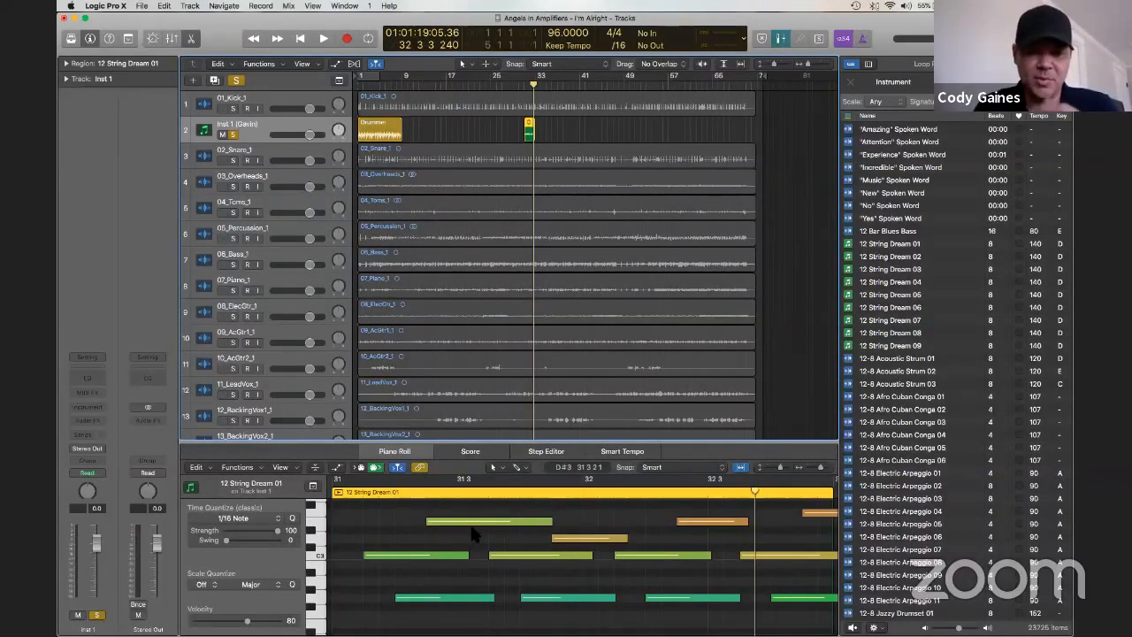
Select all notes of one pitch above C3 in the 12 String Dream 01 region from the Piano Roll keyboard.
left_click(316, 535)
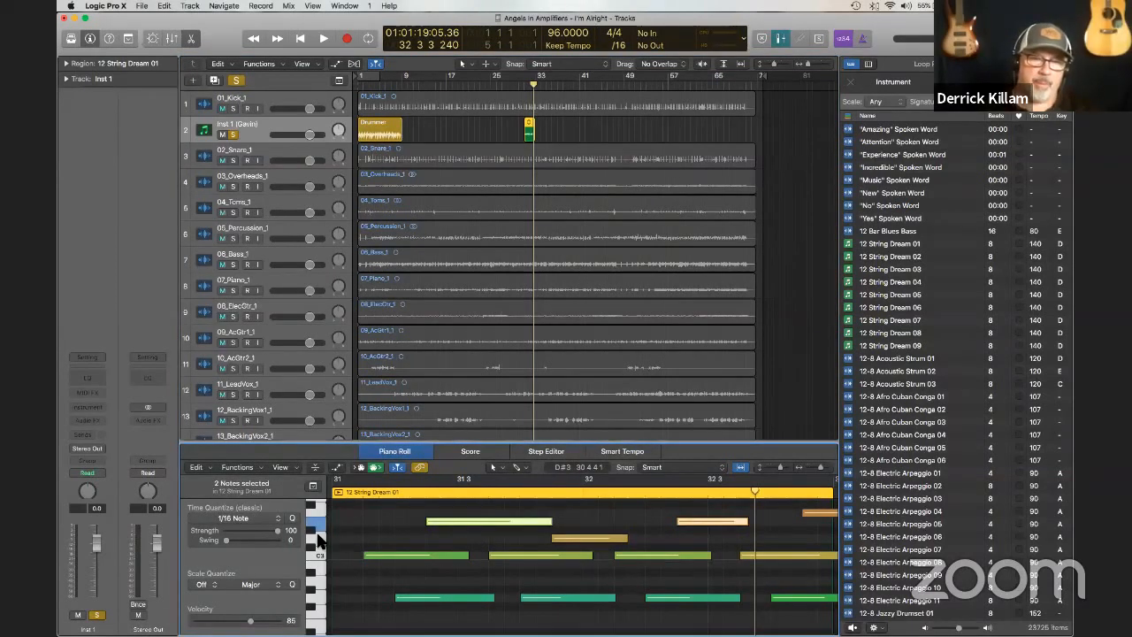
Draw several extra notes at pitches above and below C3 in the 12 String Dream 01 region with the Pencil tool.
left_click(318, 555)
left_click(339, 520)
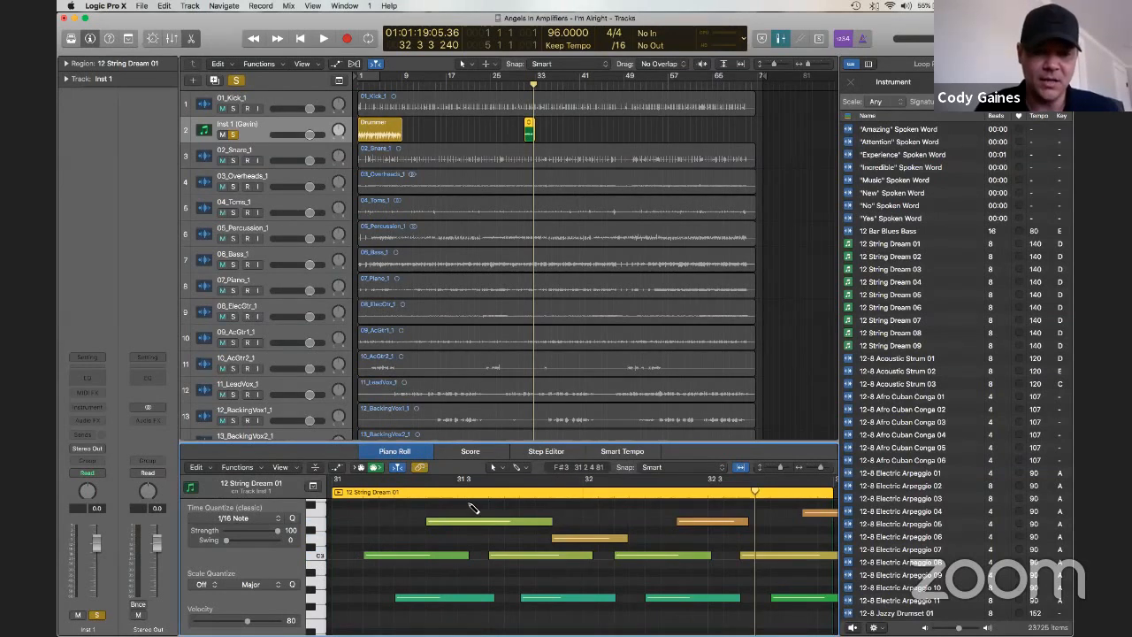
left_click(386, 524)
left_click(393, 532)
left_click(478, 547)
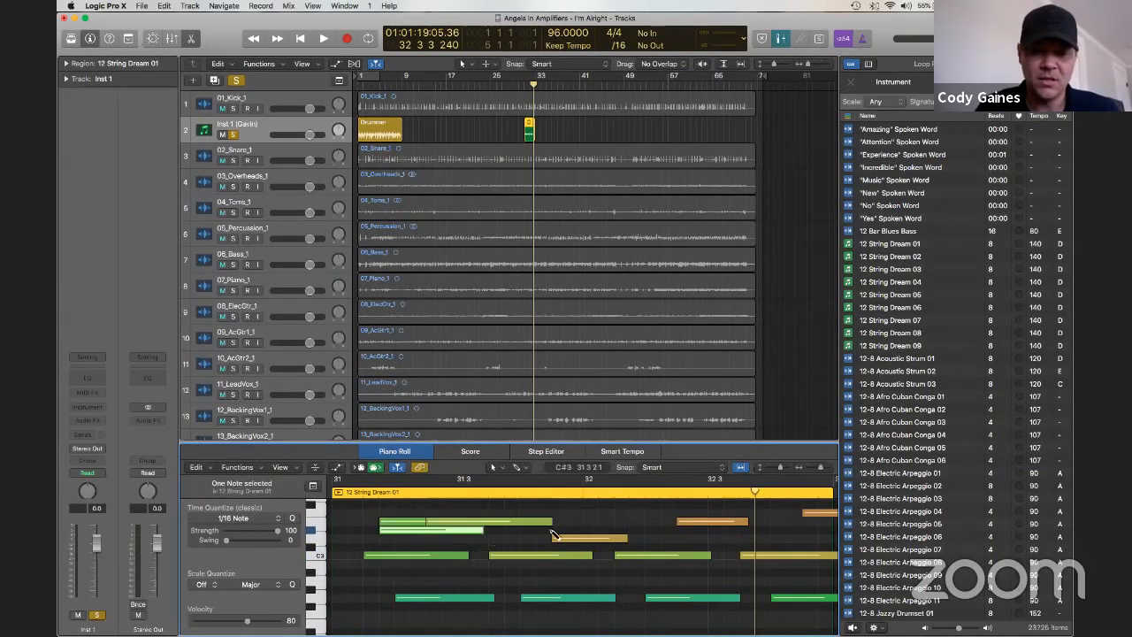
left_click(550, 523)
left_click(568, 513)
left_click(617, 521)
left_click(629, 563)
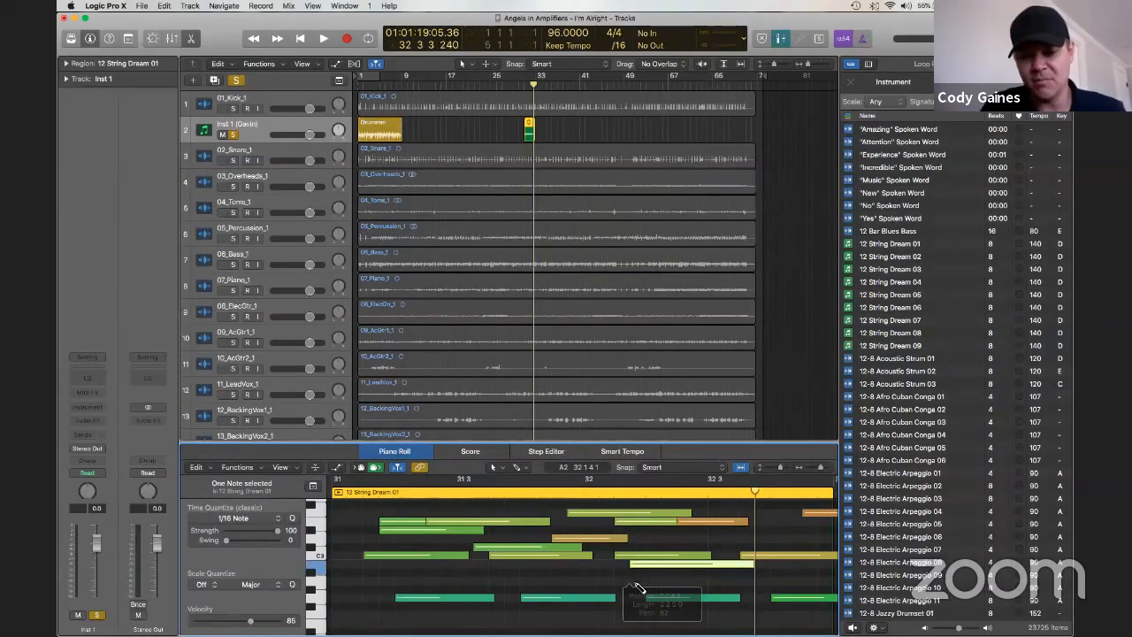
left_click(628, 580)
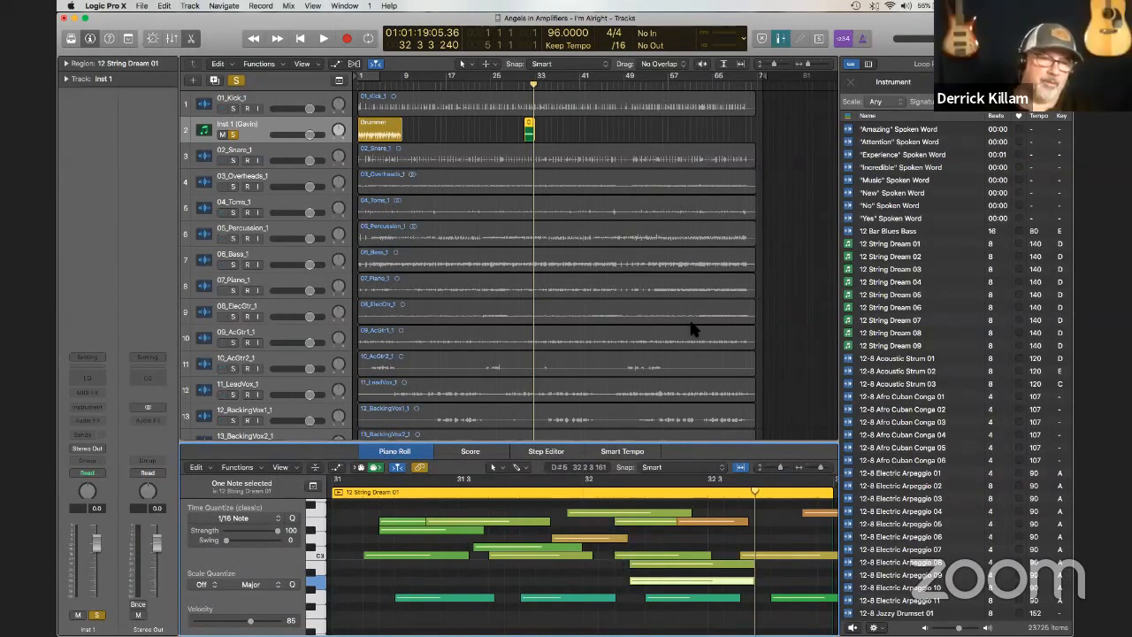
Hide the Loop Browser, deselect the 12 String Dream 01 region and turn off solo on the Inst 1 track.
key("o")
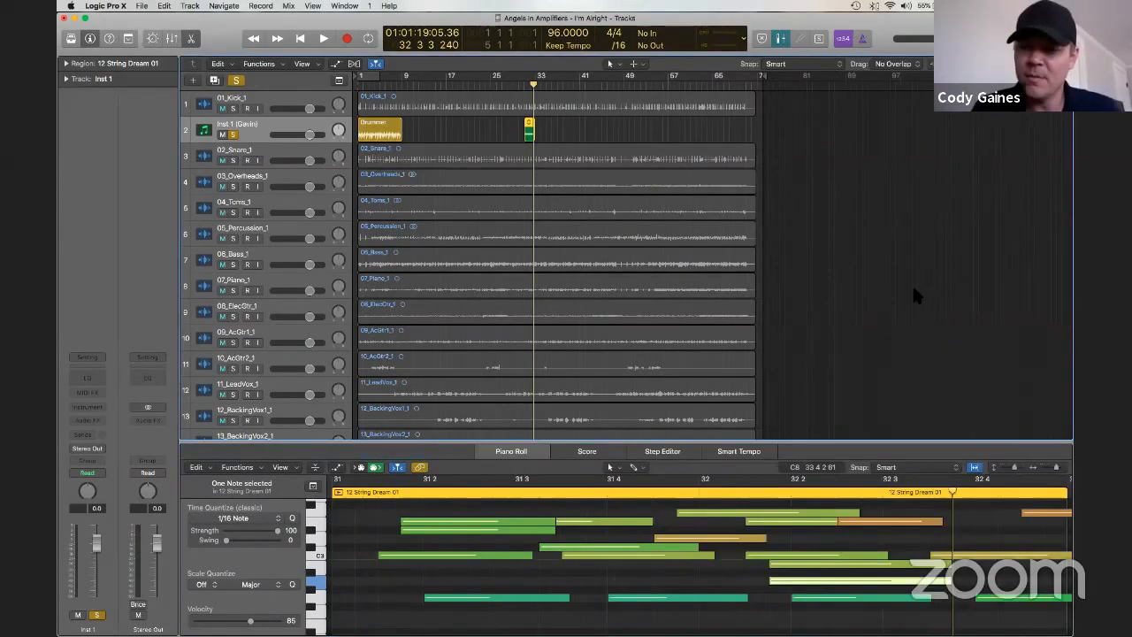
left_click(918, 283)
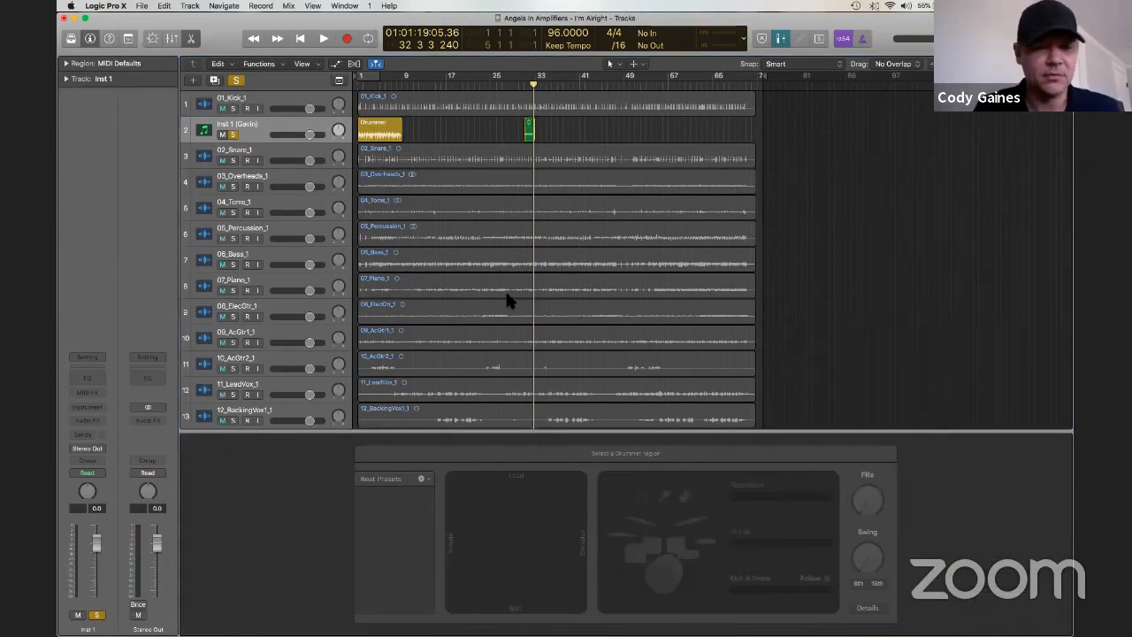
left_click(232, 134)
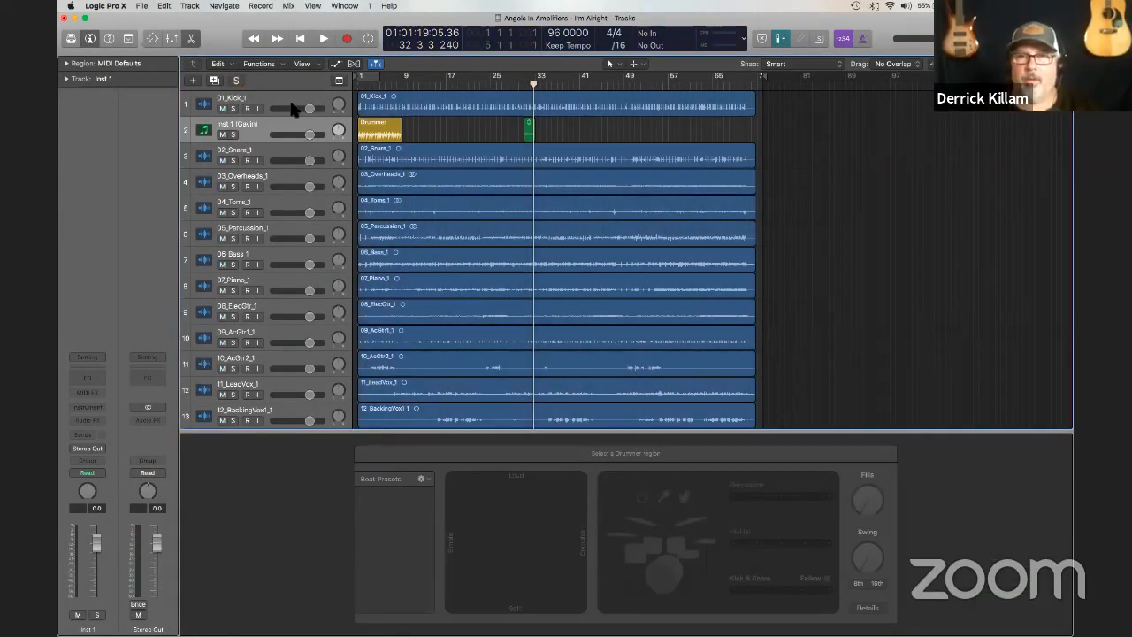
Solo the 01_Kick_1 track, play the project briefly and stop playback.
left_click(232, 108)
key("space")
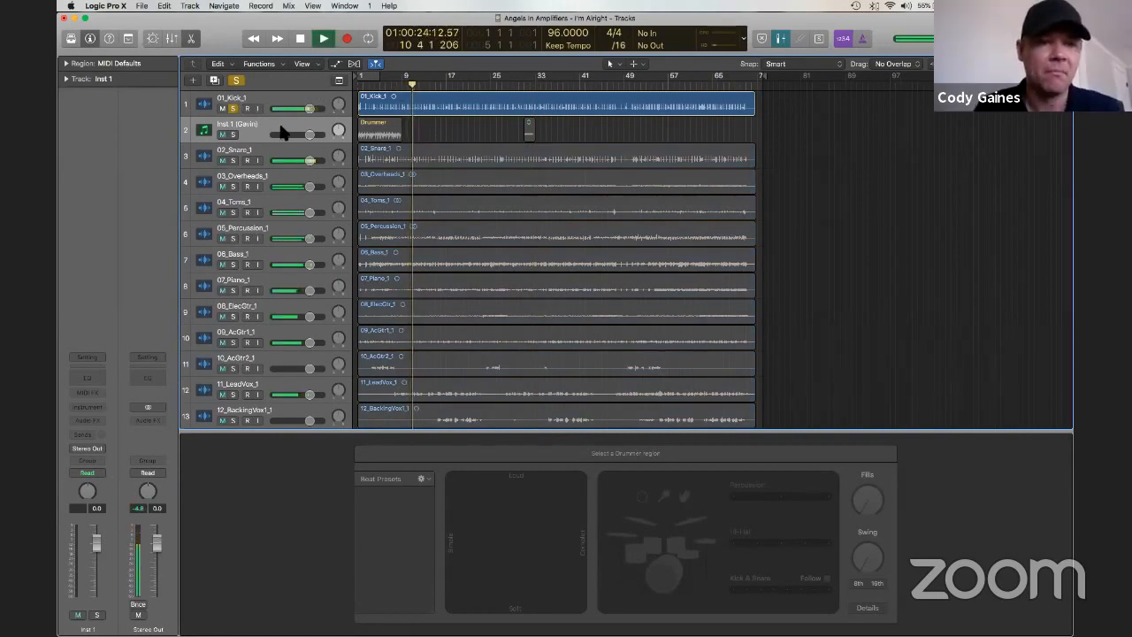
key("space")
Delete the Inst 1 track together with its Drummer and 12 String Dream 01 regions.
left_click(253, 129)
key("Delete")
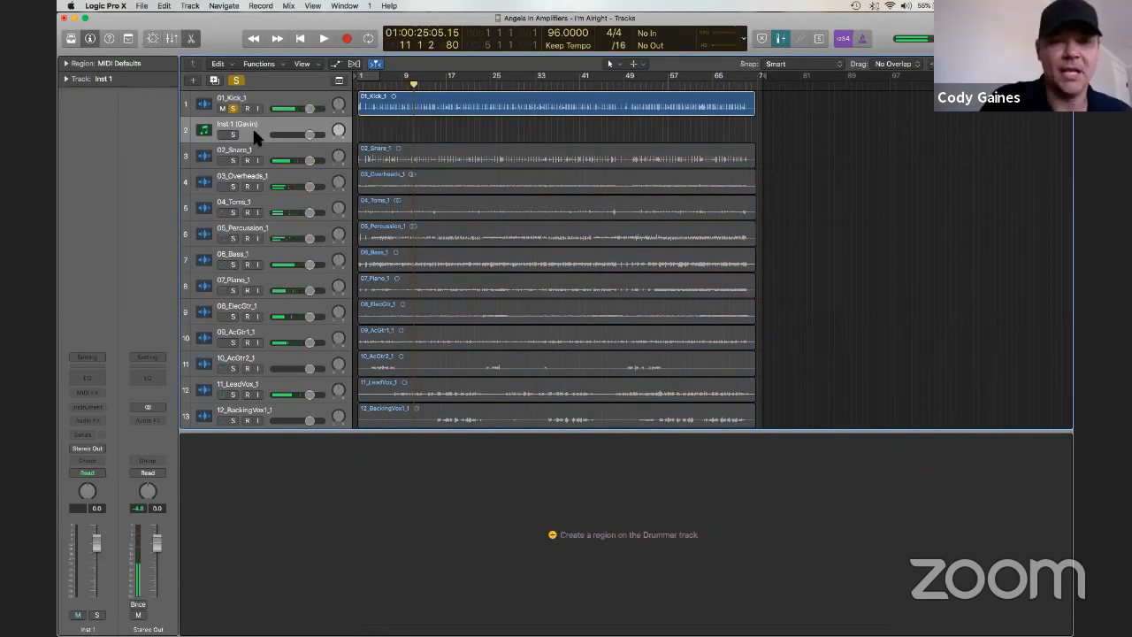
key("super+BackSpace")
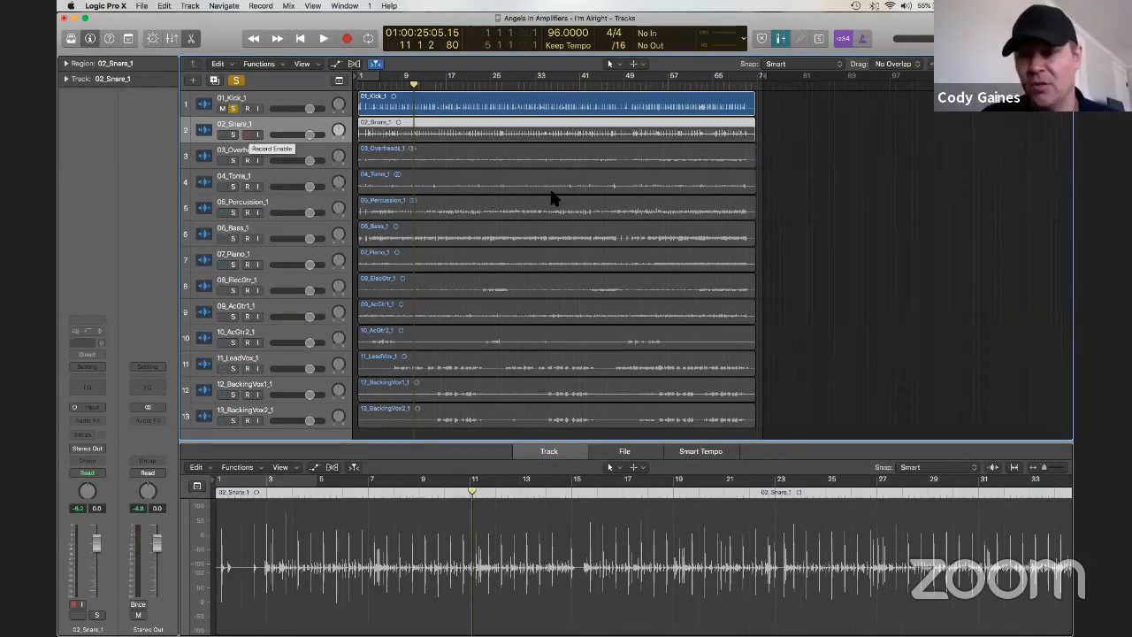
Show the Loop Browser and expand its Instrument filter categories.
key("o")
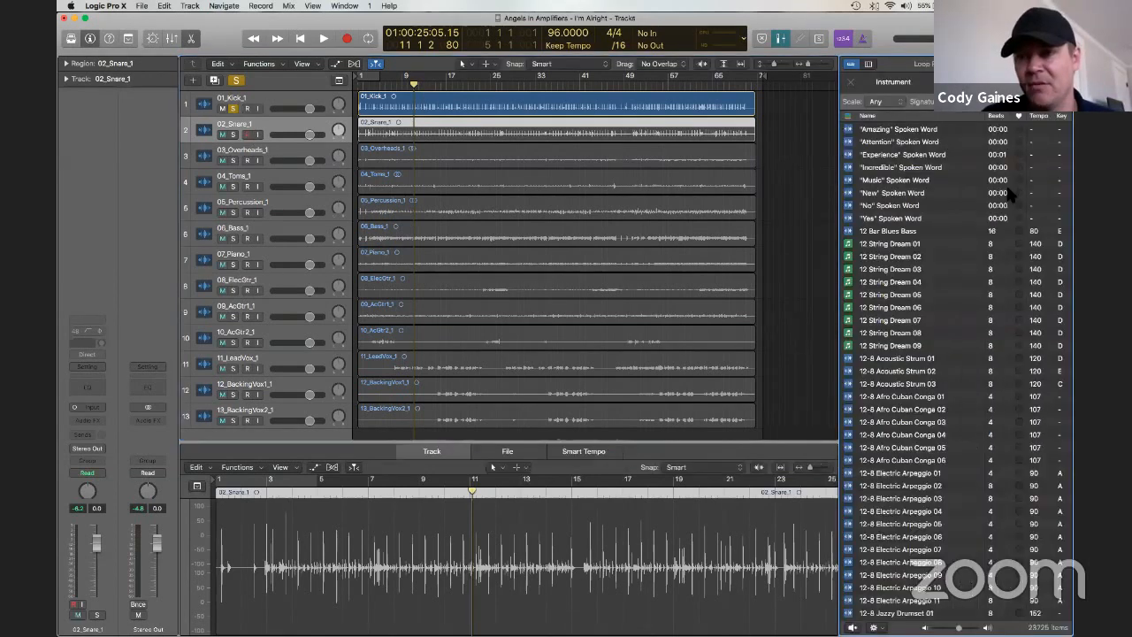
left_click(894, 82)
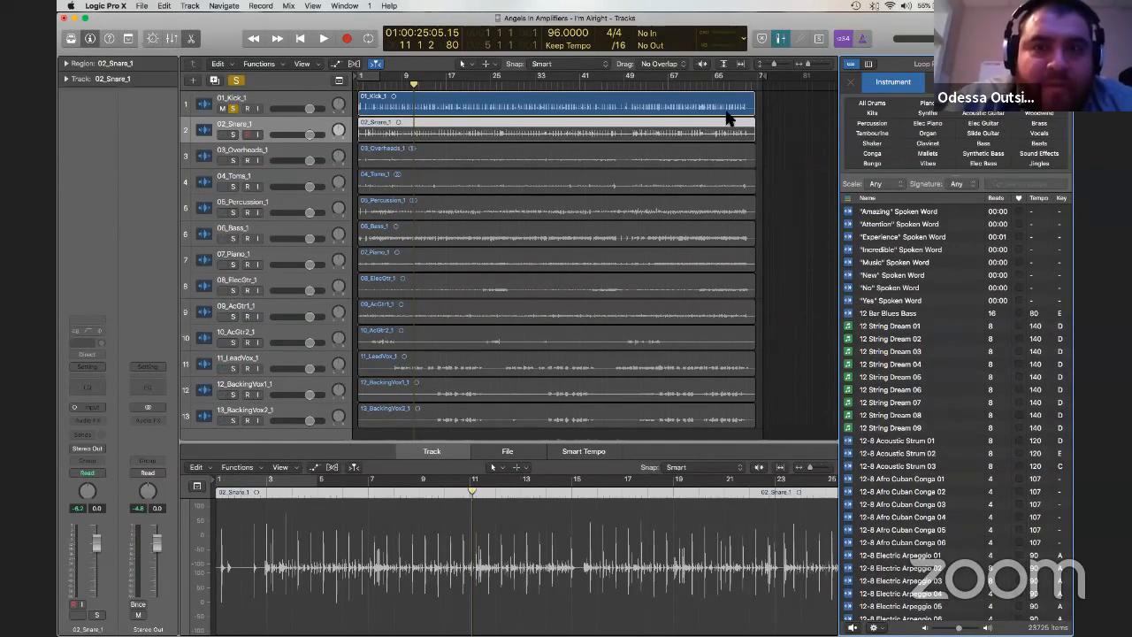
Add a new software instrument track directly below 01_Kick_1 and hide the browser beside the tracks.
left_click(297, 101)
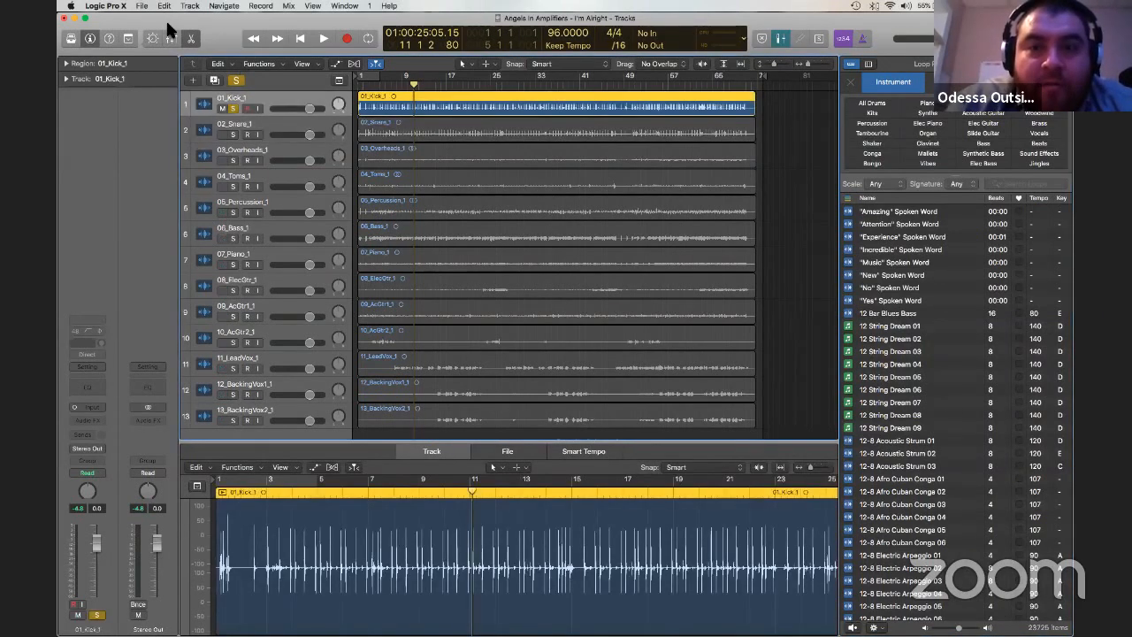
left_click(185, 7)
left_click(196, 40)
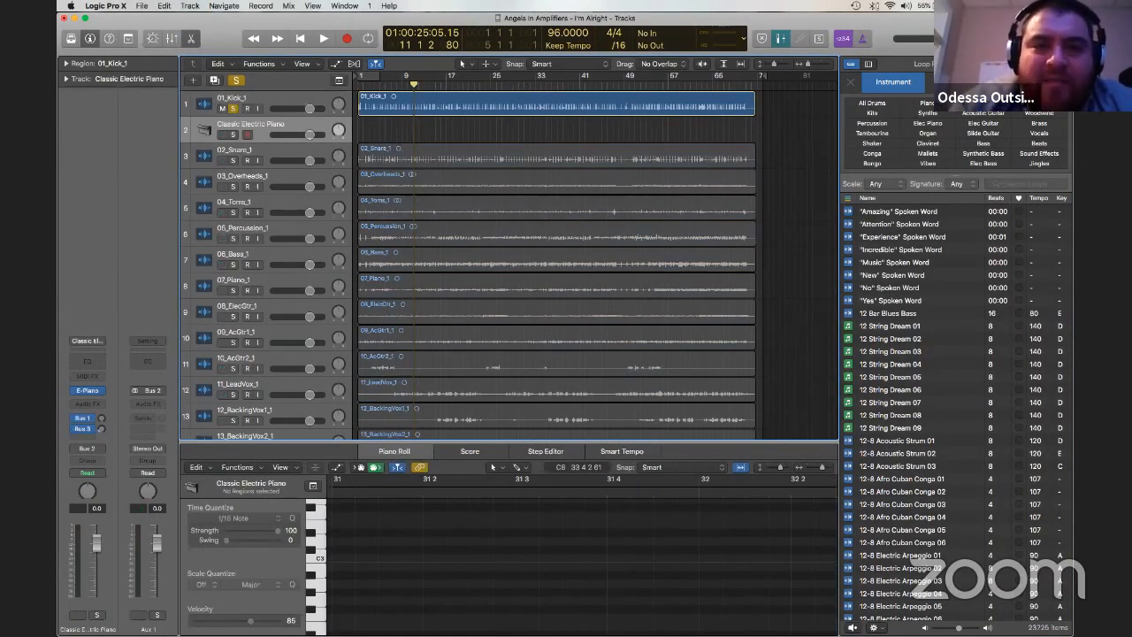
key("y")
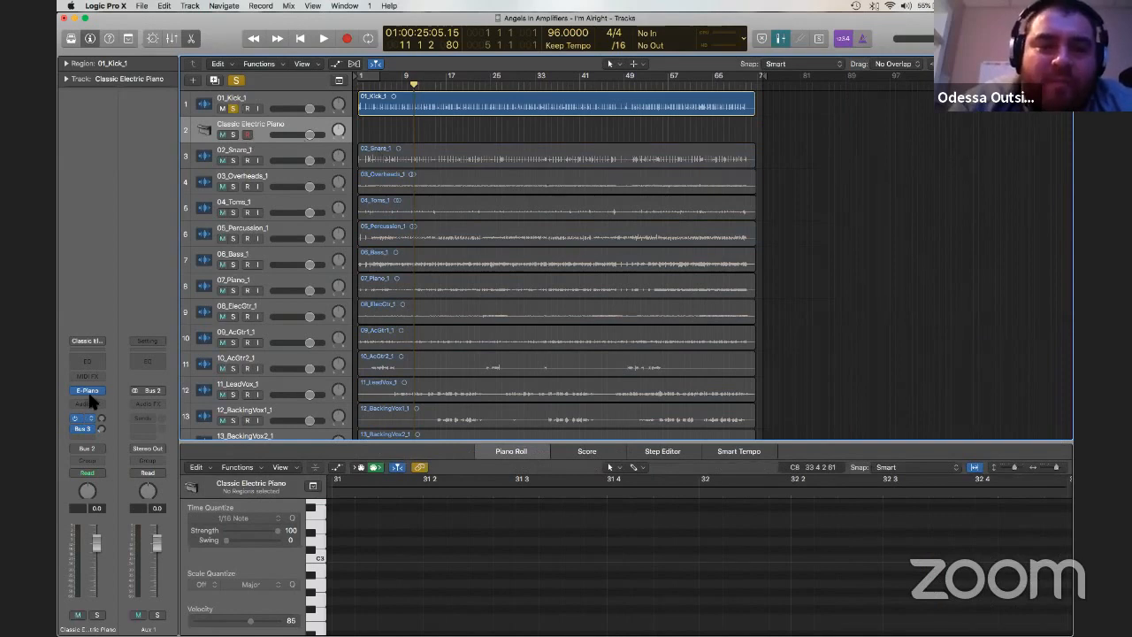
Replace the new track's E-Piano instrument with Drum Kit Designer.
left_click(99, 387)
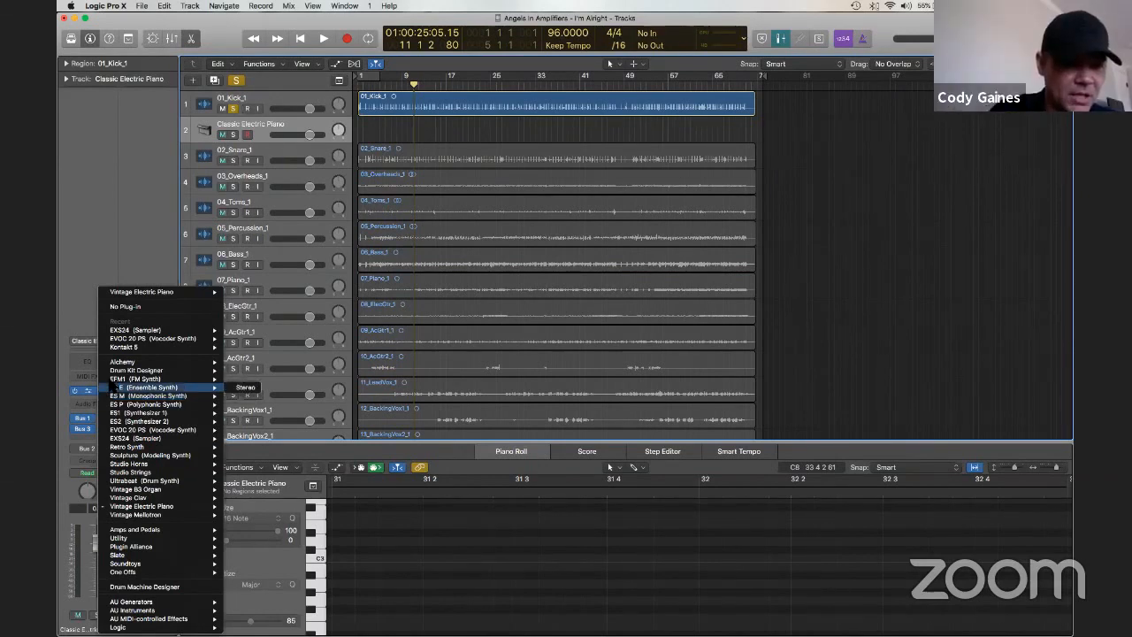
mouse_move(117, 372)
left_click(239, 370)
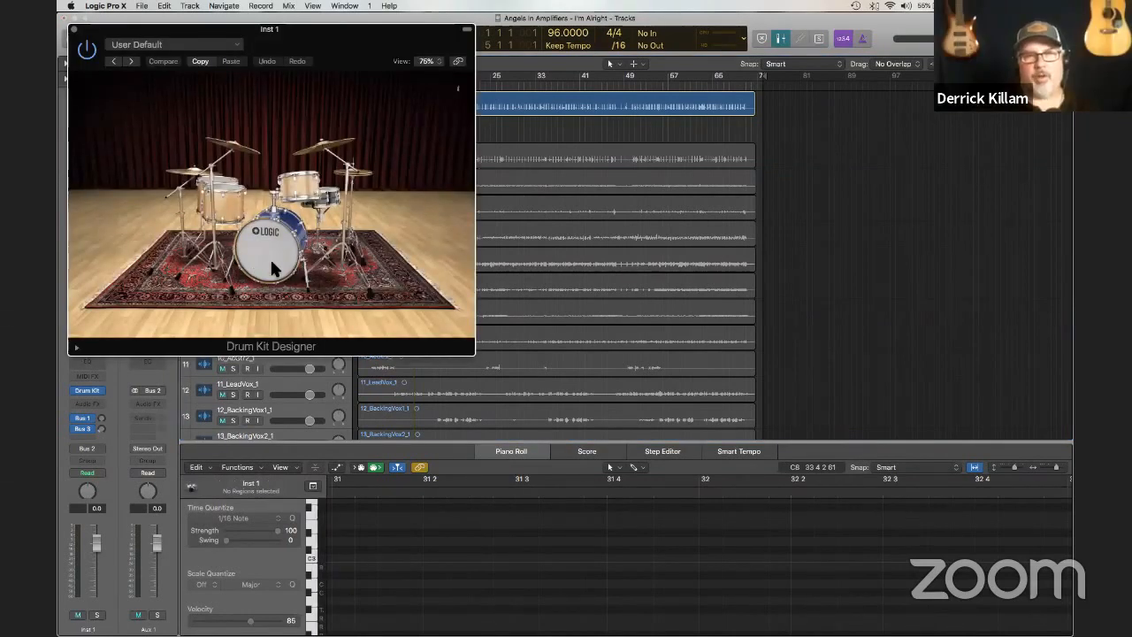
Try the alternative kick drums in Drum Kit Designer, choose SoCal 3 and raise its Dampen to about 28%.
left_click(272, 254)
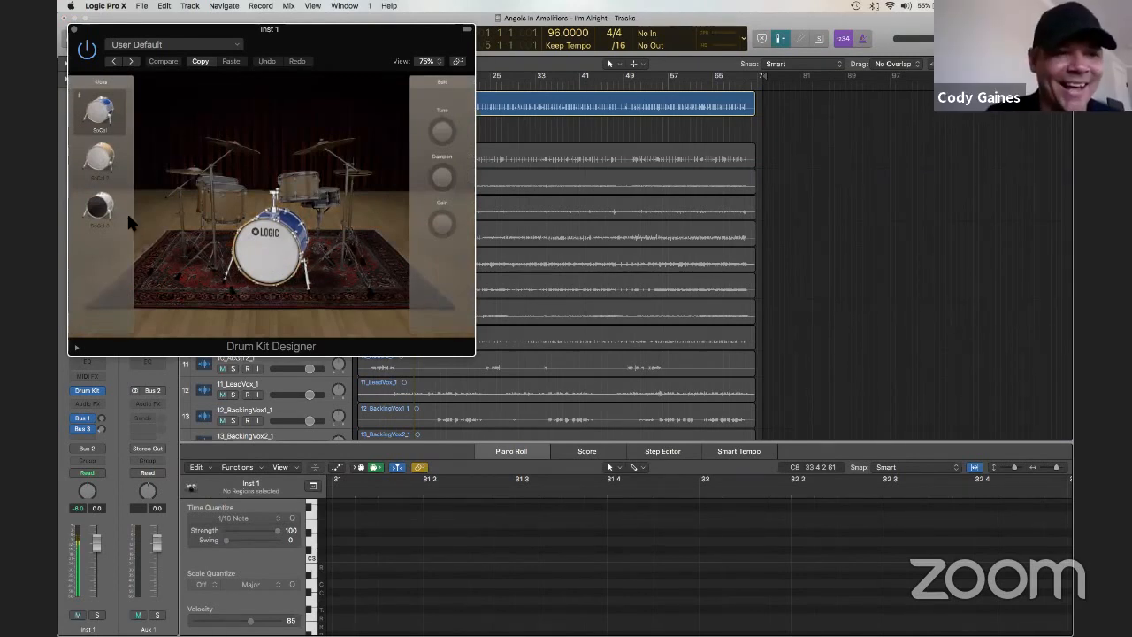
left_click(105, 155)
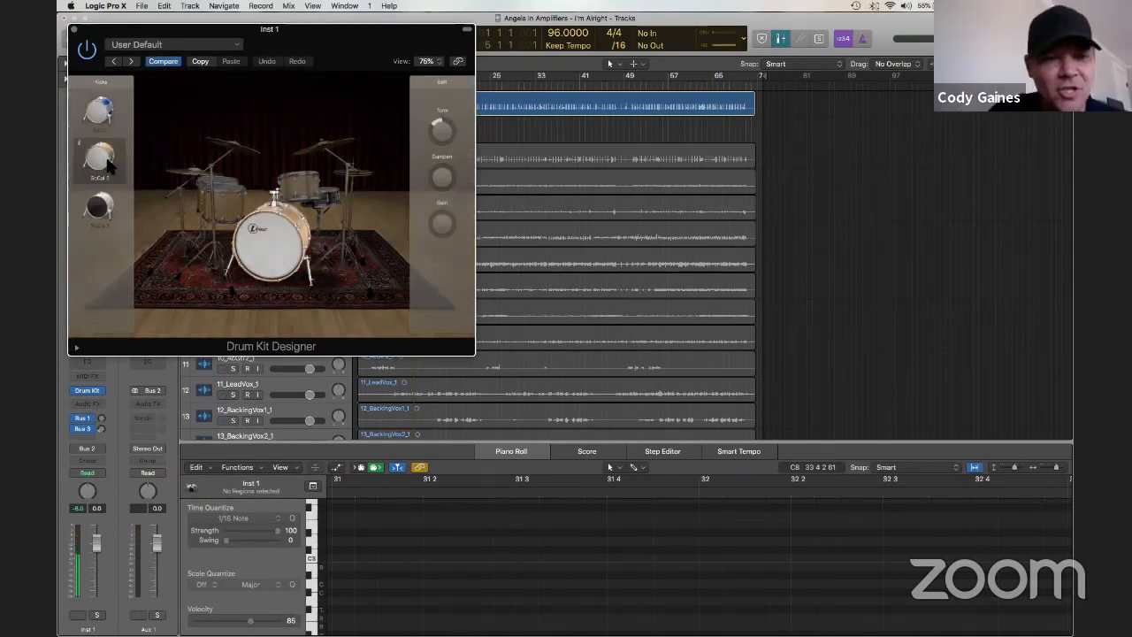
left_click(99, 205)
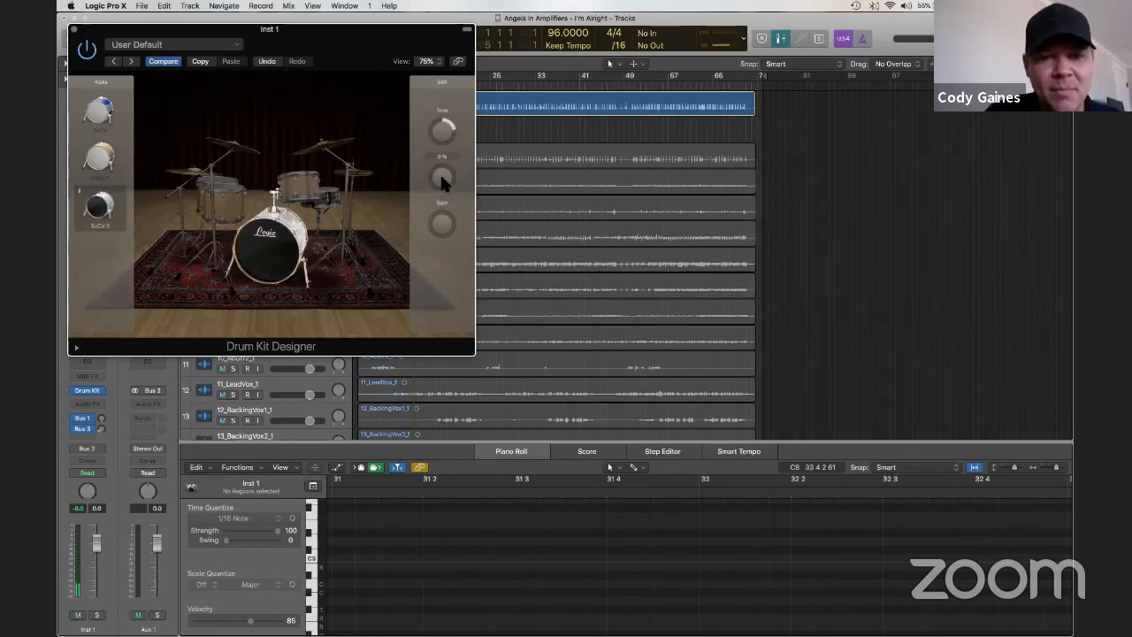
left_click_drag(443, 181, 442, 159)
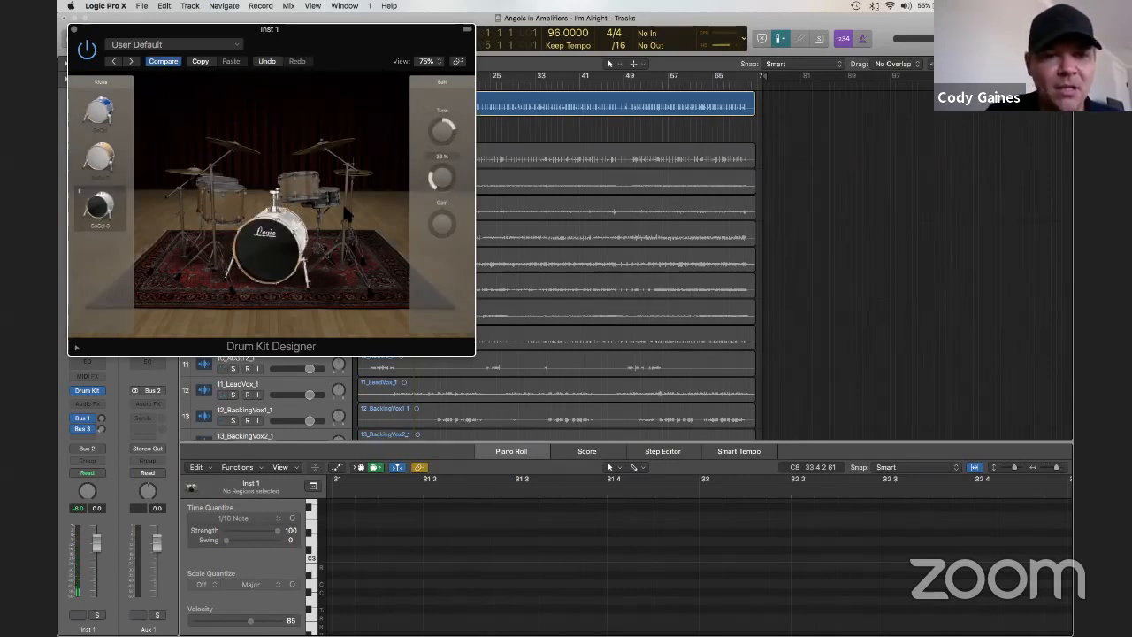
Audition the toms, cymbals and kick of the drum kit, moving the plug-in window clear of the Inst 1 track header.
left_click(299, 186)
left_click_drag(315, 60, 360, 321)
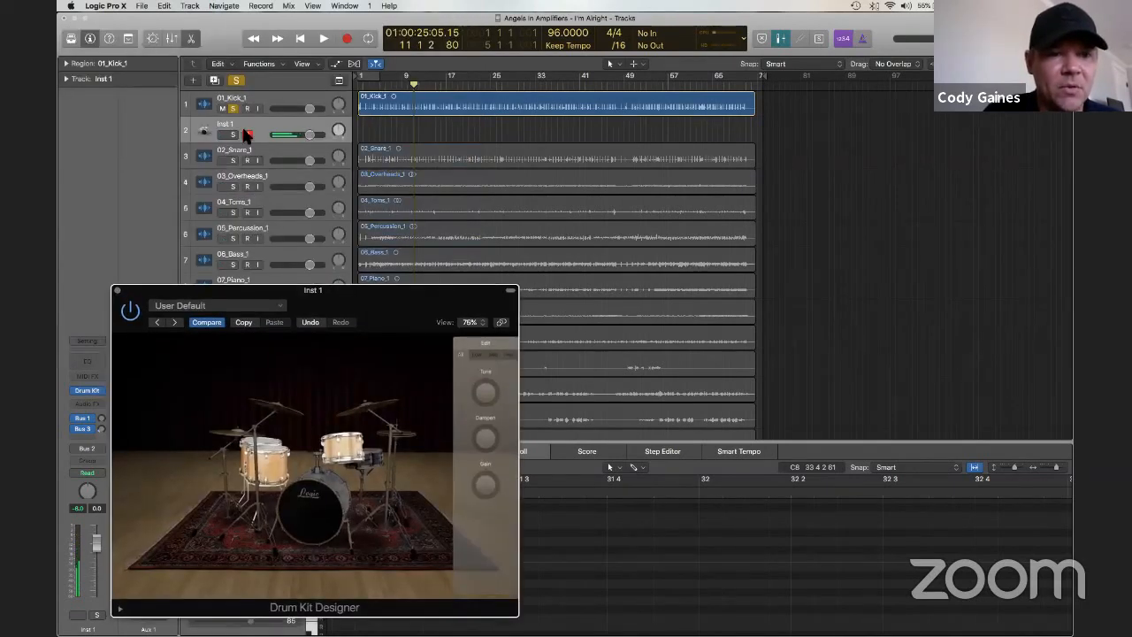
left_click_drag(296, 290, 296, 247)
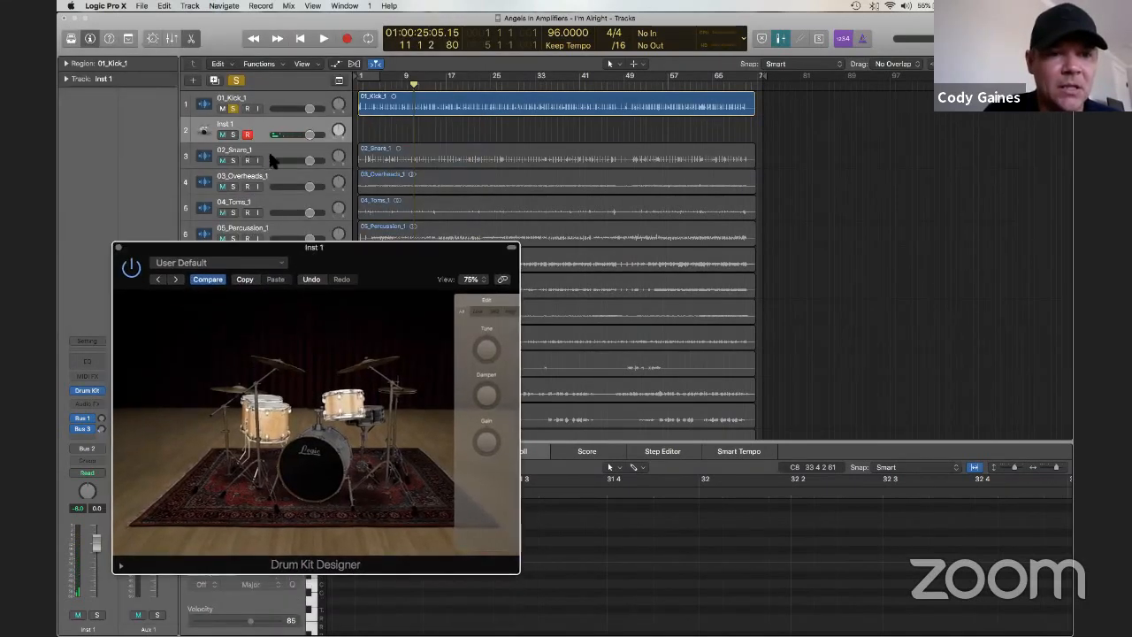
left_click(303, 458)
left_click(271, 421)
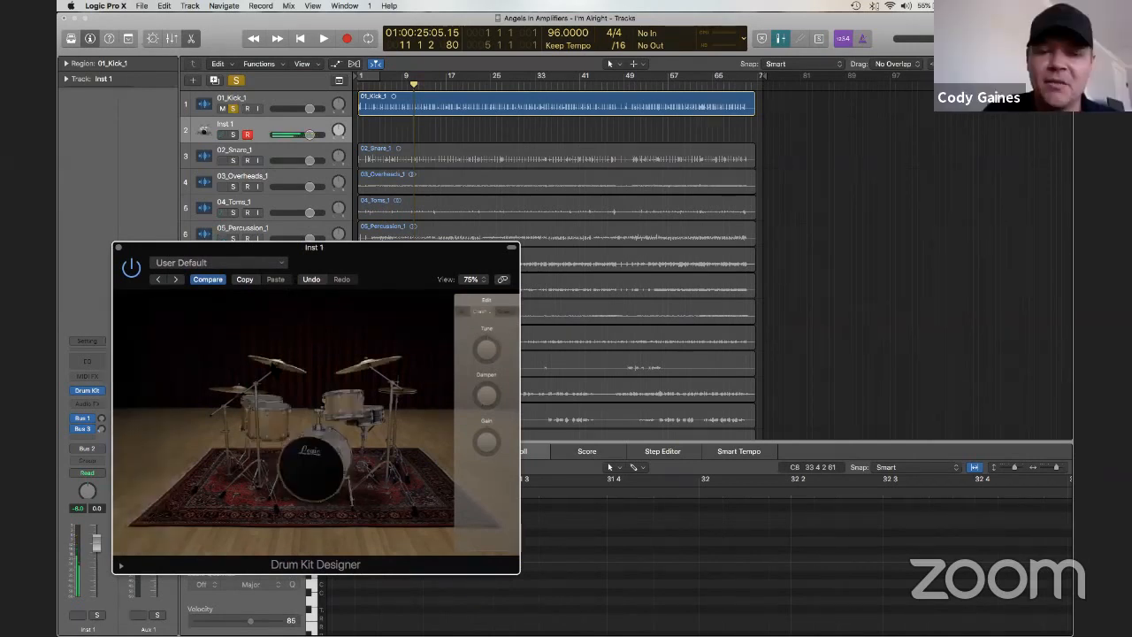
left_click(310, 460)
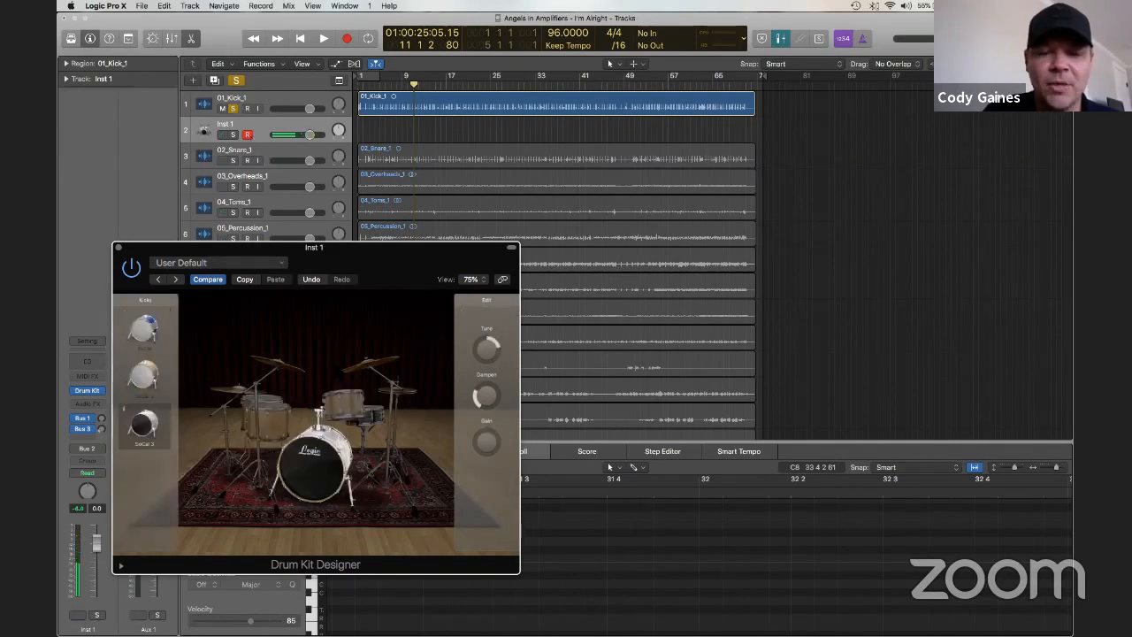
Expand Drum Kit Designer's extra parameters to view the input mapping and percussion gains, and close the plug-in window.
left_click_drag(168, 566, 131, 424)
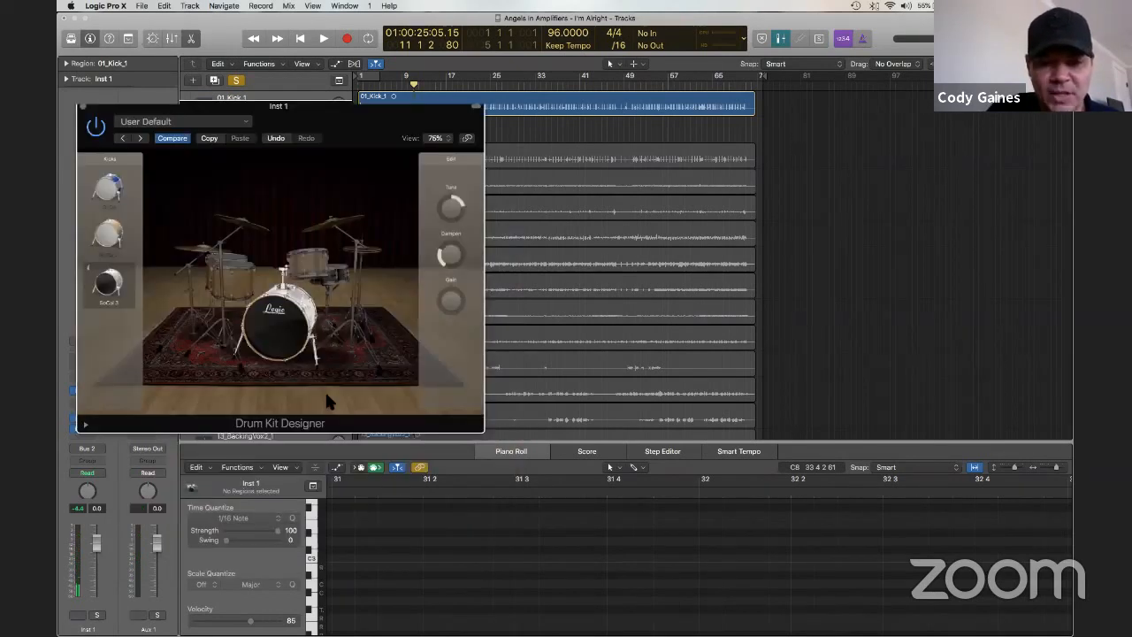
left_click(87, 424)
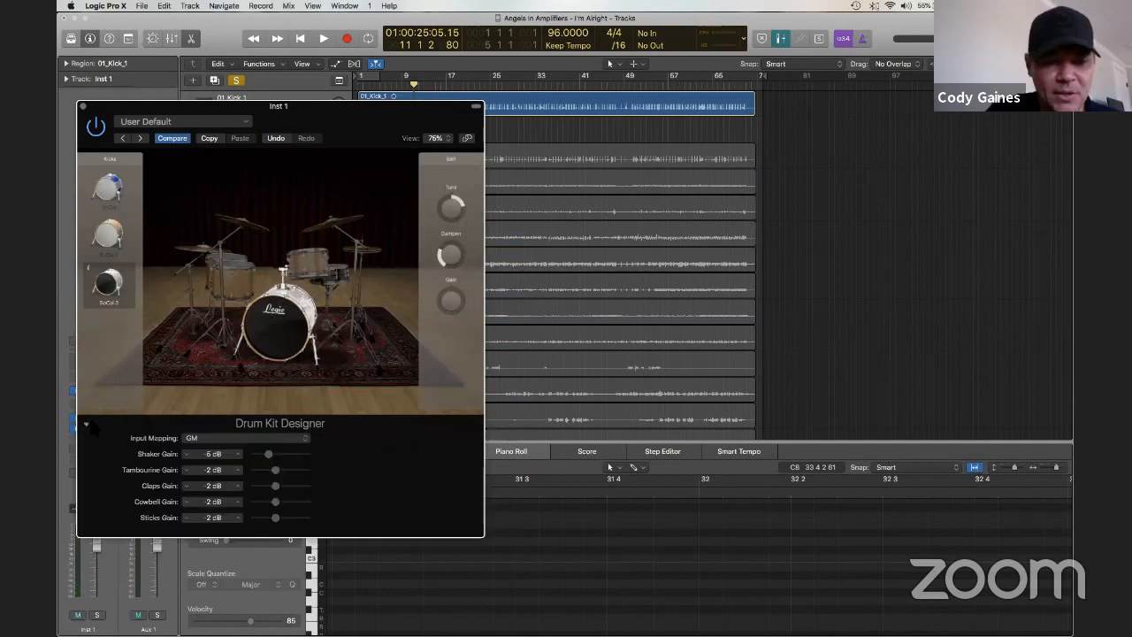
left_click_drag(84, 104, 83, 103)
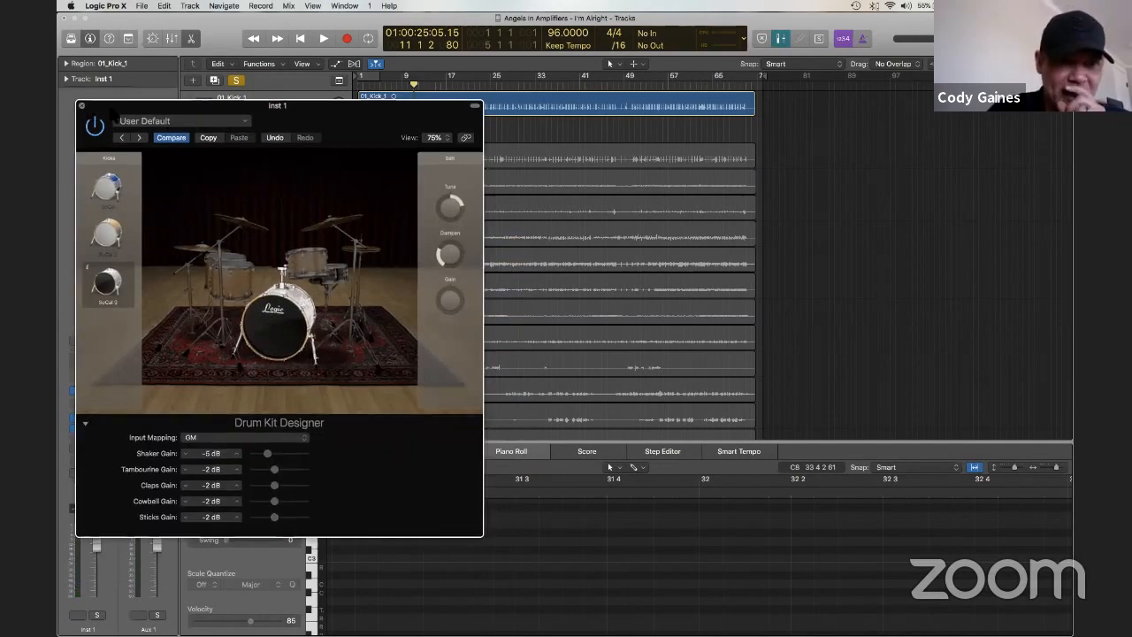
key("super+w")
Replace Drum Kit Designer on the Inst 1 track with the Vintage B3 Organ instrument.
left_click(191, 6)
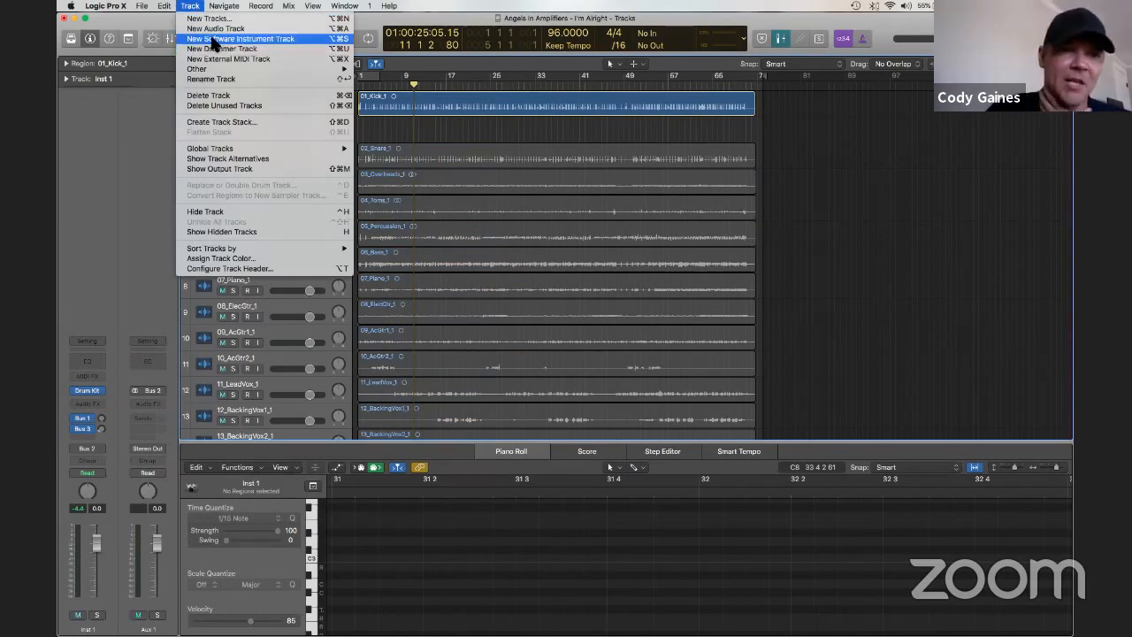
left_click(145, 126)
left_click(101, 387)
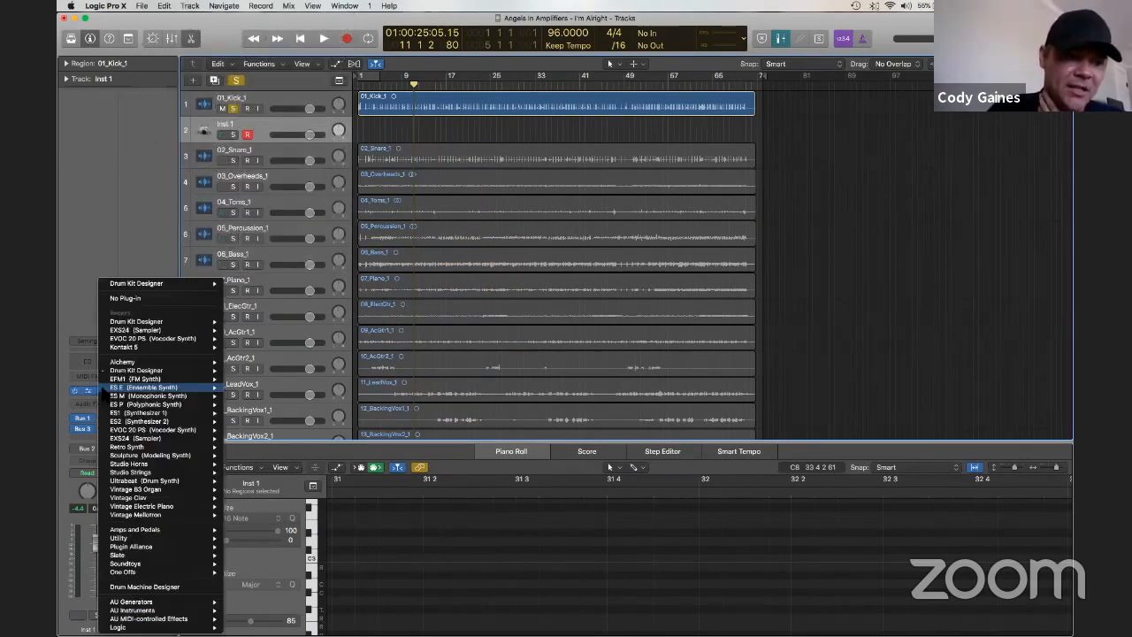
mouse_move(103, 396)
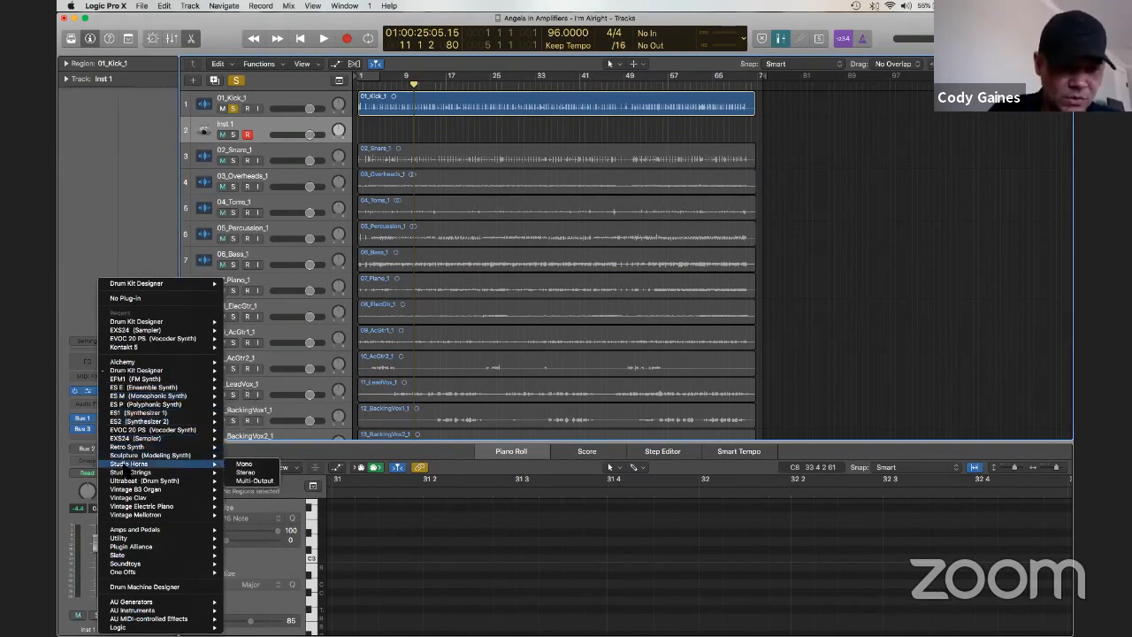
left_click(125, 486)
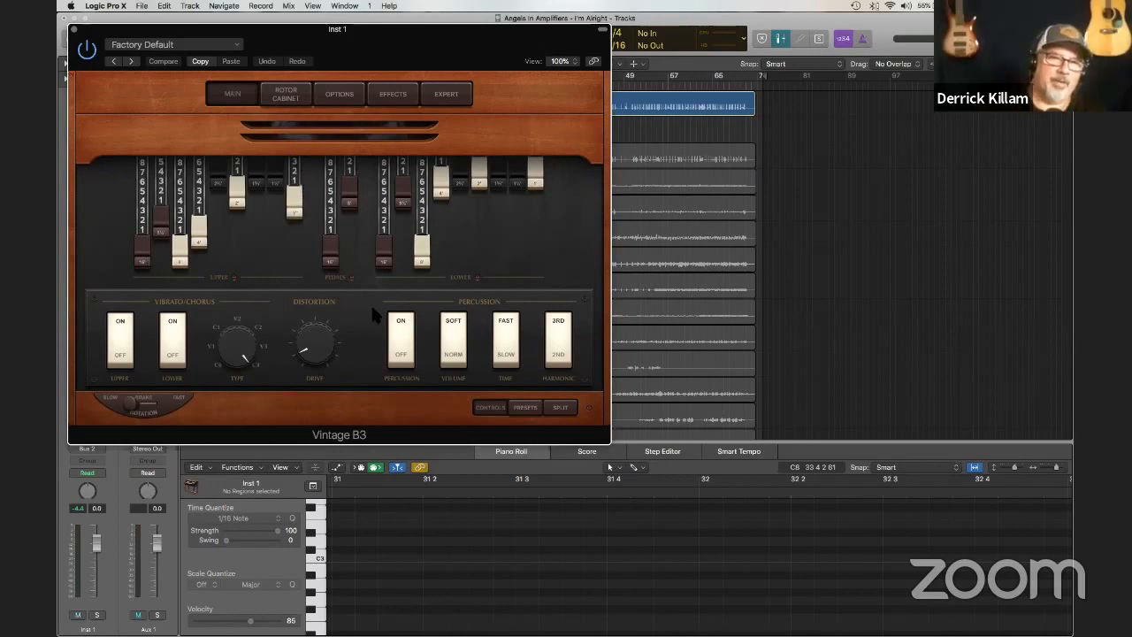
Switch the Vintage B3's Percussion off and back on, and reposition its plug-in window.
left_click(398, 333)
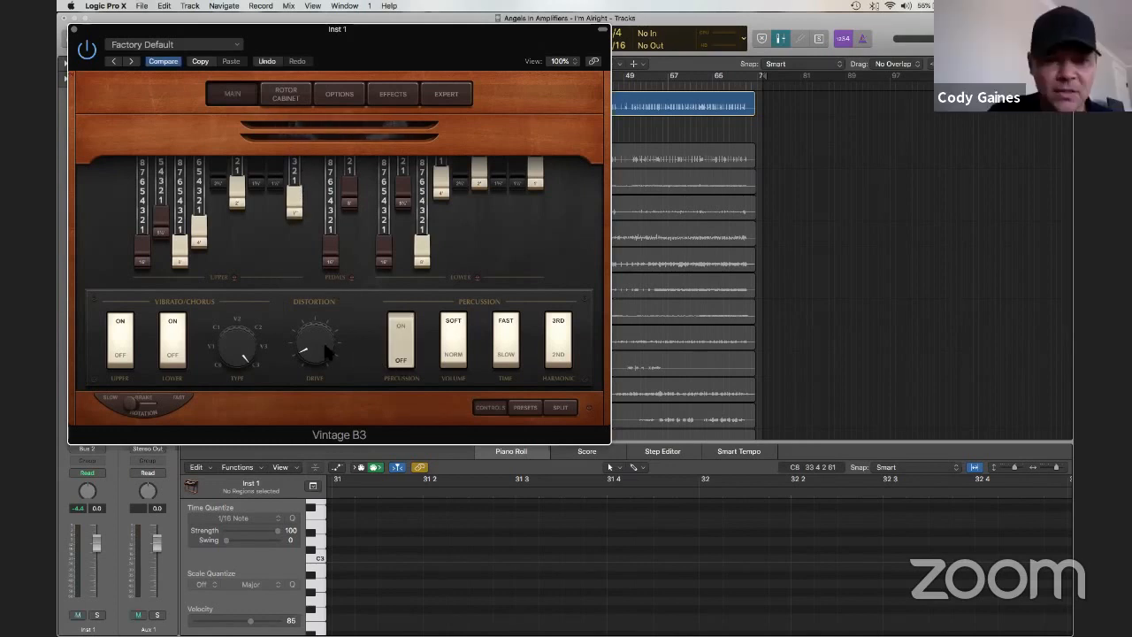
left_click(397, 336)
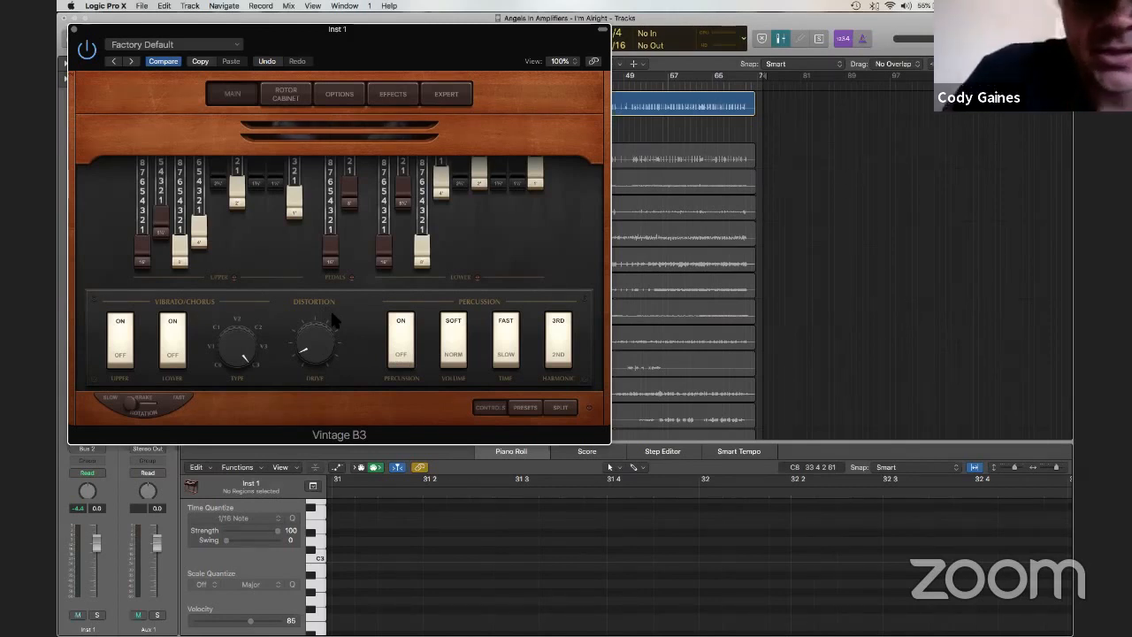
left_click_drag(335, 41, 351, 66)
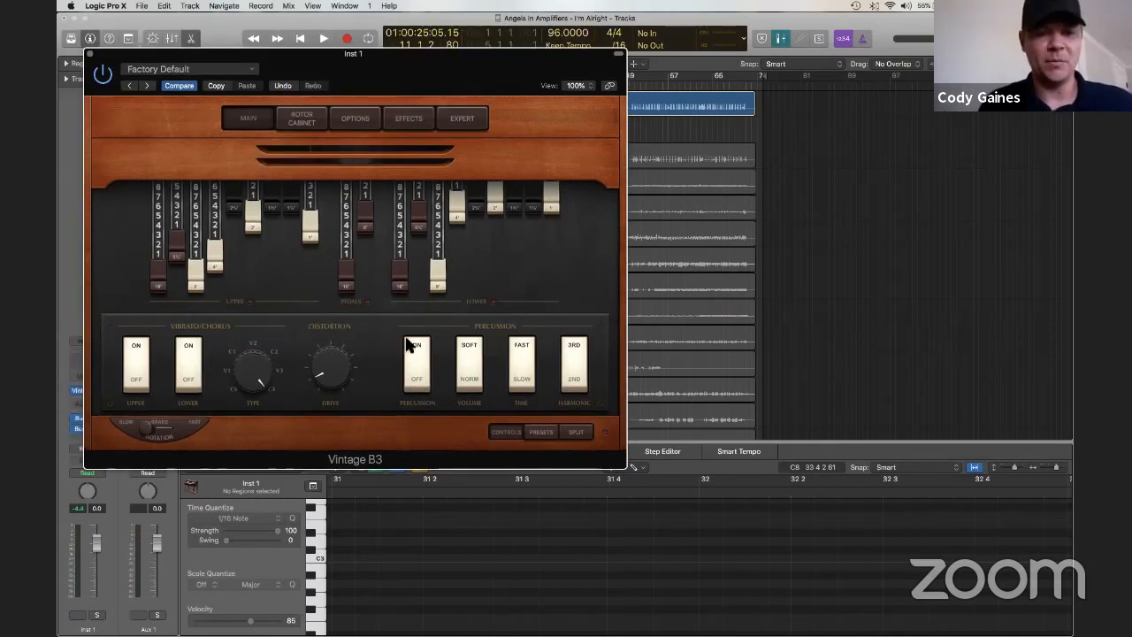
Close the Vintage B3 and Piano Roll windows, and delete the Inst 1 track.
left_click(92, 53)
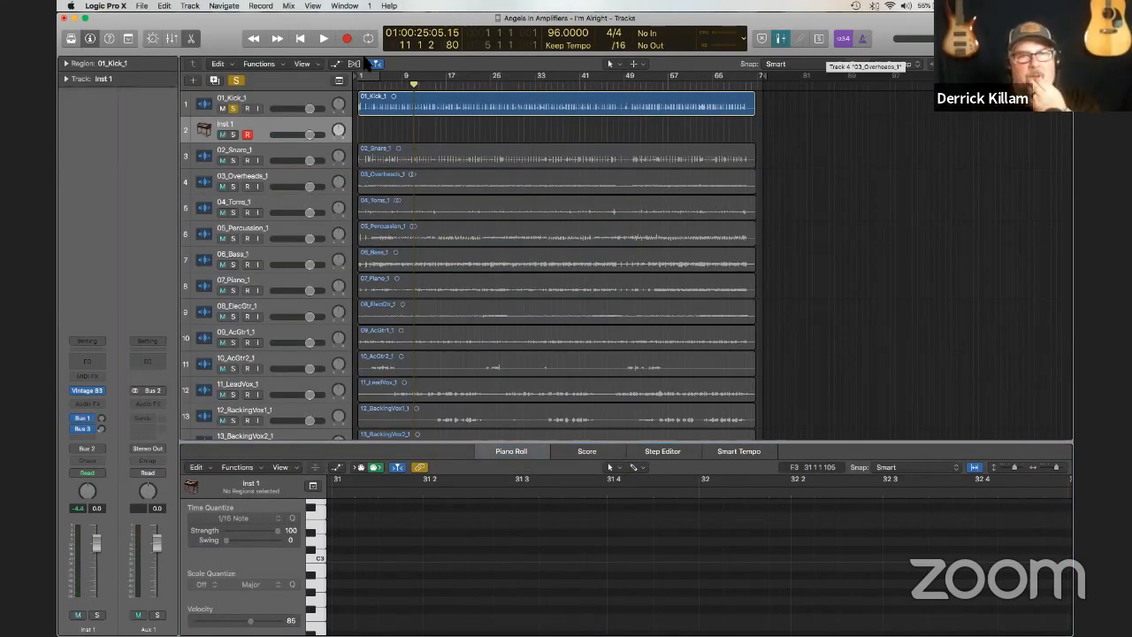
key("p")
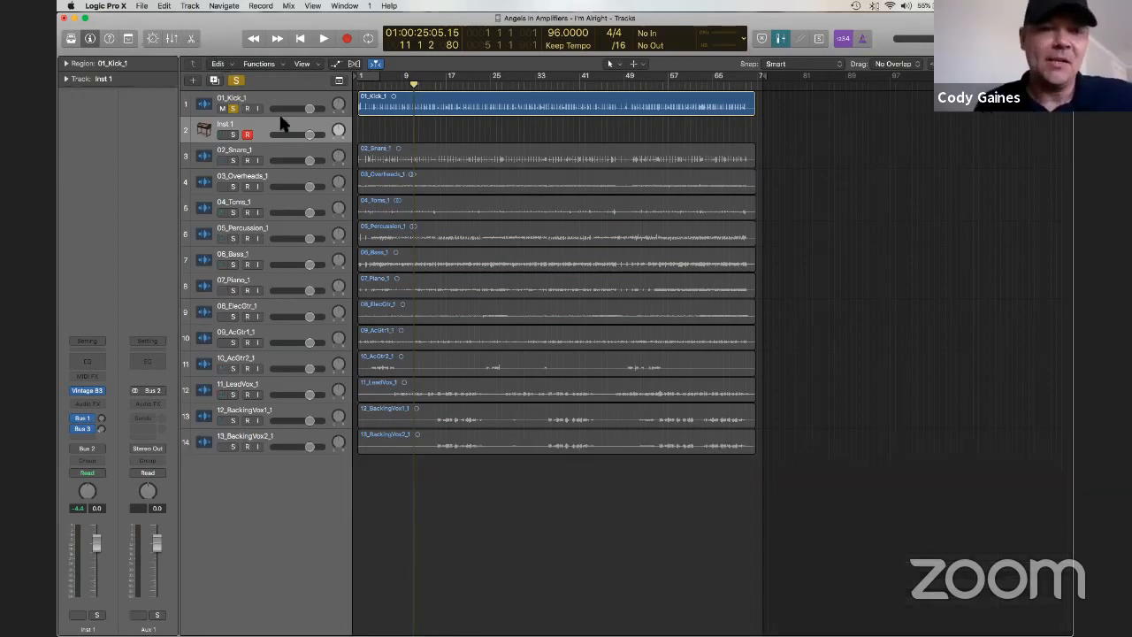
key("super+BackSpace")
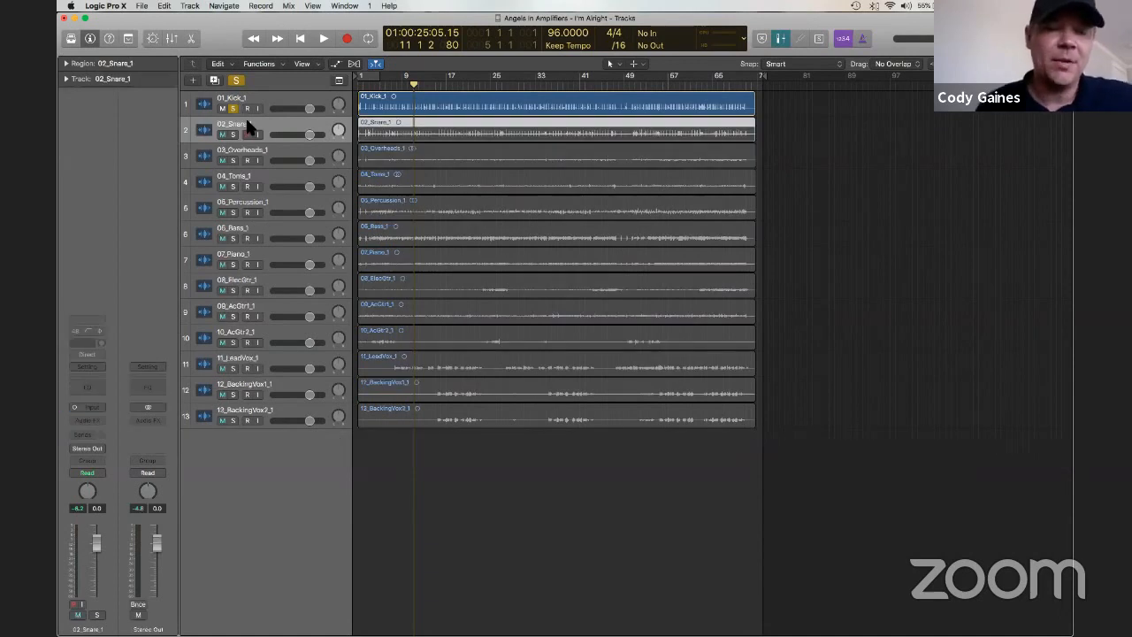
Color the drum and percussion regions on tracks 1 to 5 blue and the 06_Bass_1 region orange.
key("super+a")
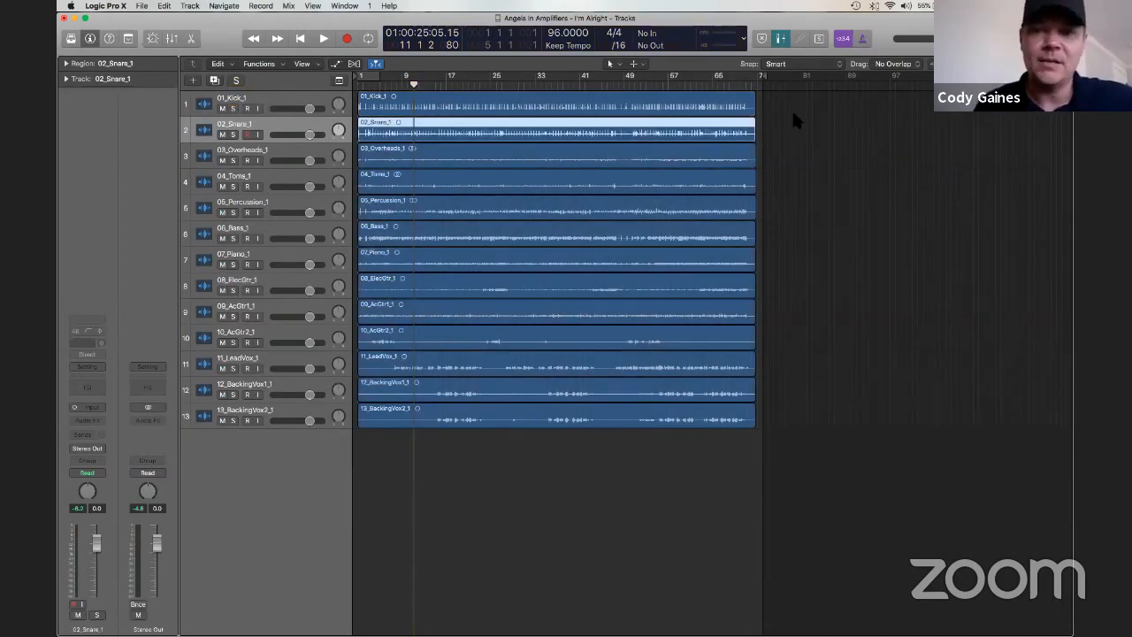
left_click_drag(796, 101, 693, 210)
key("alt+c")
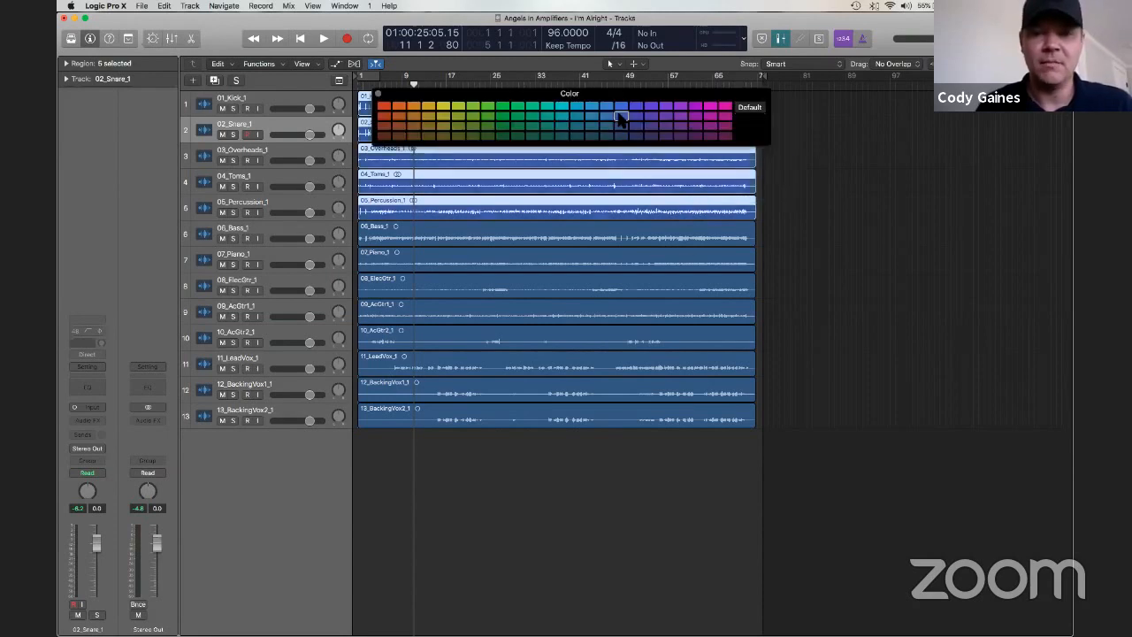
left_click(753, 238)
left_click(413, 115)
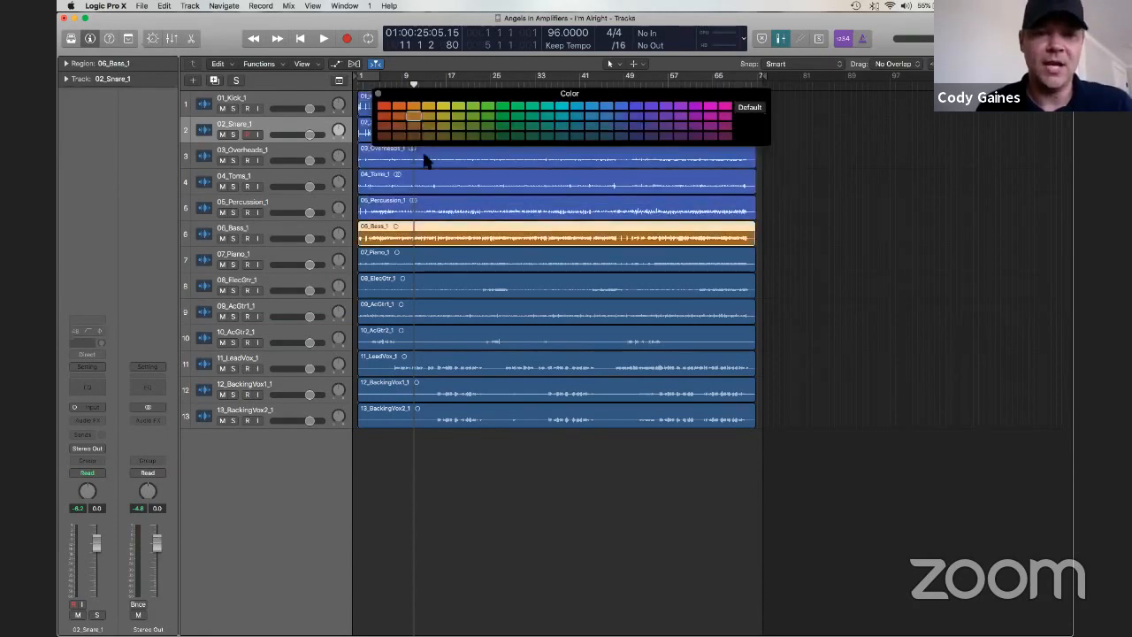
Color the 07_Piano_1 region pink and the electric and acoustic guitar regions green.
left_click(729, 265)
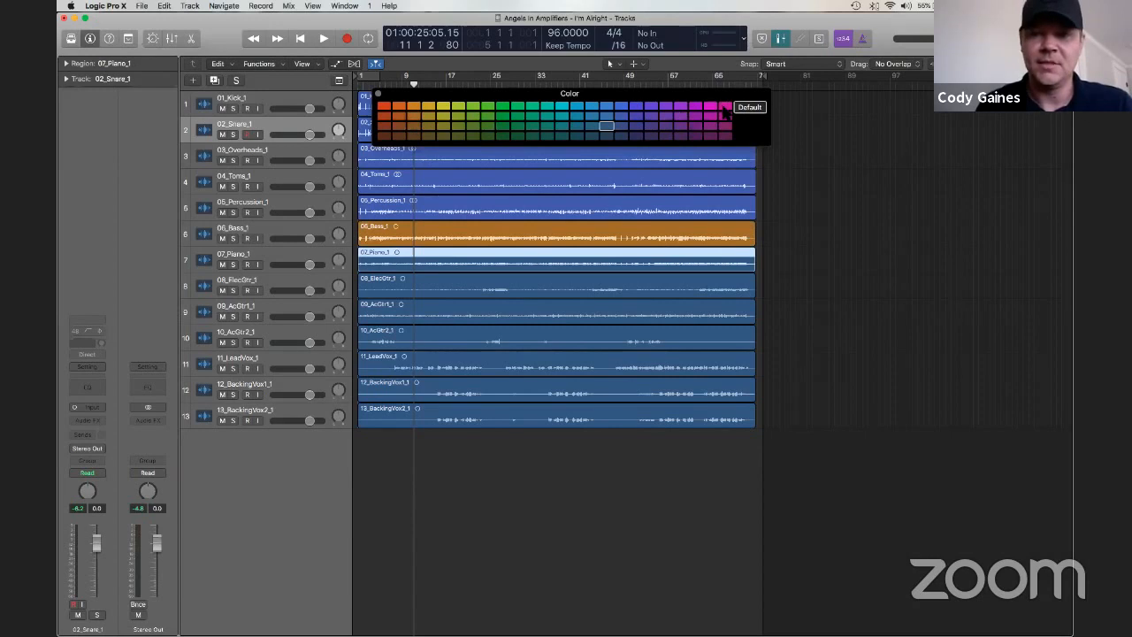
left_click(725, 111)
left_click_drag(762, 272, 738, 338)
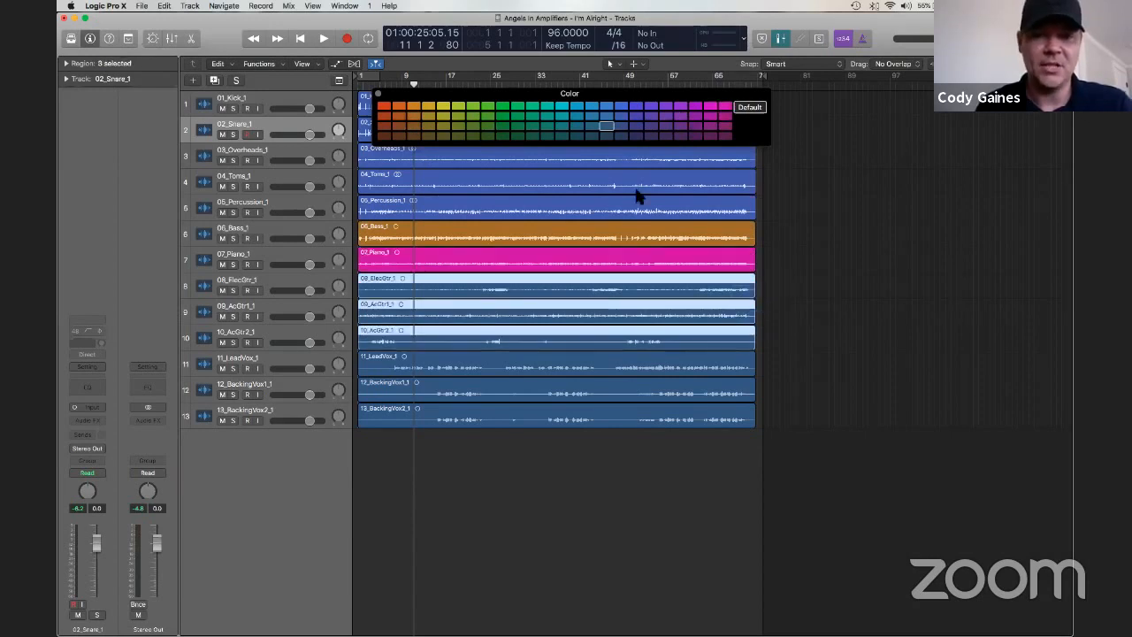
left_click(504, 121)
Color the lead and backing vocal regions dark purple, and move the Color palette to the empty area below the tracks.
left_click_drag(533, 492, 522, 369)
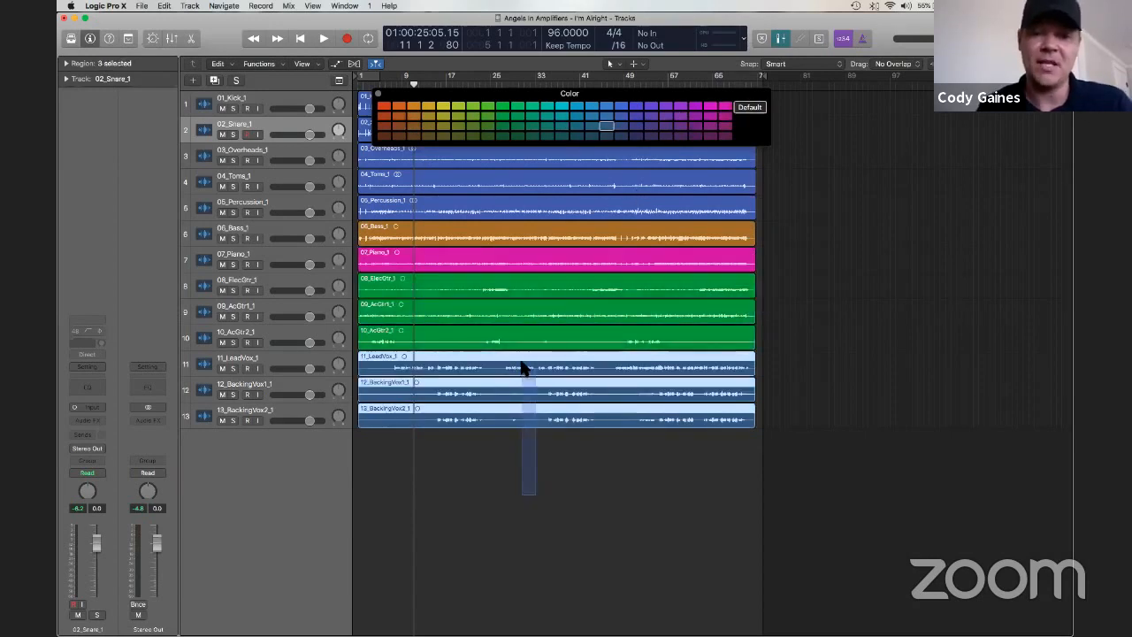
left_click(679, 135)
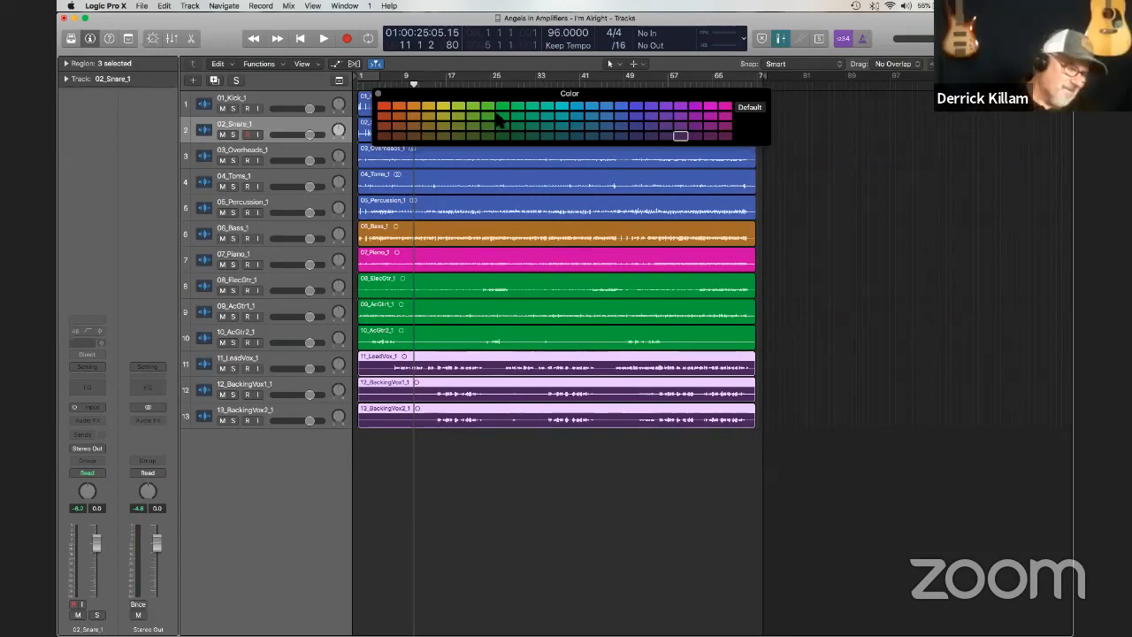
left_click_drag(498, 119, 542, 526)
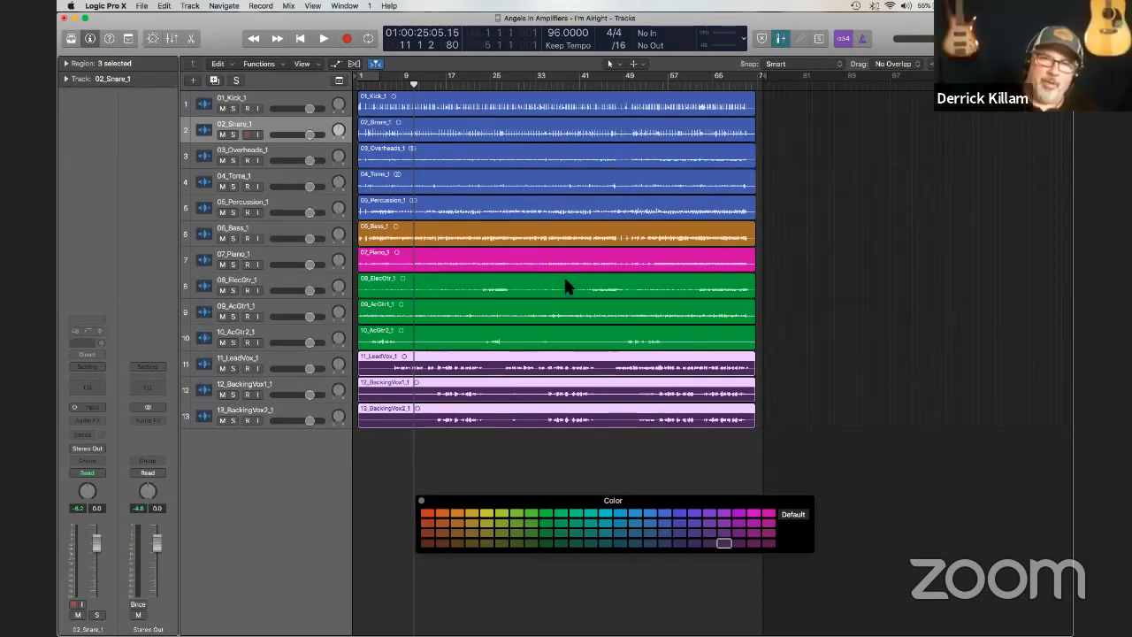
left_click_drag(612, 508, 602, 450)
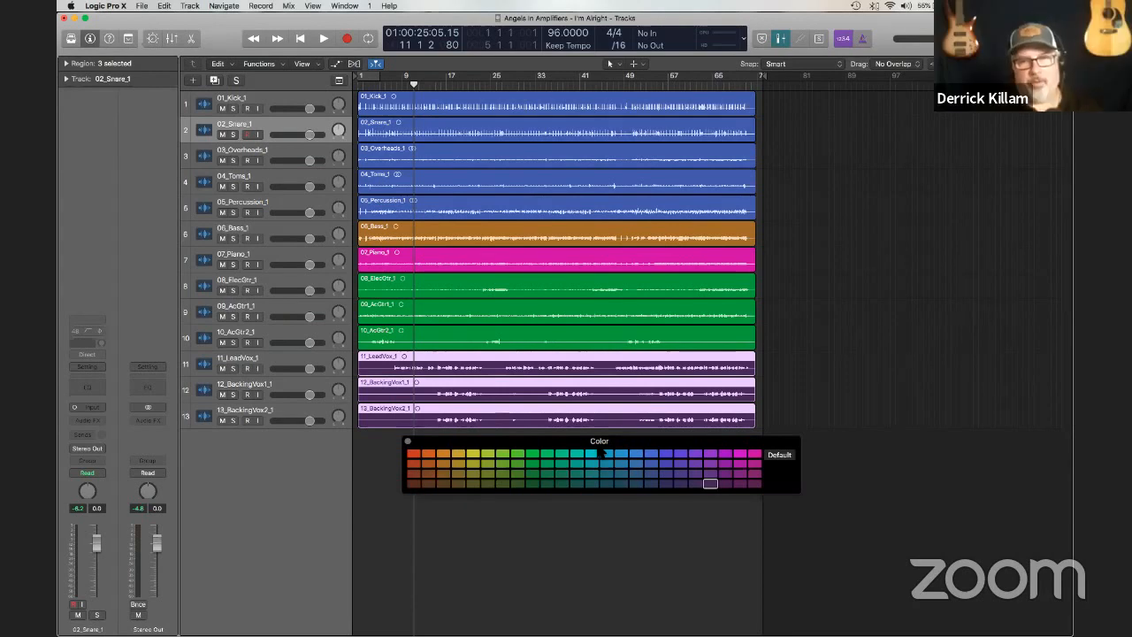
Hide and show the Color palette several times, and leave it closed.
key("alt+c")
key("alt+c")
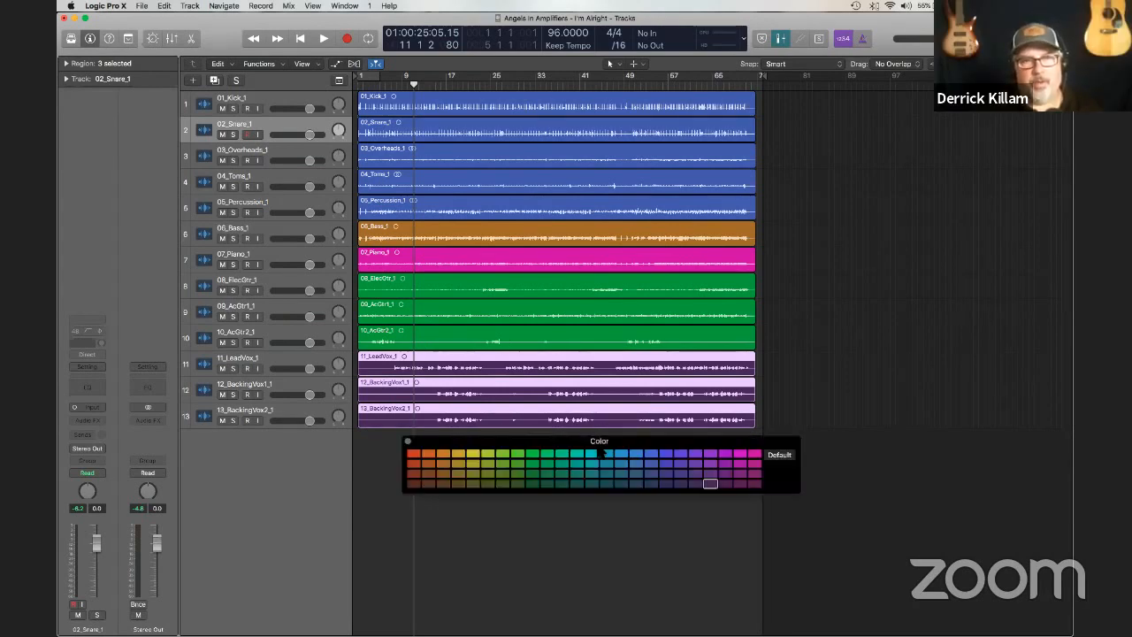
key("alt+c")
key("alt+c")
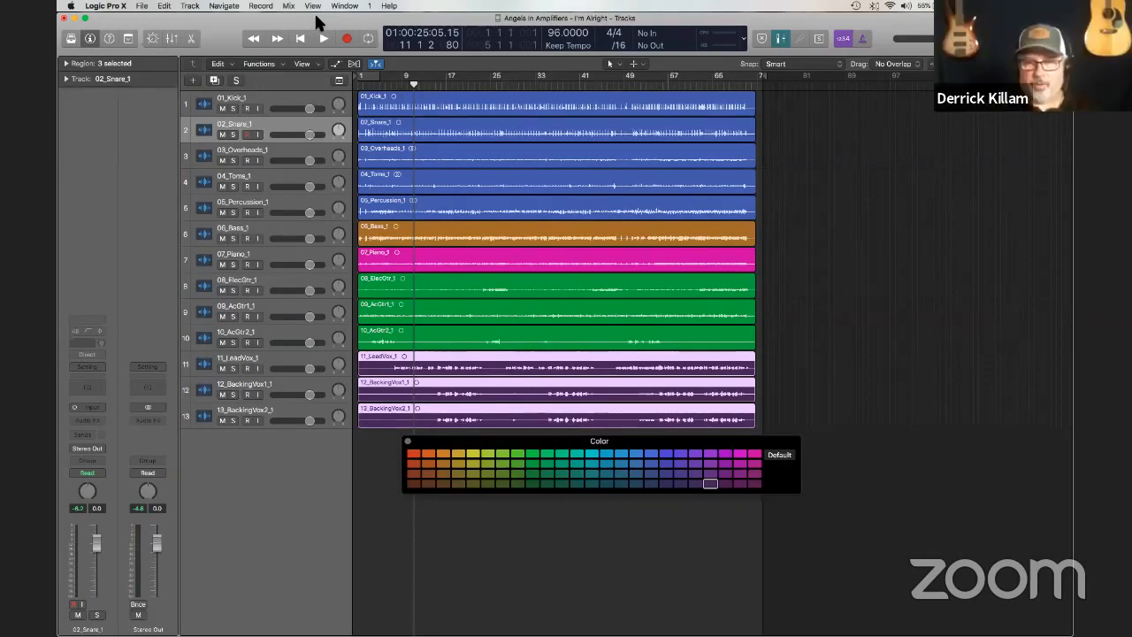
key("alt+c")
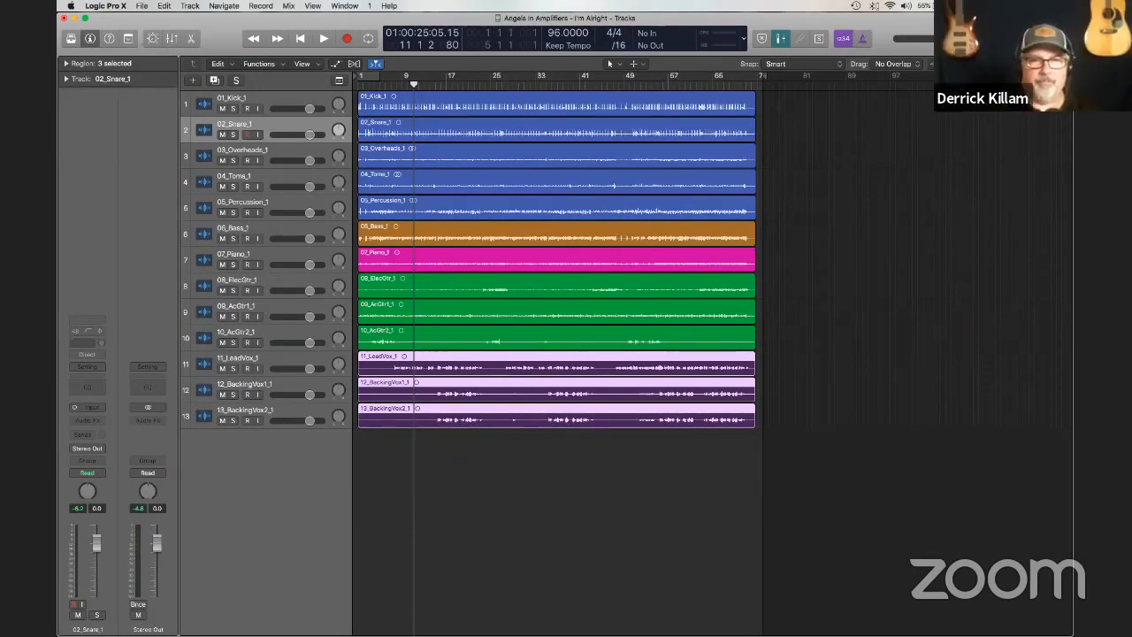
Open the Key Commands editor to view the assigned shortcuts, close it, and deselect all regions.
left_click(220, 7)
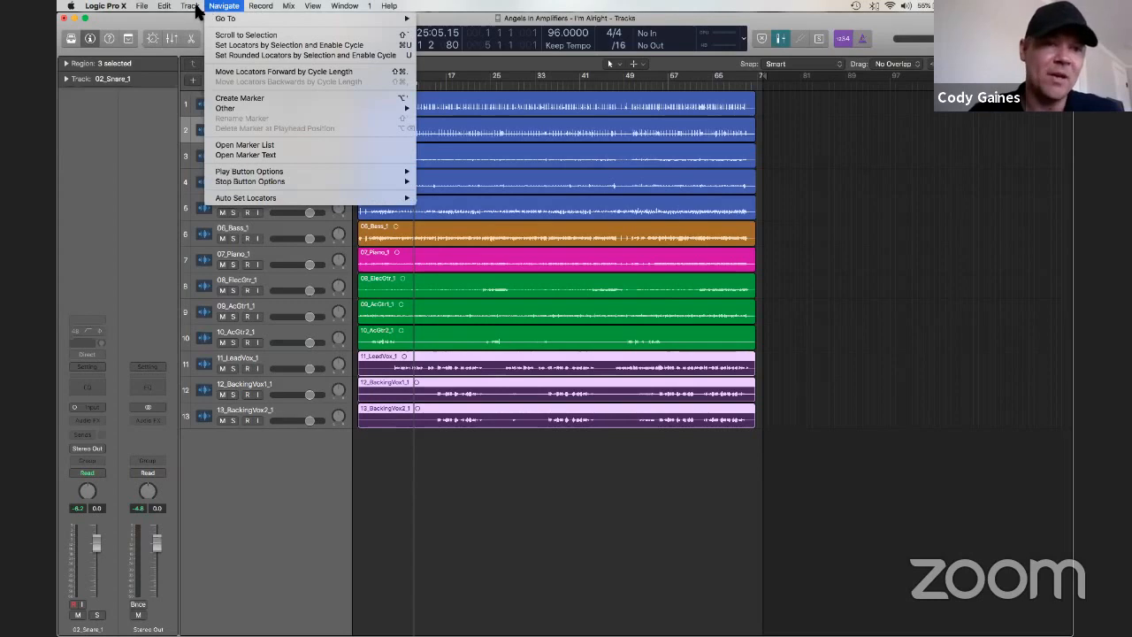
mouse_move(168, 7)
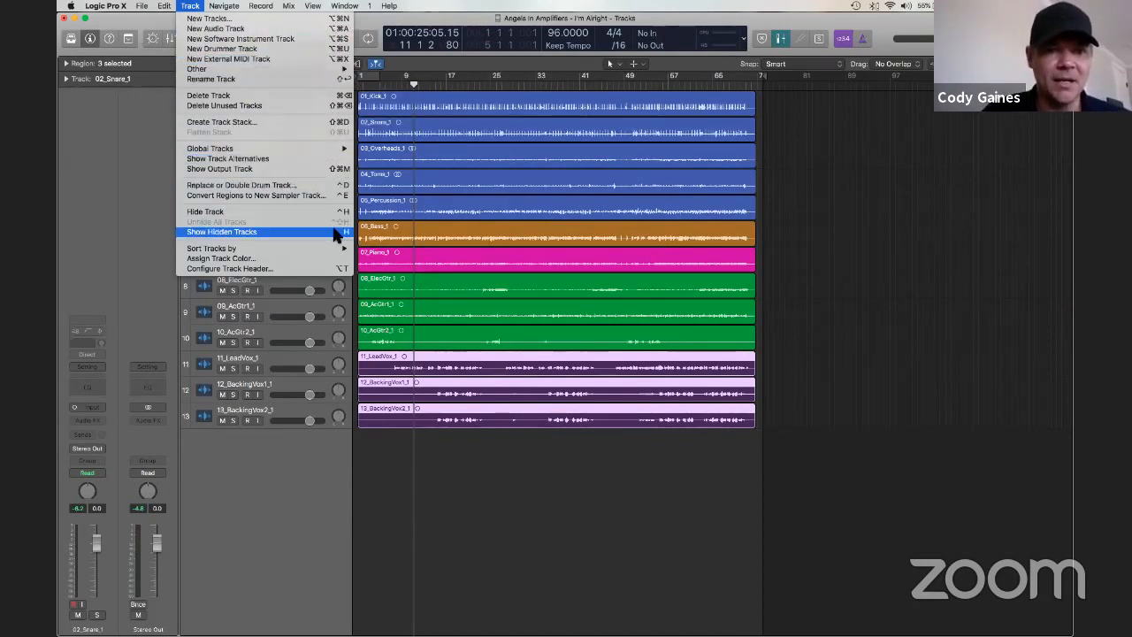
mouse_move(113, 7)
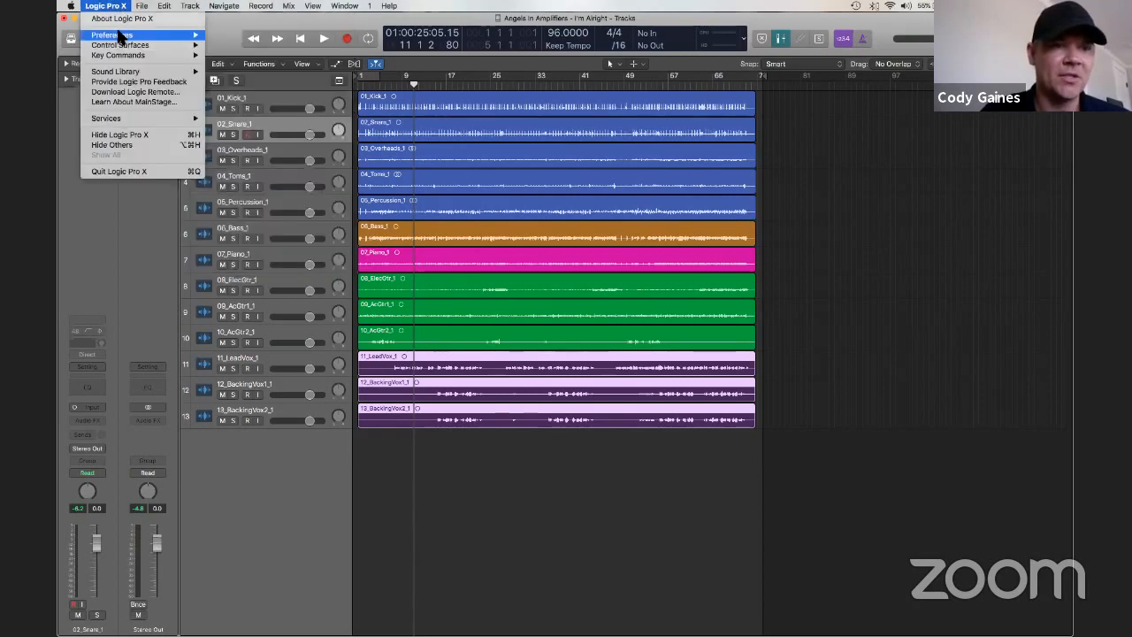
mouse_move(120, 35)
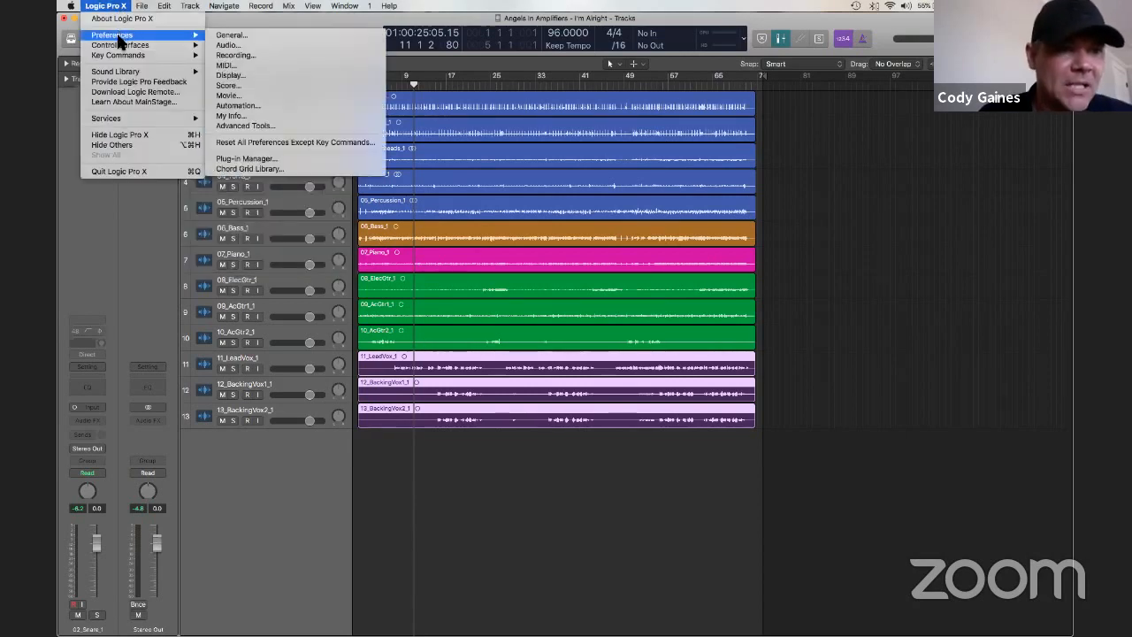
mouse_move(118, 56)
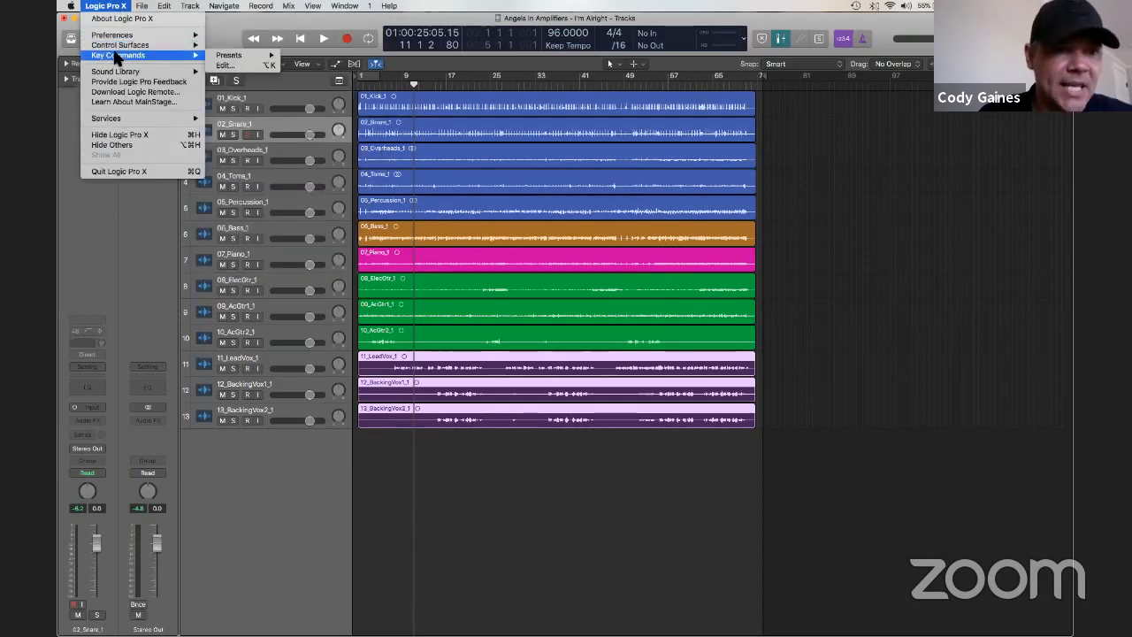
left_click(235, 66)
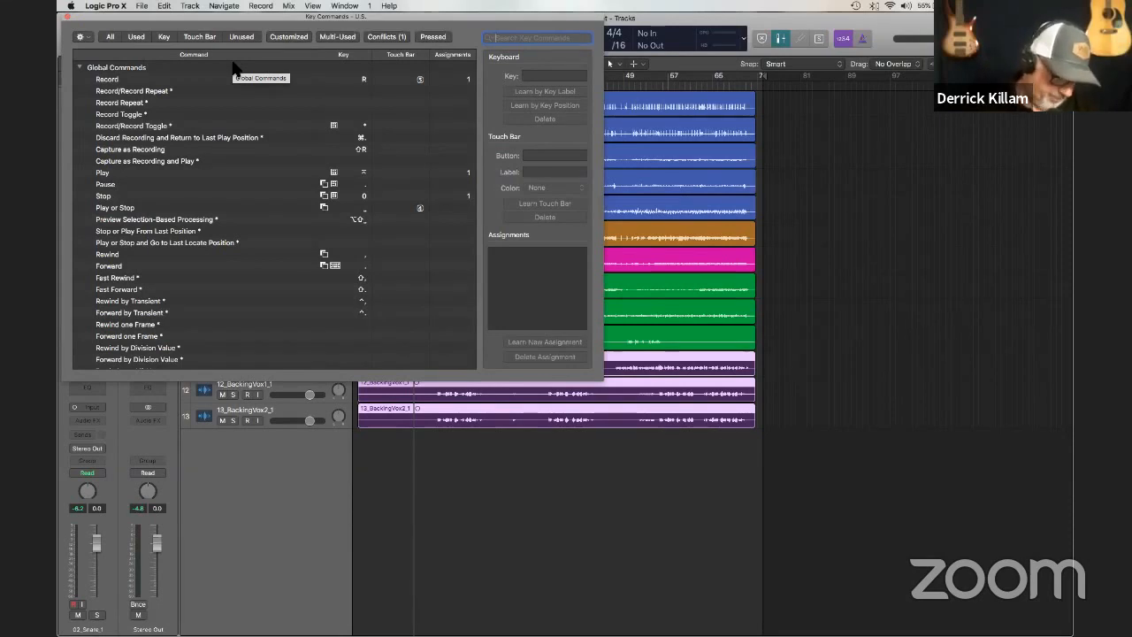
left_click(68, 17)
left_click(500, 457)
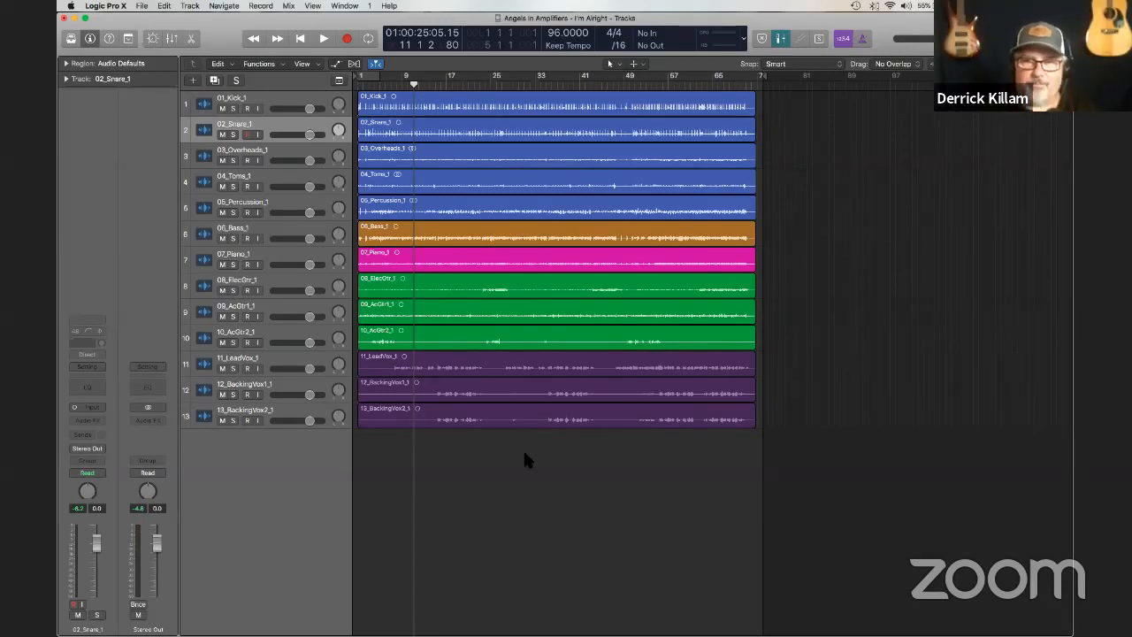
Open the recent project The Wess Meets West - 64 Bristol without closing the current one.
left_click(144, 6)
mouse_move(168, 50)
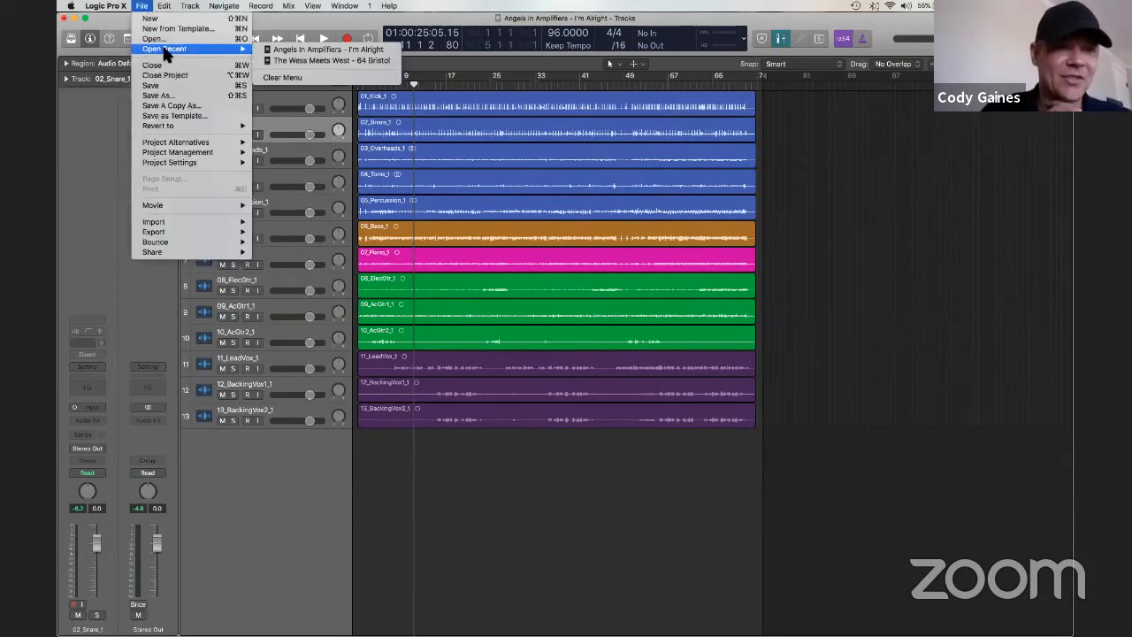
left_click(265, 60)
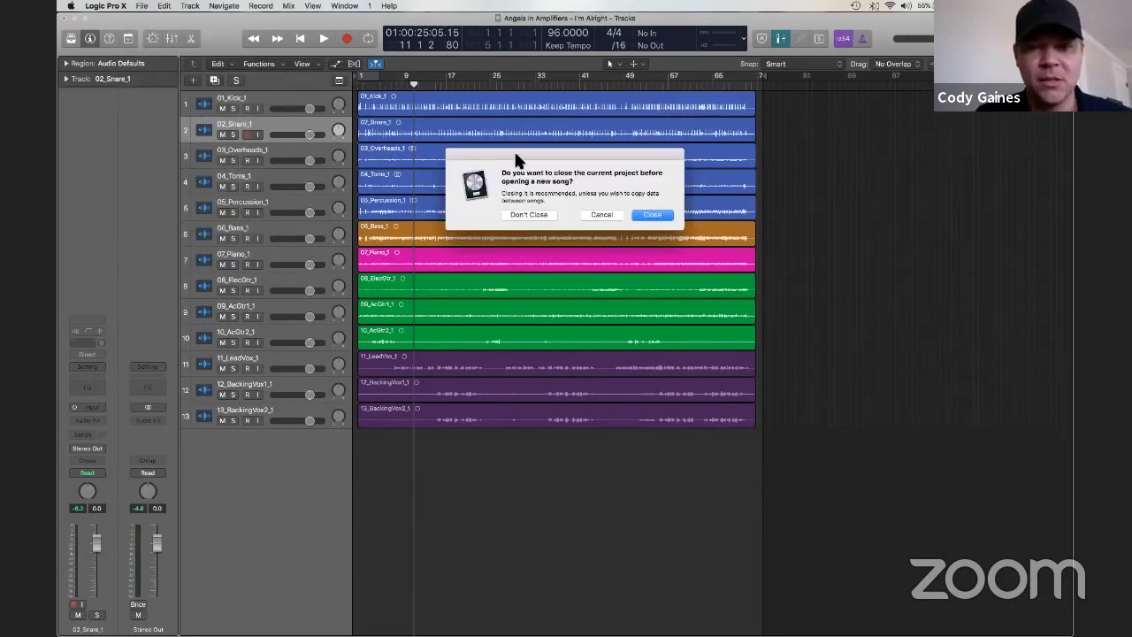
left_click(541, 215)
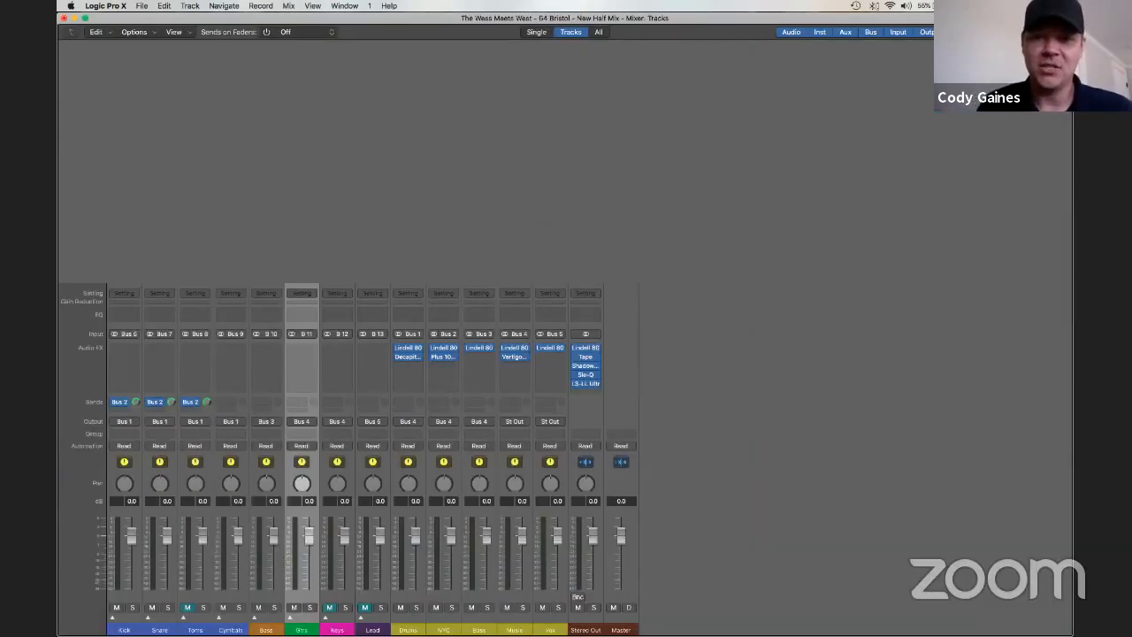
Switch to the Angels In Amplifiers - I'm Alright project and close it, saving its changes.
key("ctrl+Up")
left_click(349, 241)
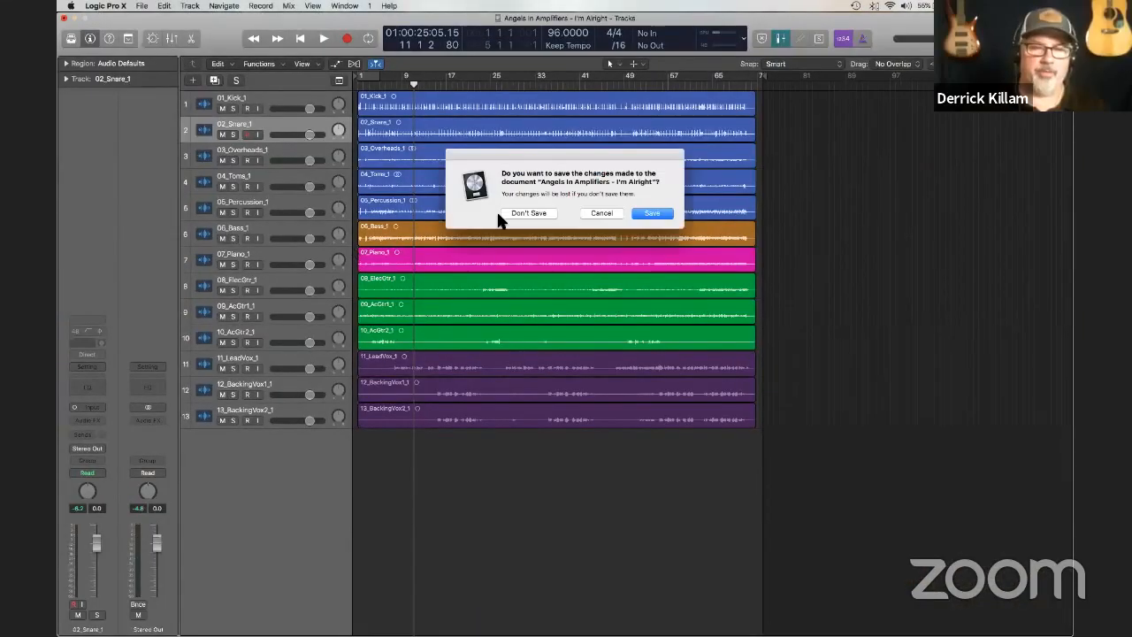
left_click(647, 215)
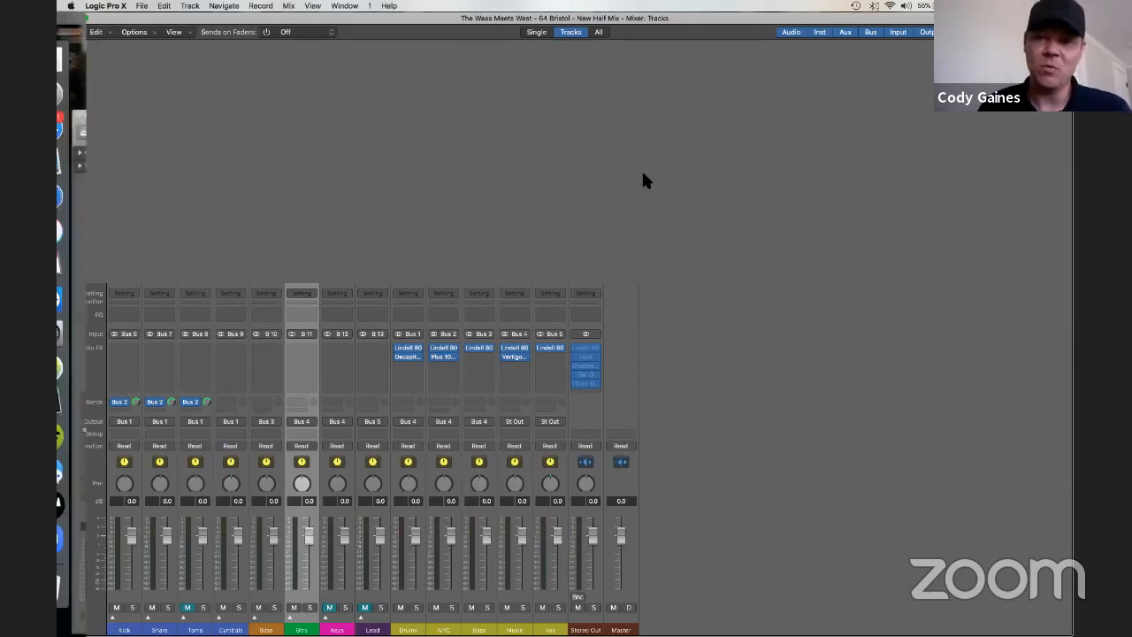
Switch between the 64 Bristol project's Mixer and Tracks windows, and bring the Tracks window to the front.
key("ctrl+Up")
left_click(501, 402)
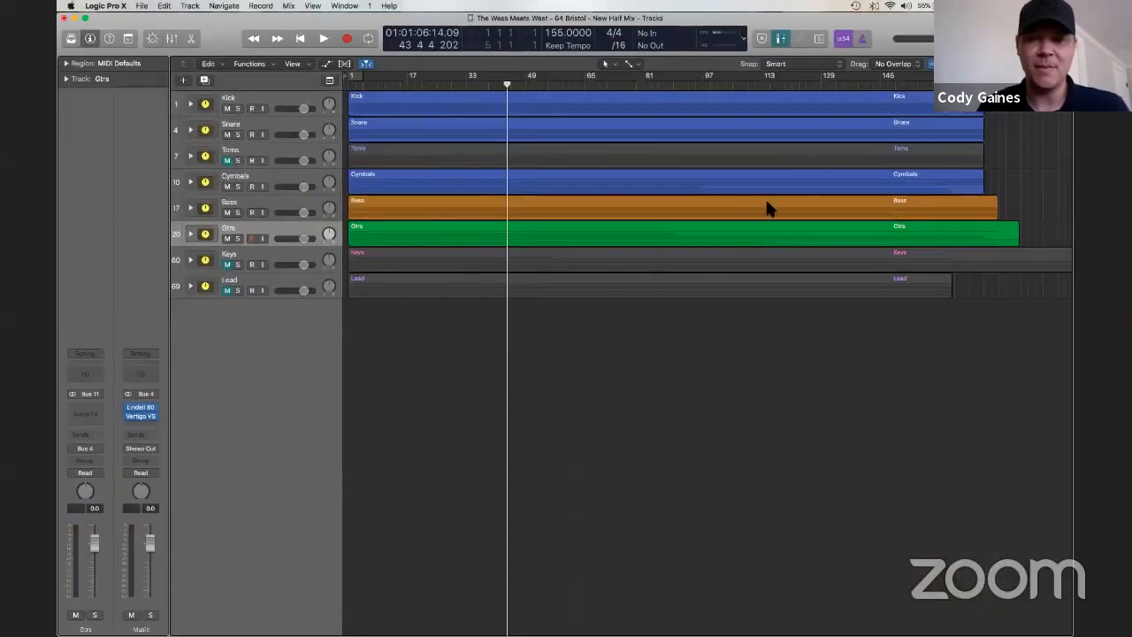
key("ctrl+Up")
left_click(526, 365)
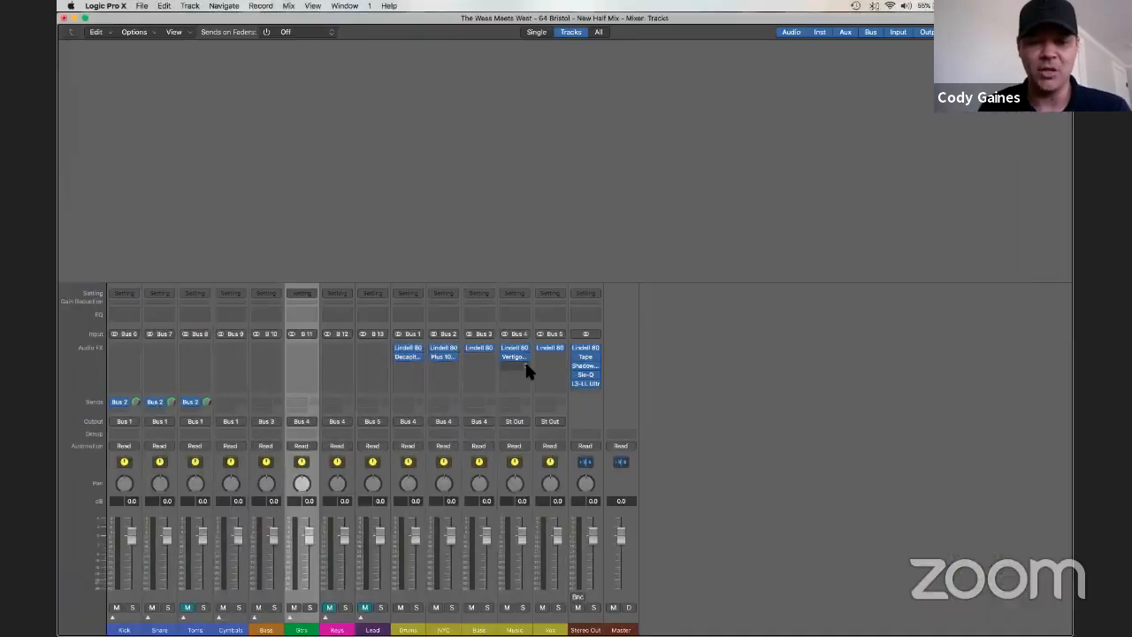
key("ctrl+Up")
left_click(758, 181)
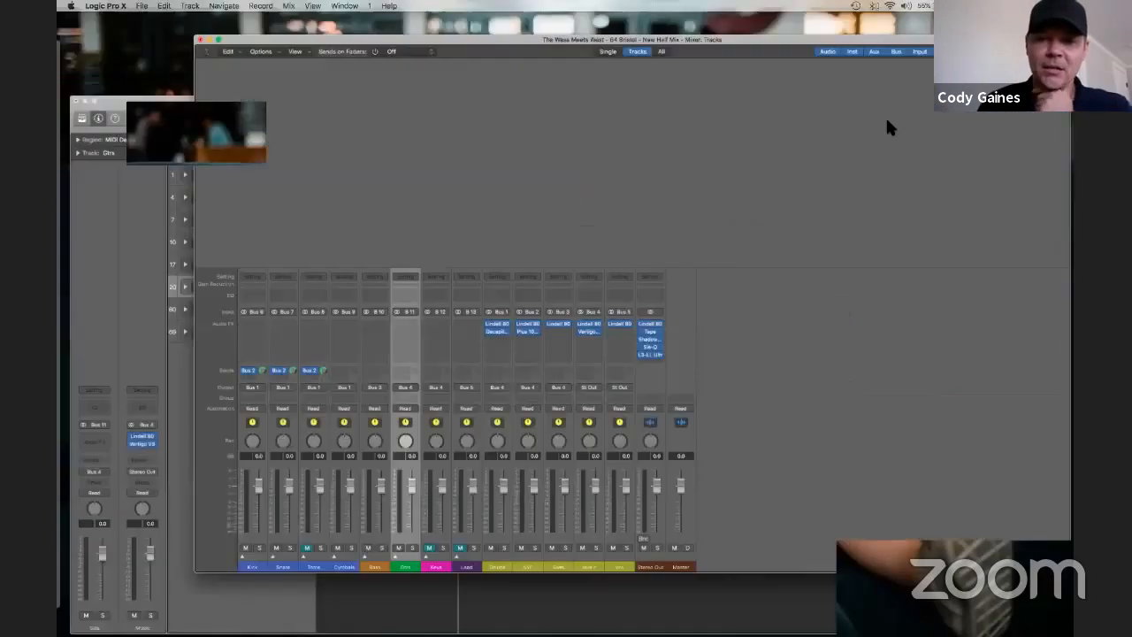
key("ctrl+Up")
key("ctrl+Up")
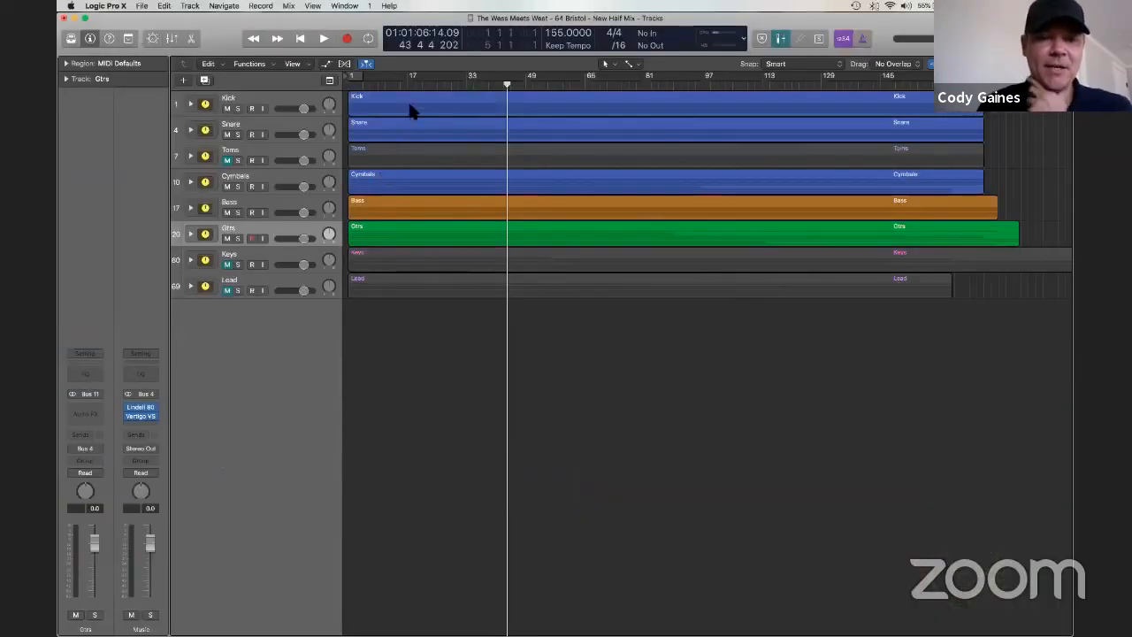
Expand the Cymbals, Toms, Snare and Kick track stacks to show their individual tracks.
left_click(191, 180)
left_click(190, 156)
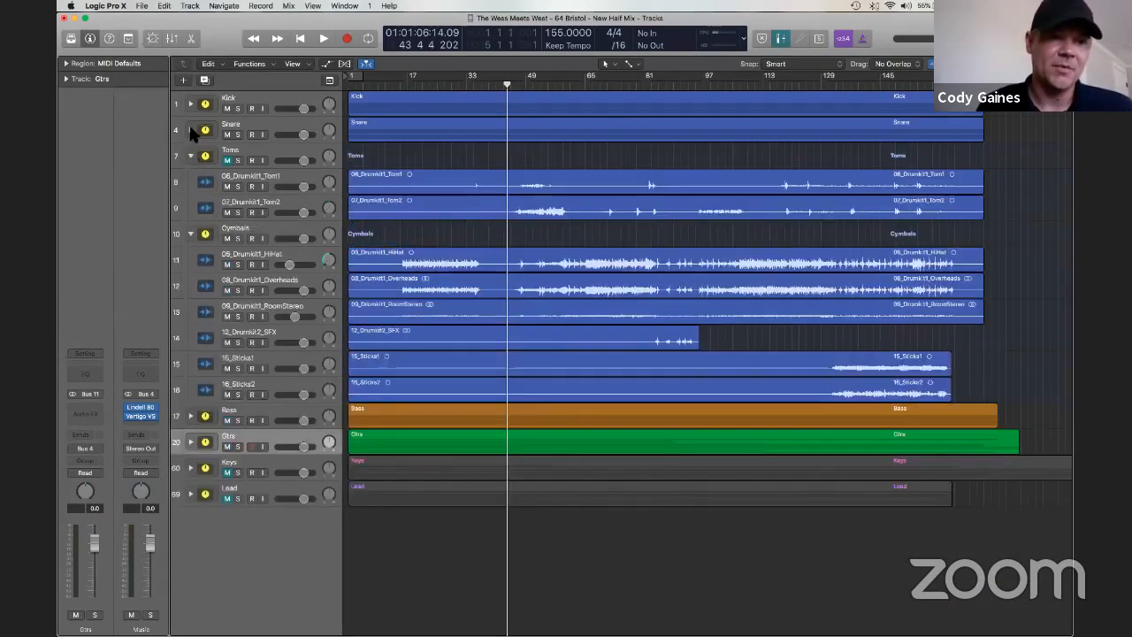
left_click(190, 129)
left_click(190, 103)
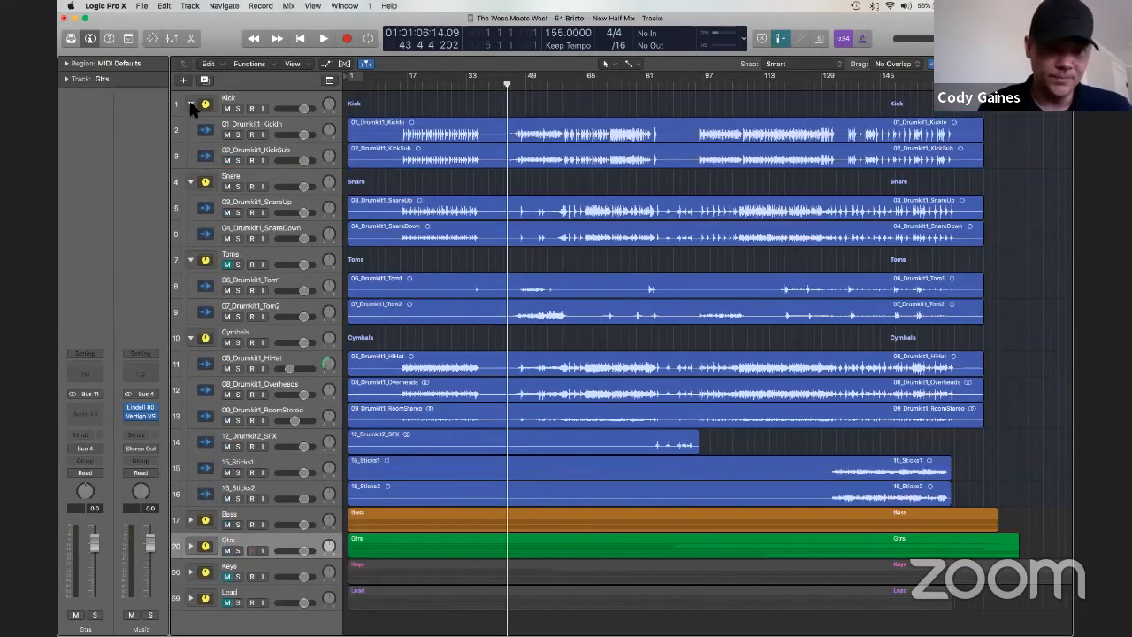
Move the 01_Drumkit1_KickIn and 02_Drumkit1_KickSub tracks out of the Kick stack to above it.
left_click(268, 130)
left_click(272, 158, "shift")
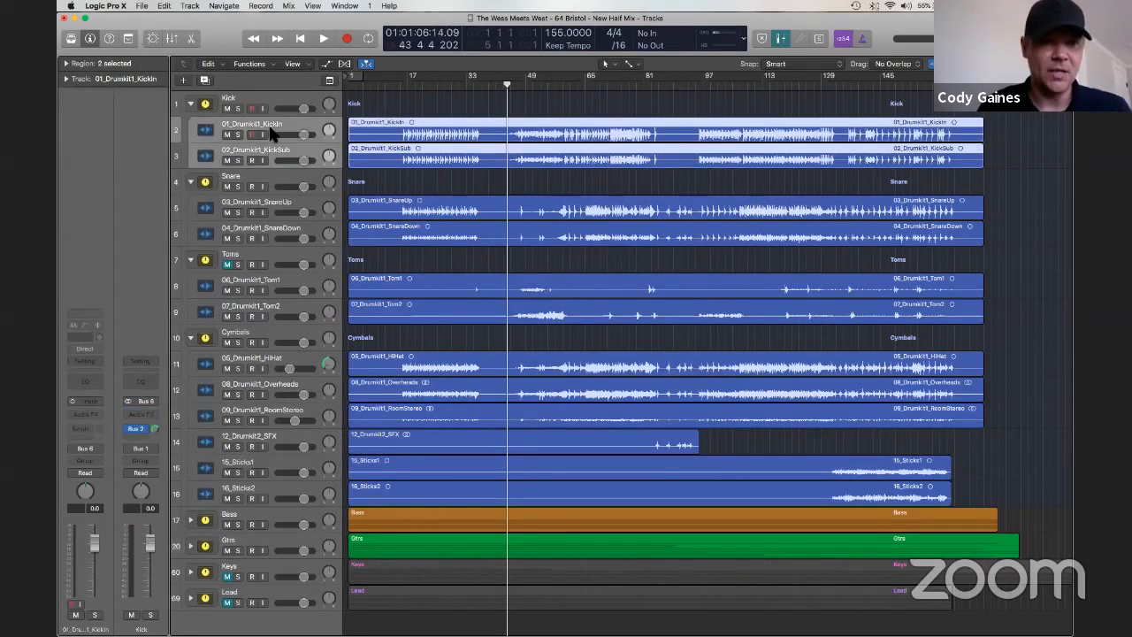
left_click_drag(275, 132, 277, 102)
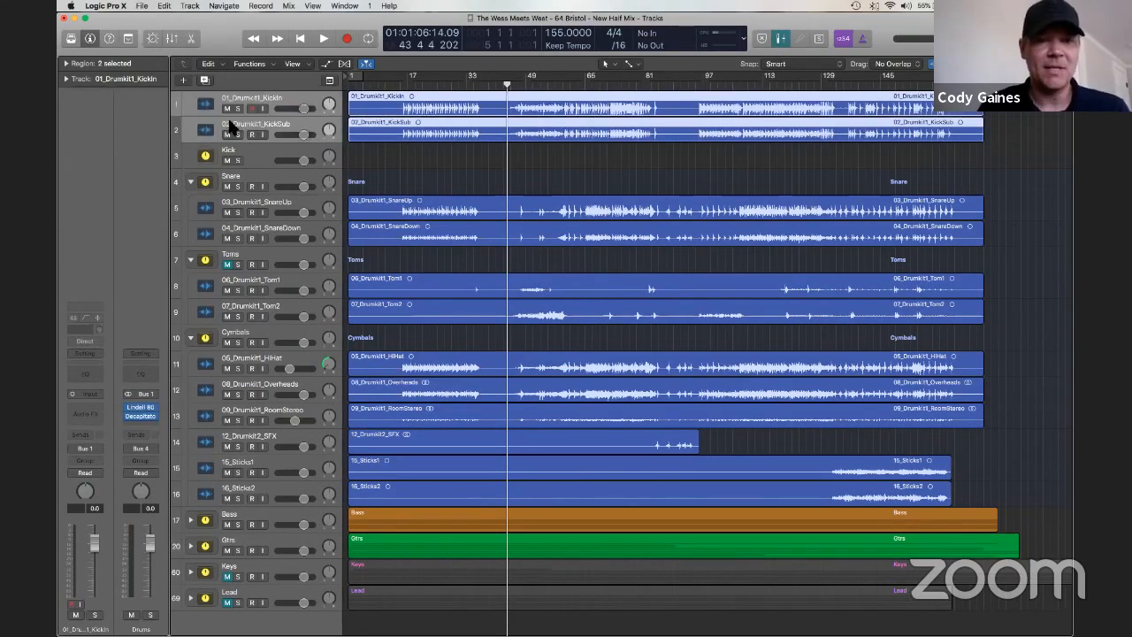
Group the 01_Drumkit1_KickIn and 02_Drumkit1_KickSub tracks in the Kick summing stack.
left_click(374, 165)
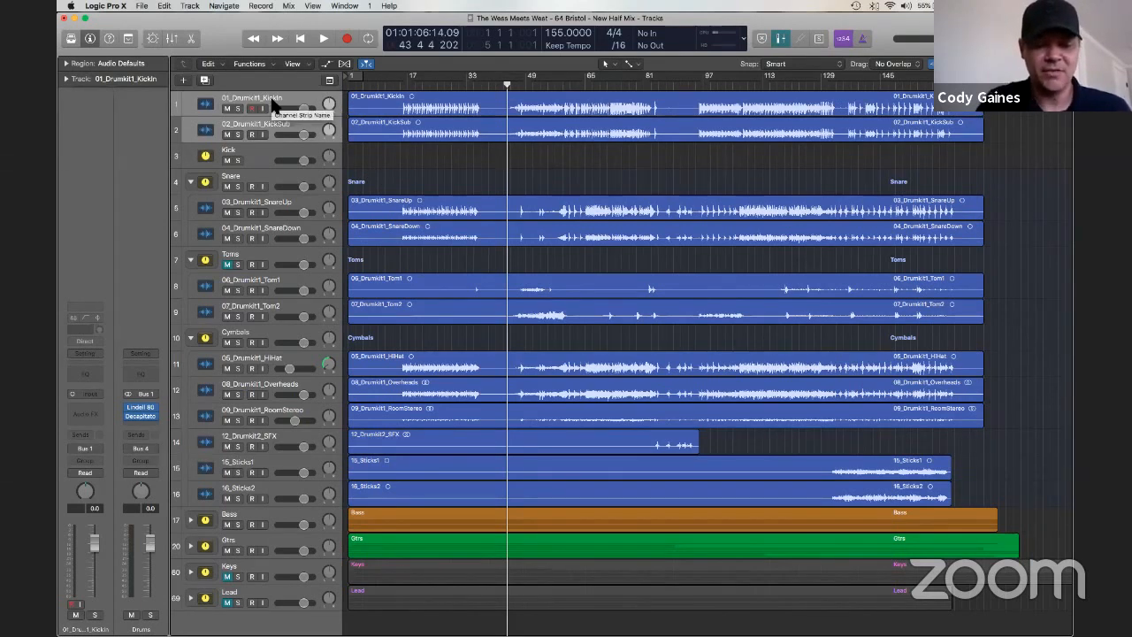
key("shift+super+d")
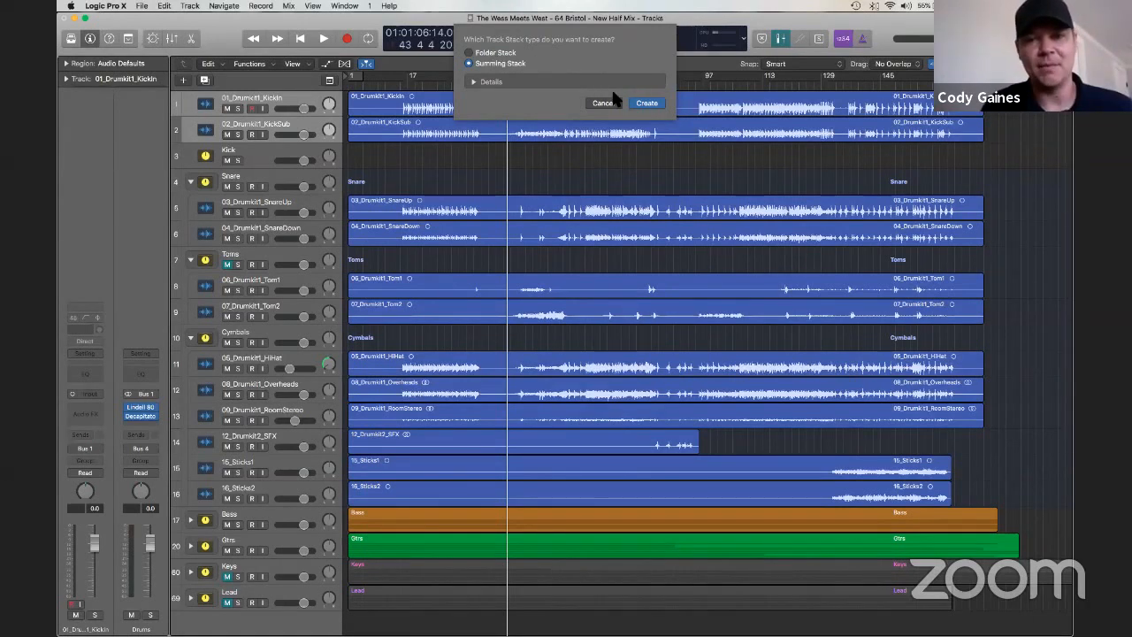
key("Return")
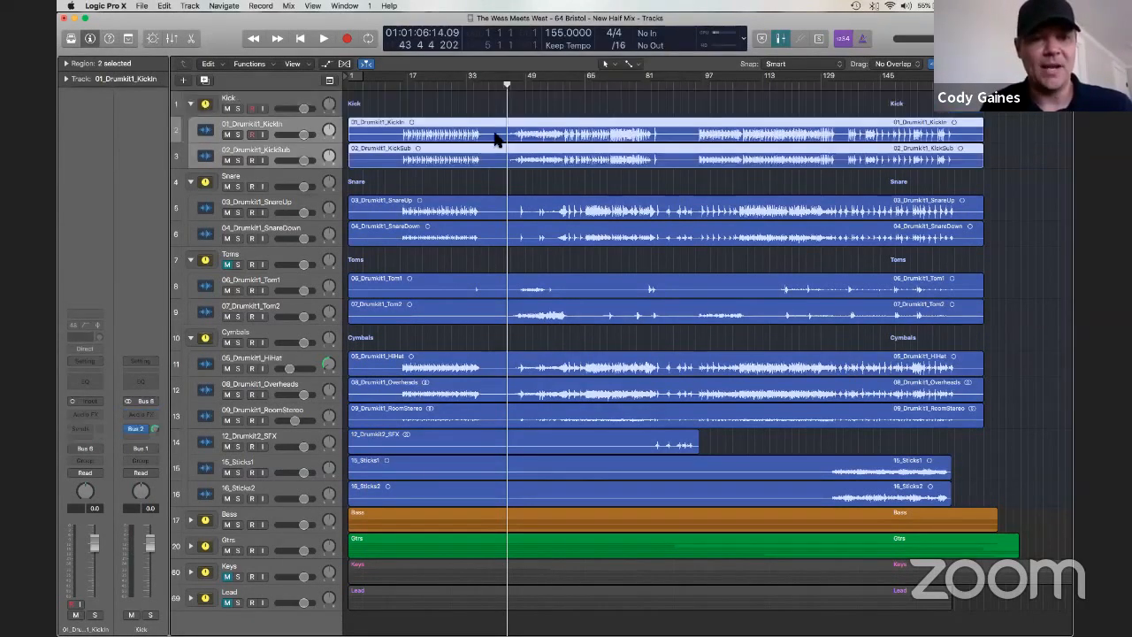
Collapse the Kick, Cymbals, Toms and Snare track stacks to show only their main tracks.
left_click(191, 103)
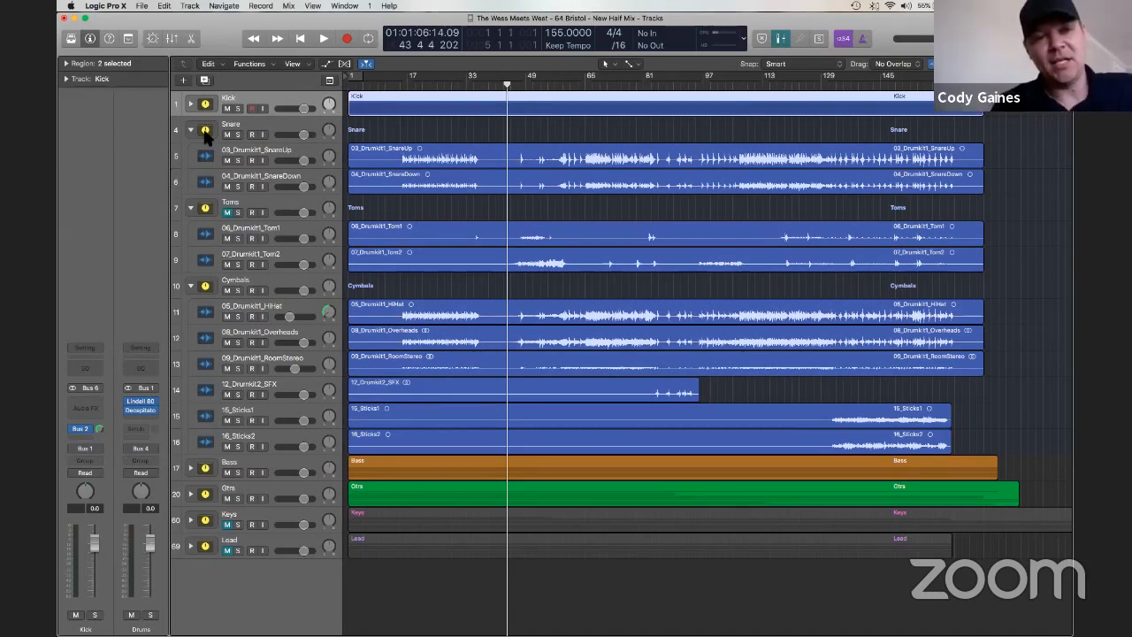
left_click(191, 287)
left_click(189, 207)
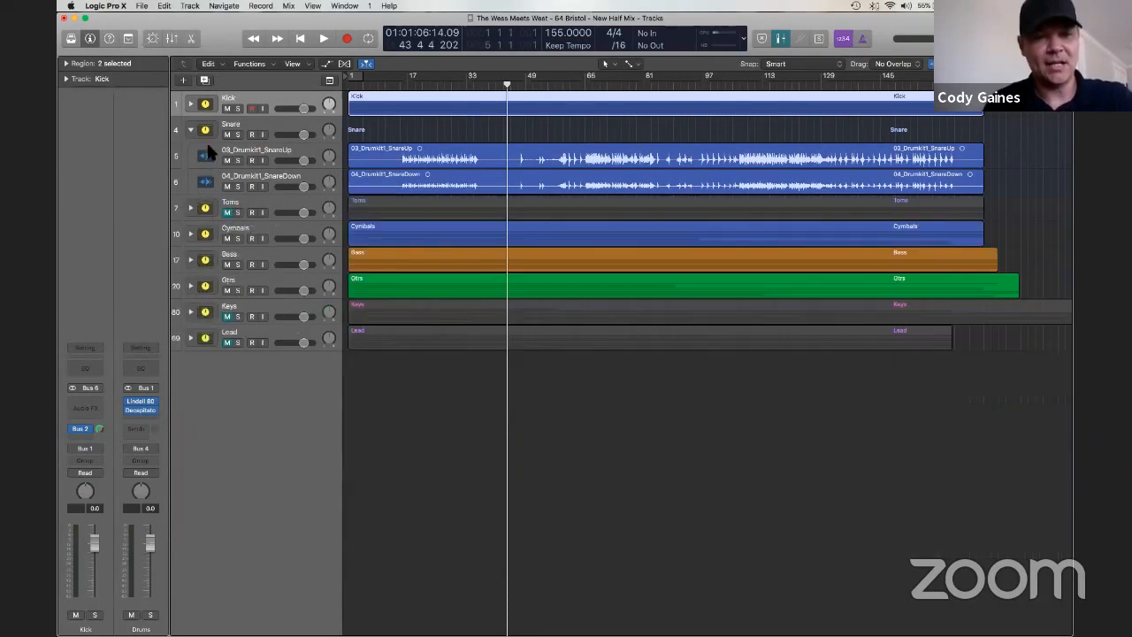
left_click(190, 130)
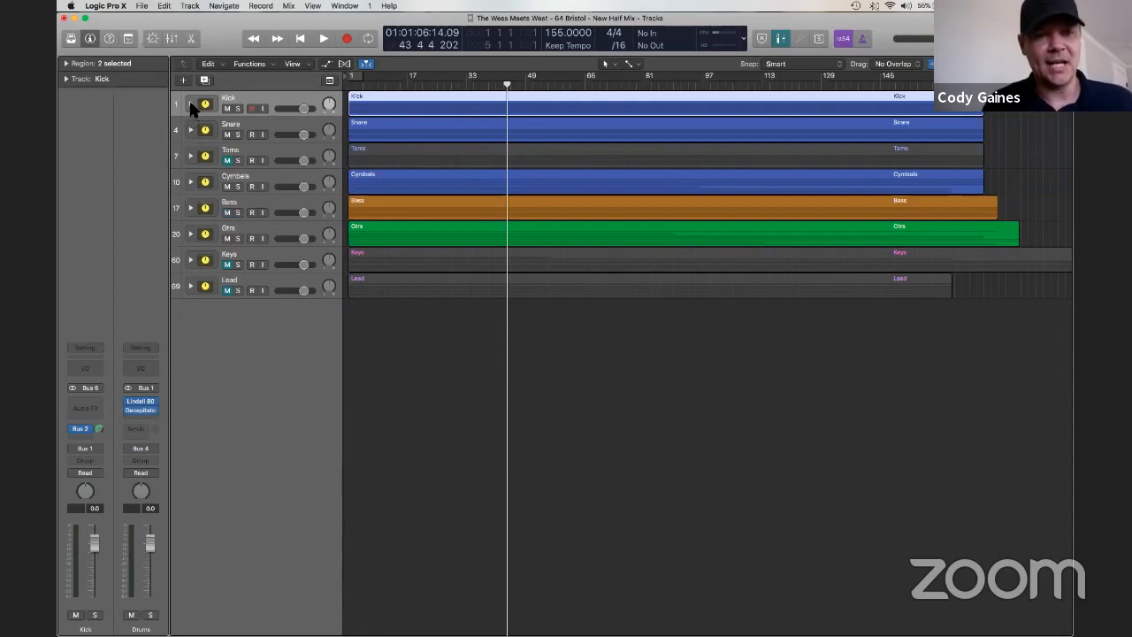
Bring the Mixer window to the front and select the Kick, Snare, Toms and Cymbals channel strips.
key("ctrl+Up")
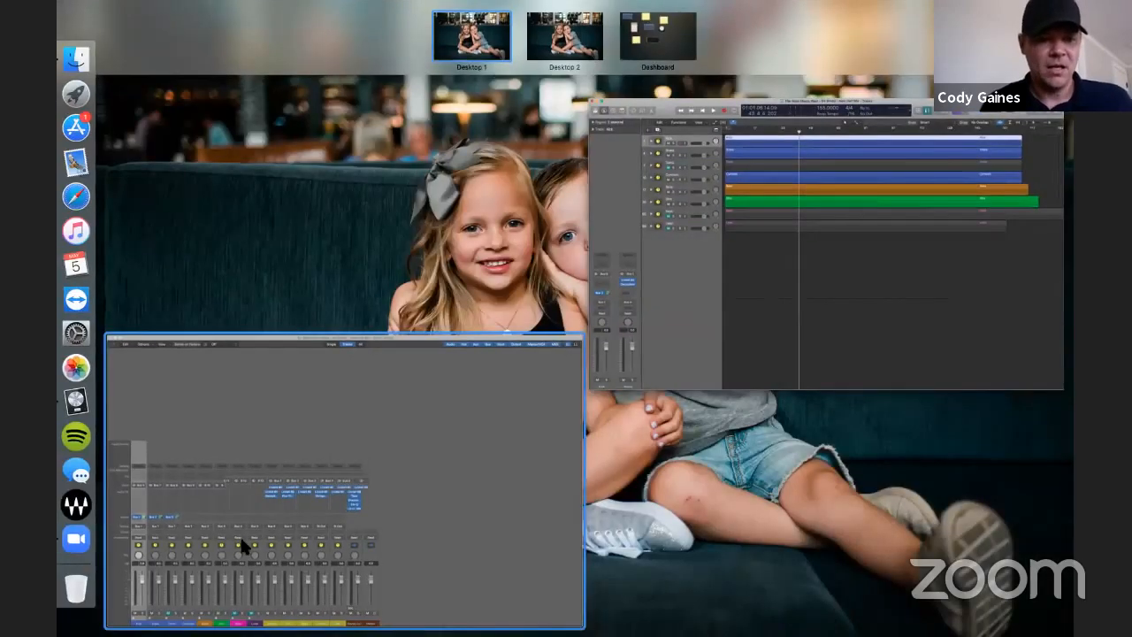
left_click(240, 543)
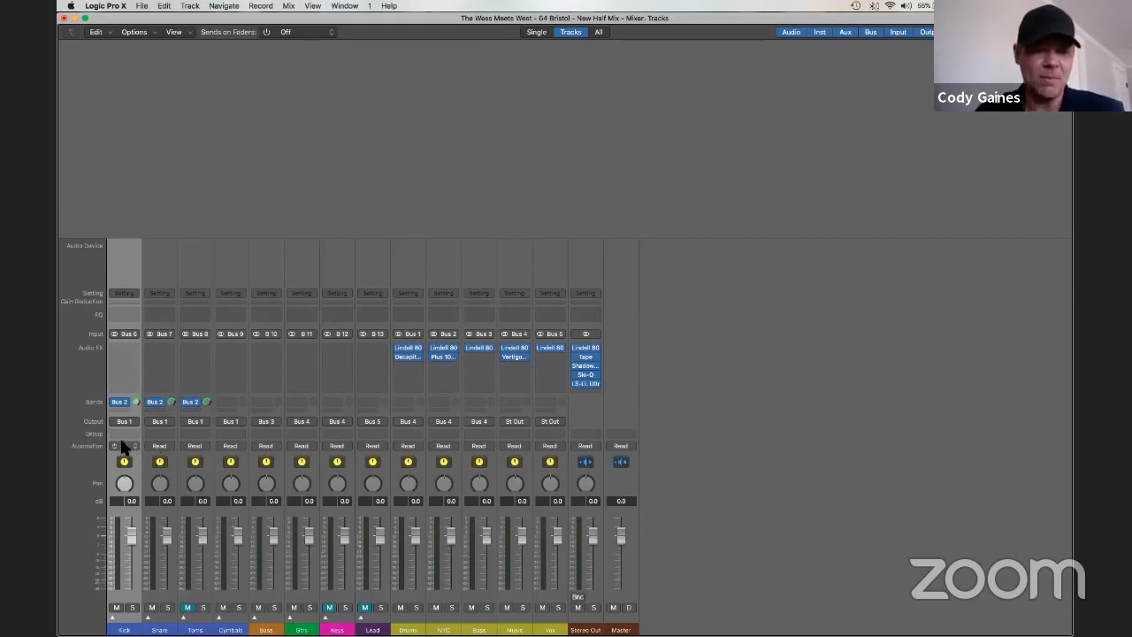
left_click_drag(137, 462, 244, 463)
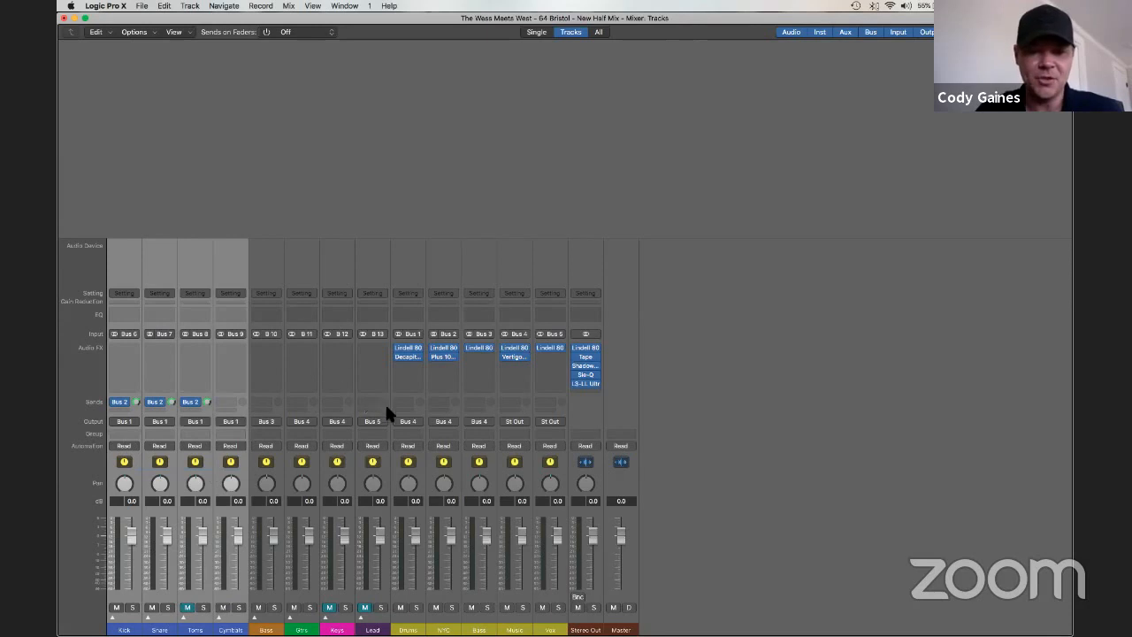
View the Lindell 80 Channel plug-in on the Drums bus channel strip and close its window.
left_click(418, 461)
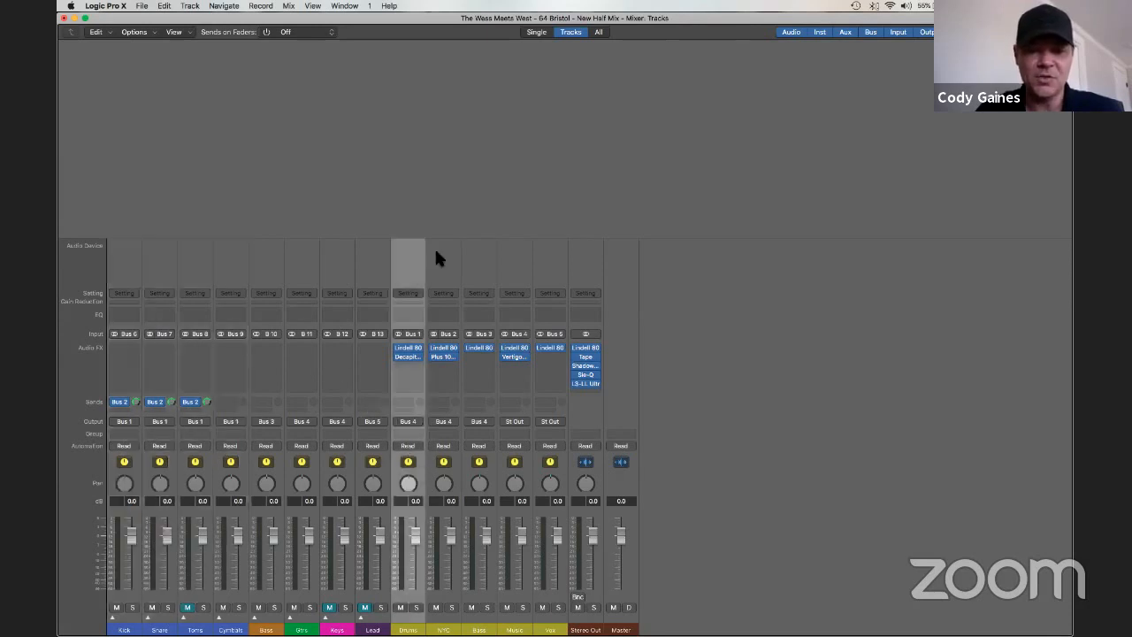
left_click(411, 354)
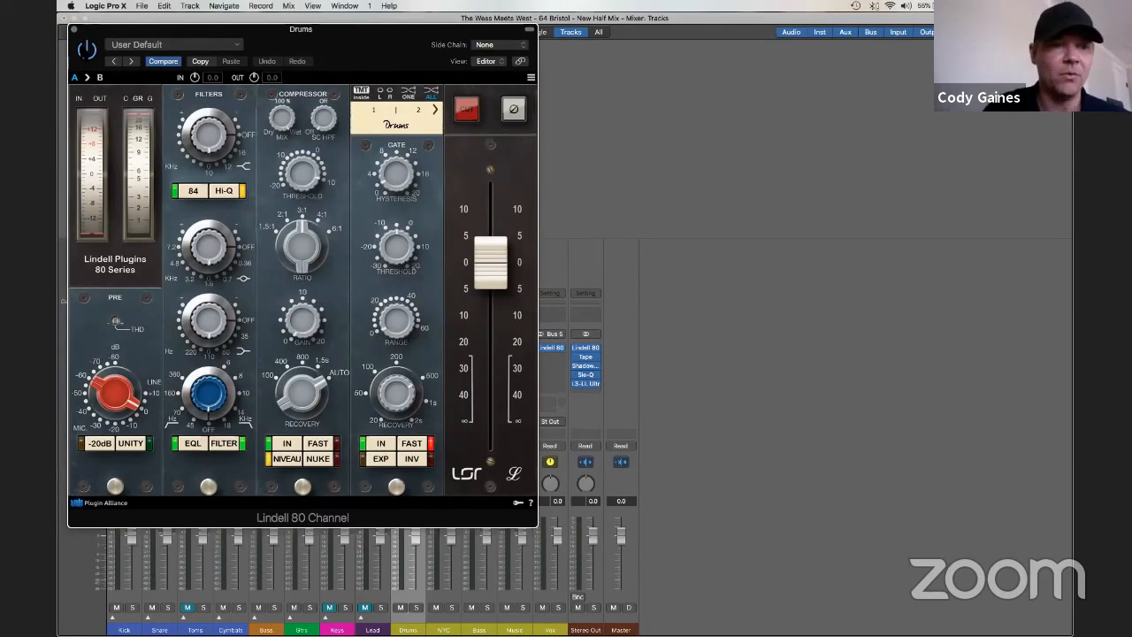
left_click(74, 30)
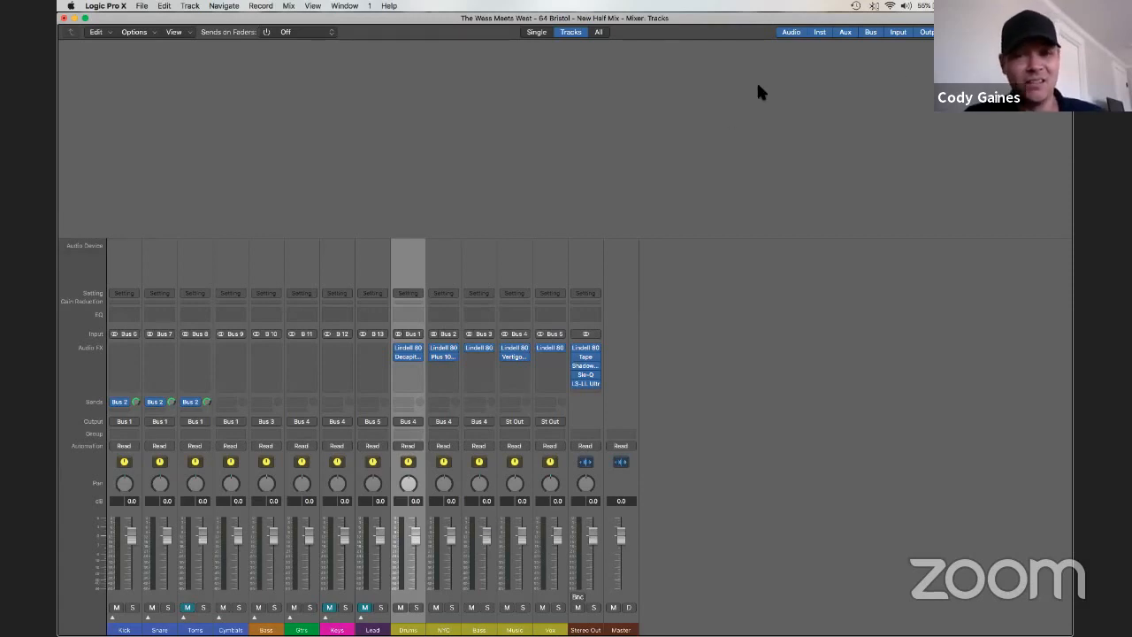
Expand the Kick stack in the Tracks window and view the plug-in choices for the 01_Drumkit1_KickIn track.
key("ctrl+Up")
left_click(460, 384)
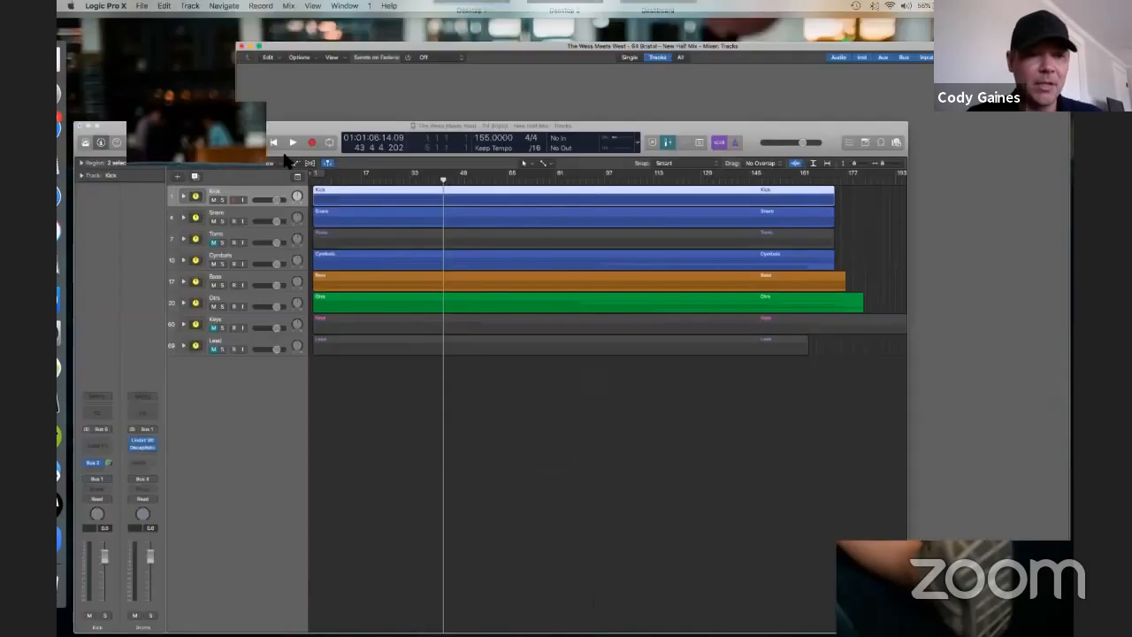
left_click(191, 104)
left_click(265, 131)
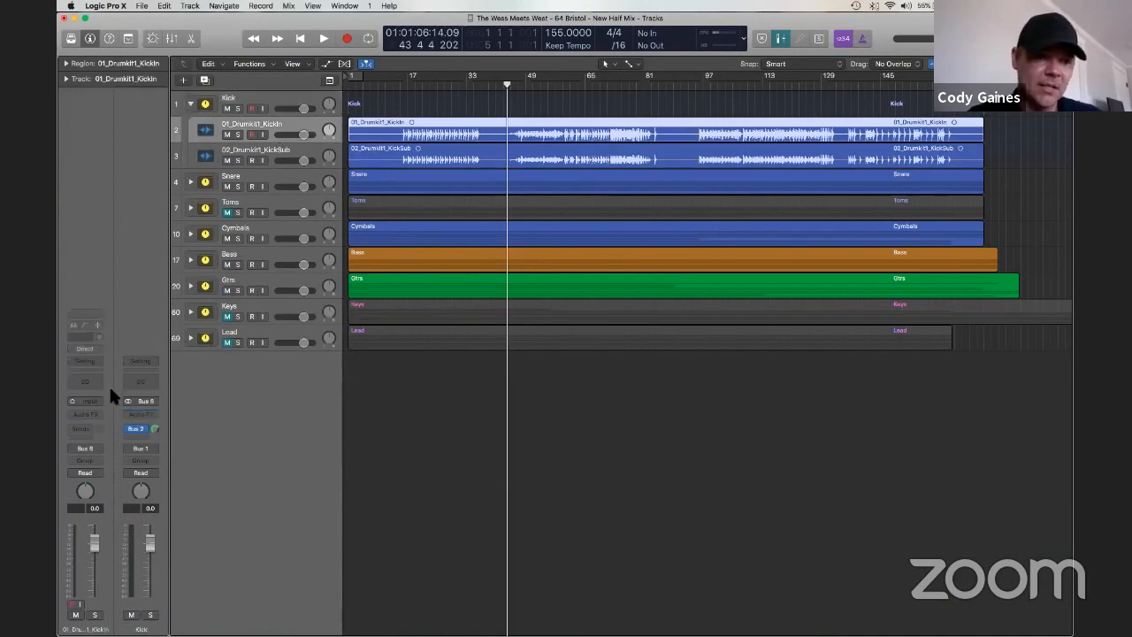
left_click(94, 413)
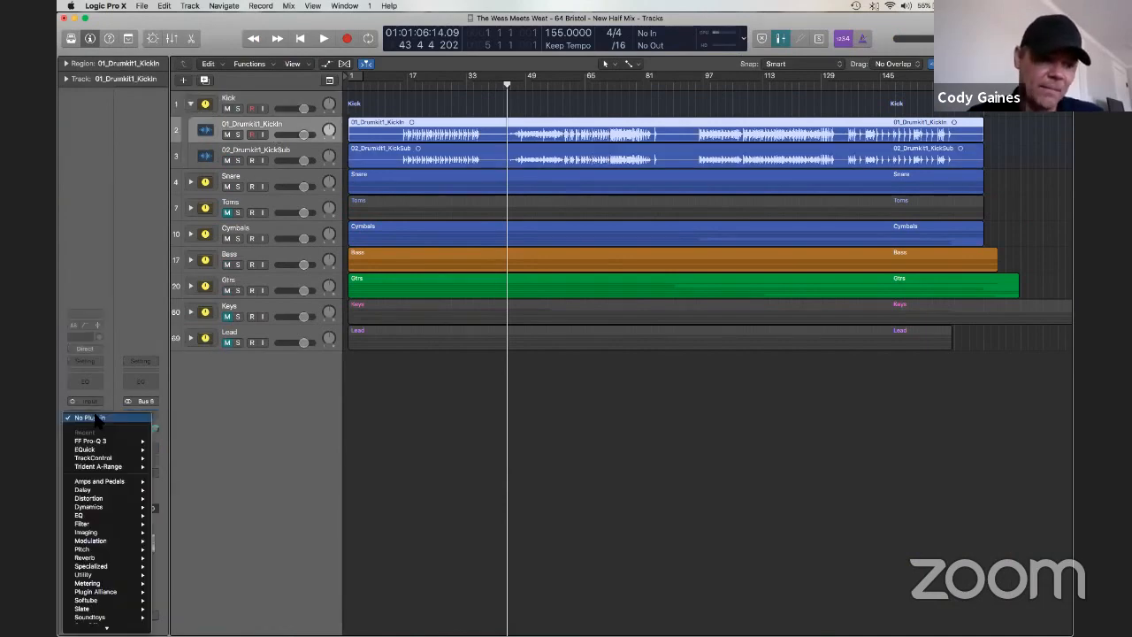
left_click(211, 417)
Insert a Channel EQ in the first effect slot of the 01_Drumkit1_KickIn channel strip in the Mixer.
key("ctrl+Up")
left_click(442, 404)
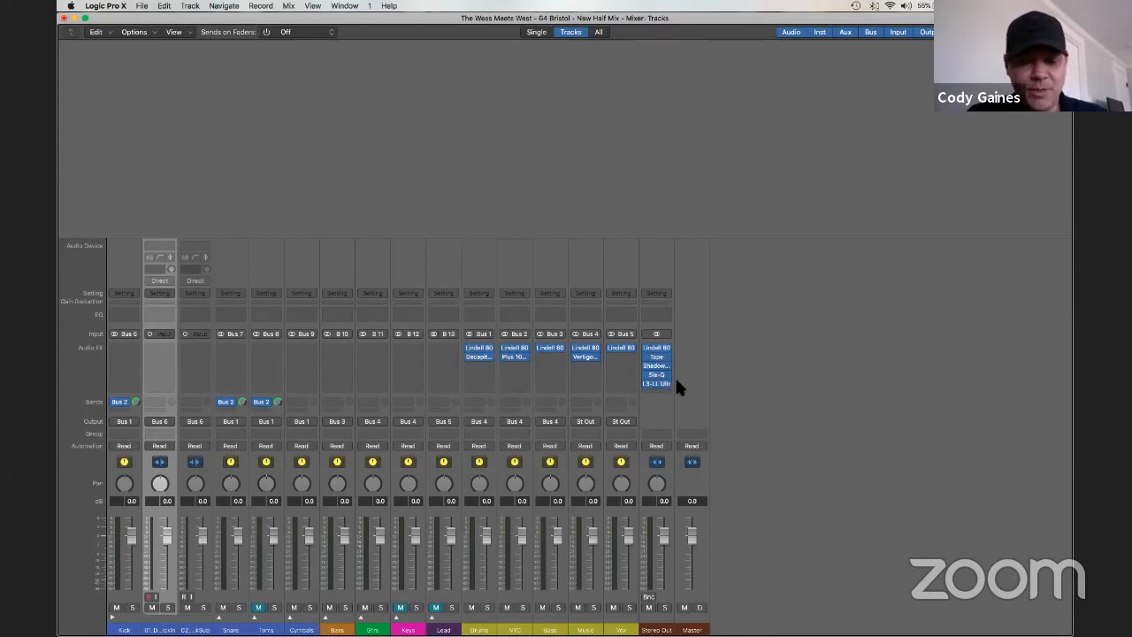
left_click(169, 350)
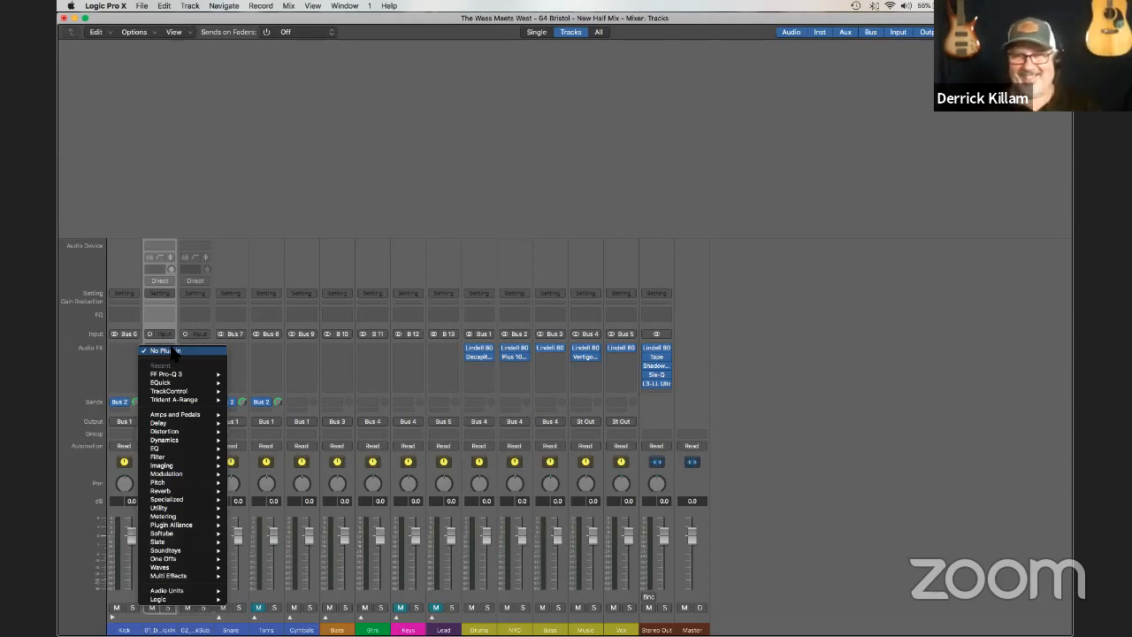
left_click(154, 212)
left_click(170, 353)
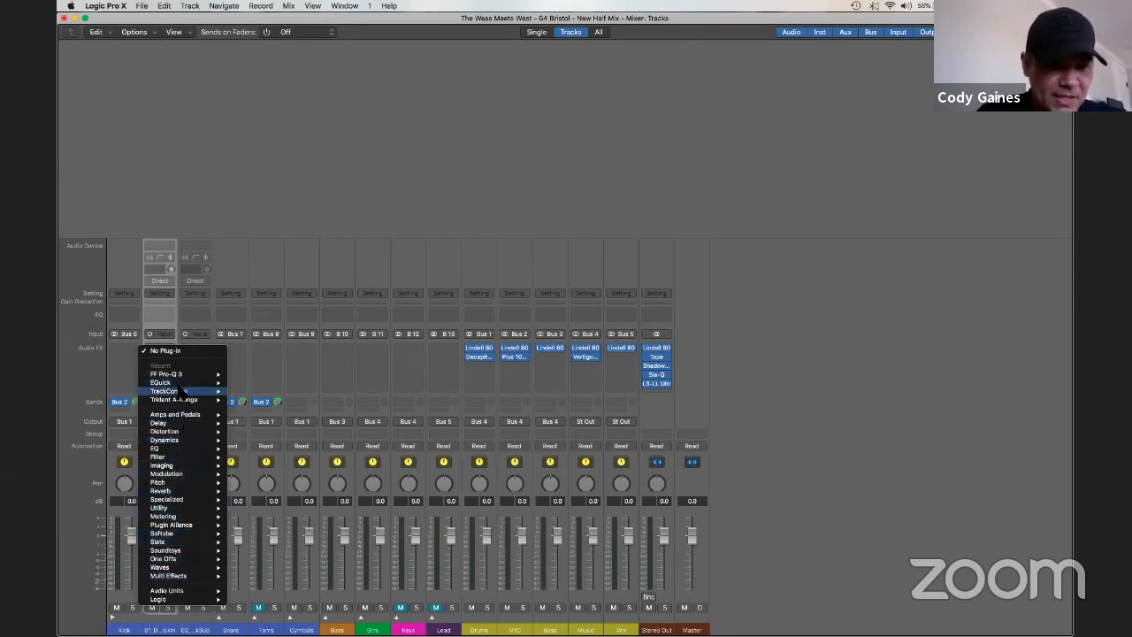
mouse_move(177, 413)
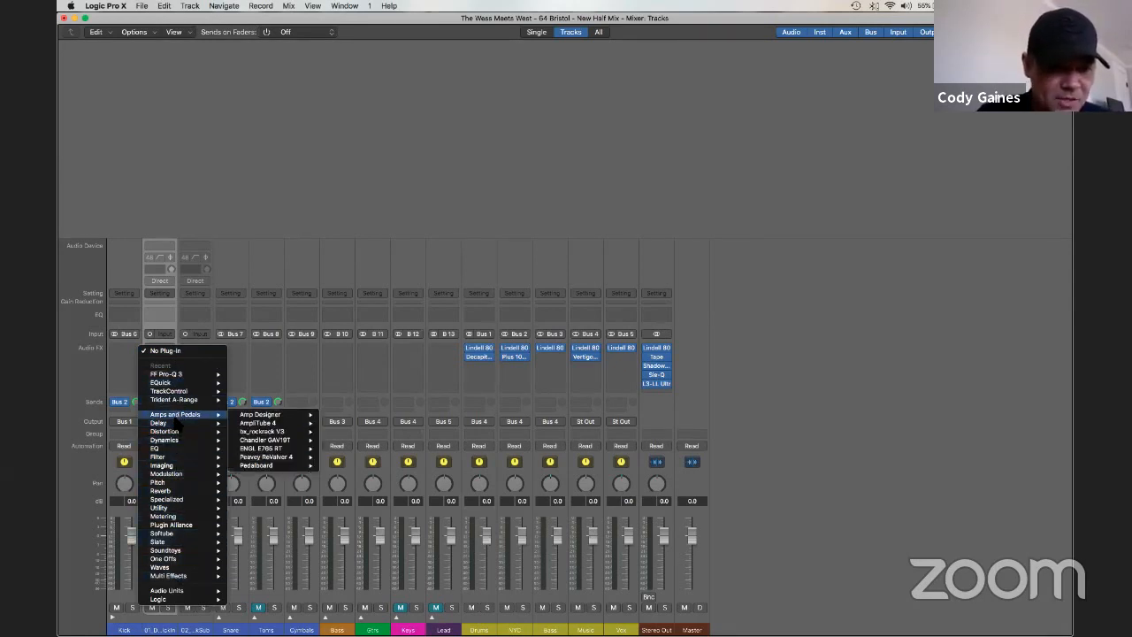
mouse_move(175, 441)
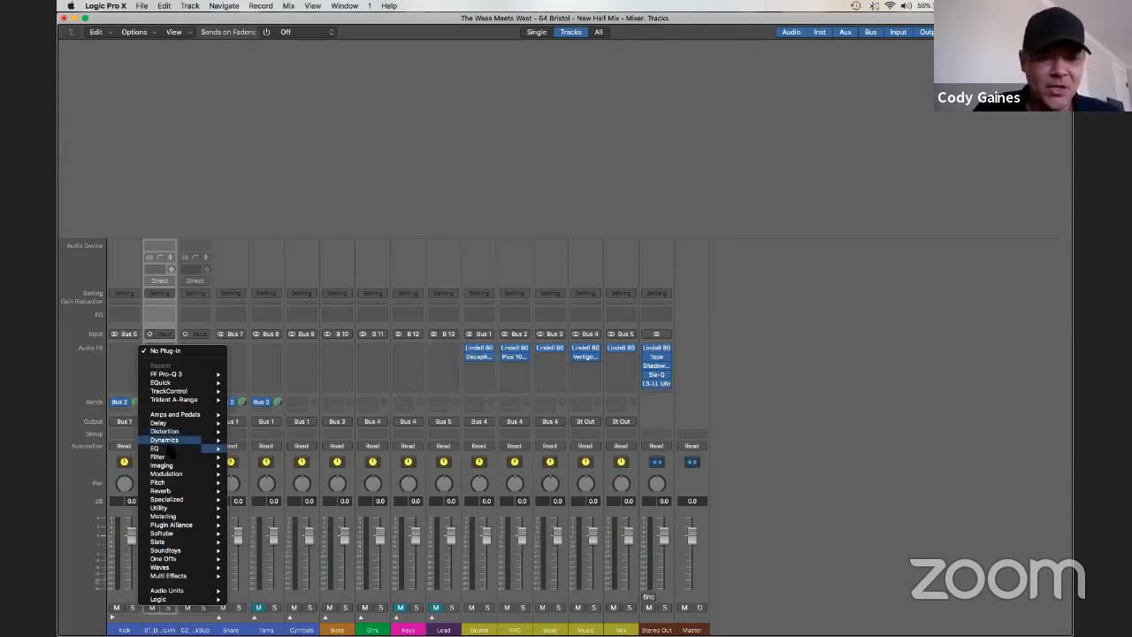
left_click(251, 457)
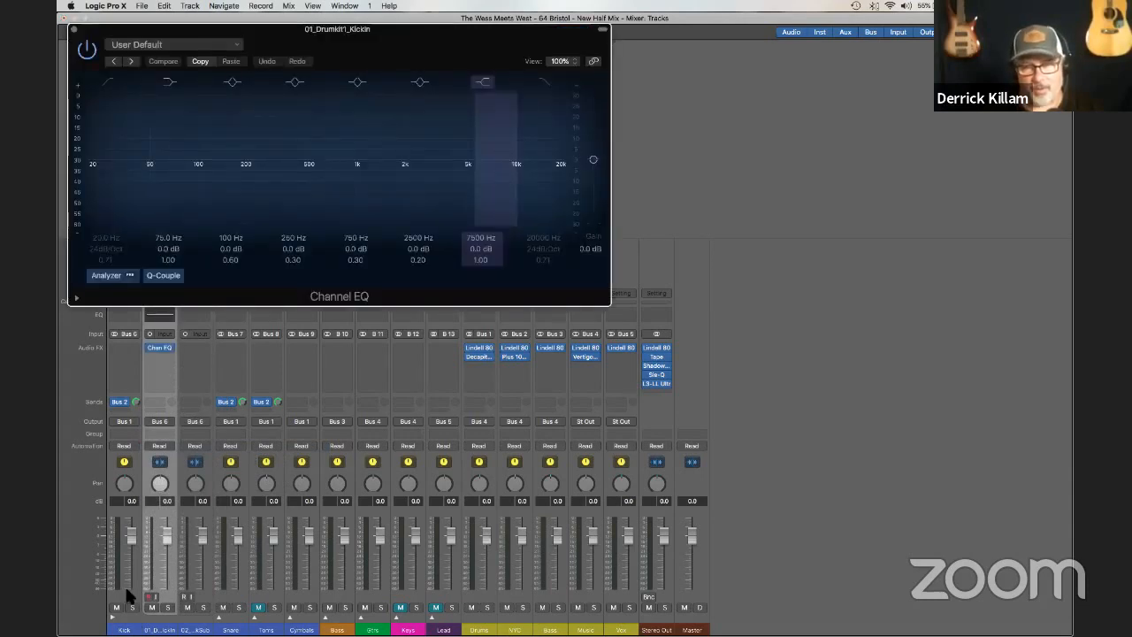
Solo the 01_Drumkit1_KickIn channel and insert a Compressor below its Channel EQ.
left_click(168, 608)
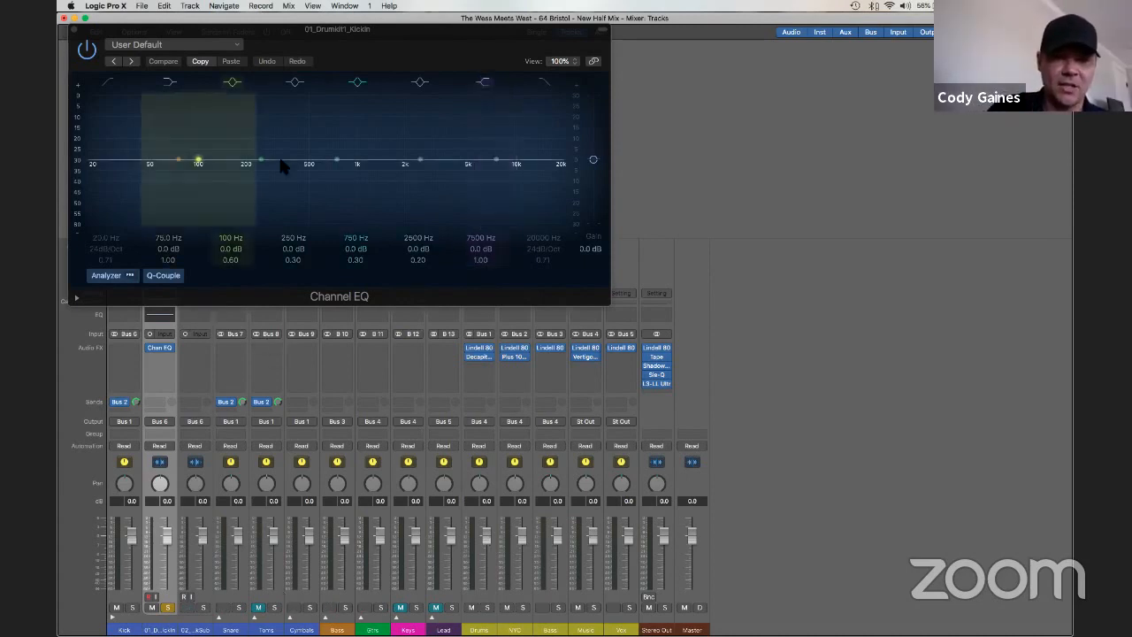
left_click(148, 350)
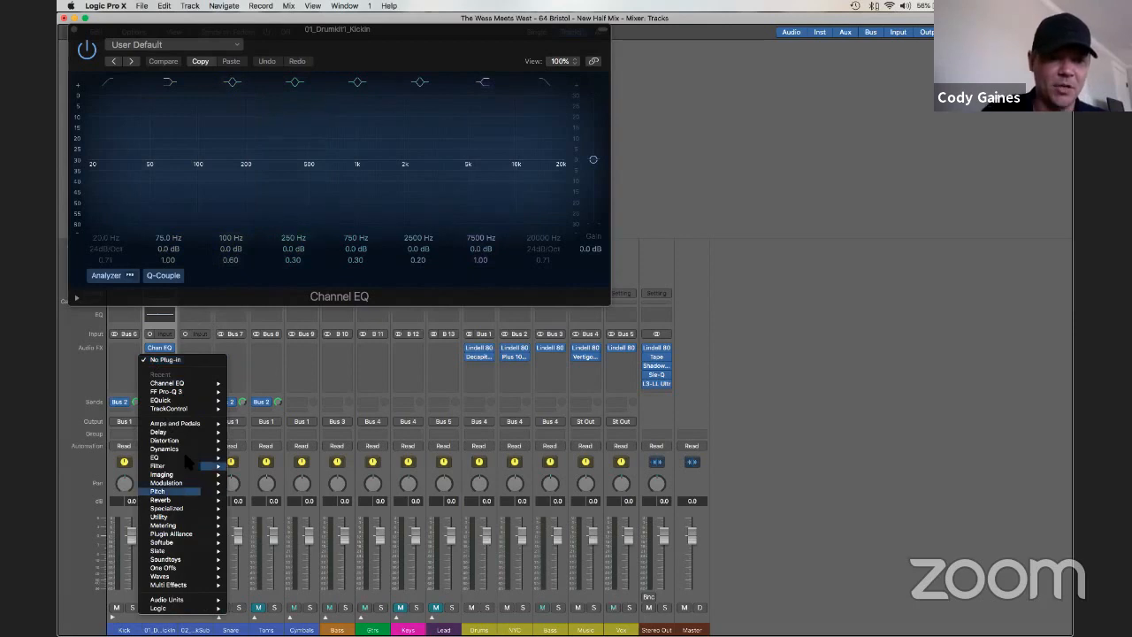
mouse_move(190, 449)
left_click(251, 459)
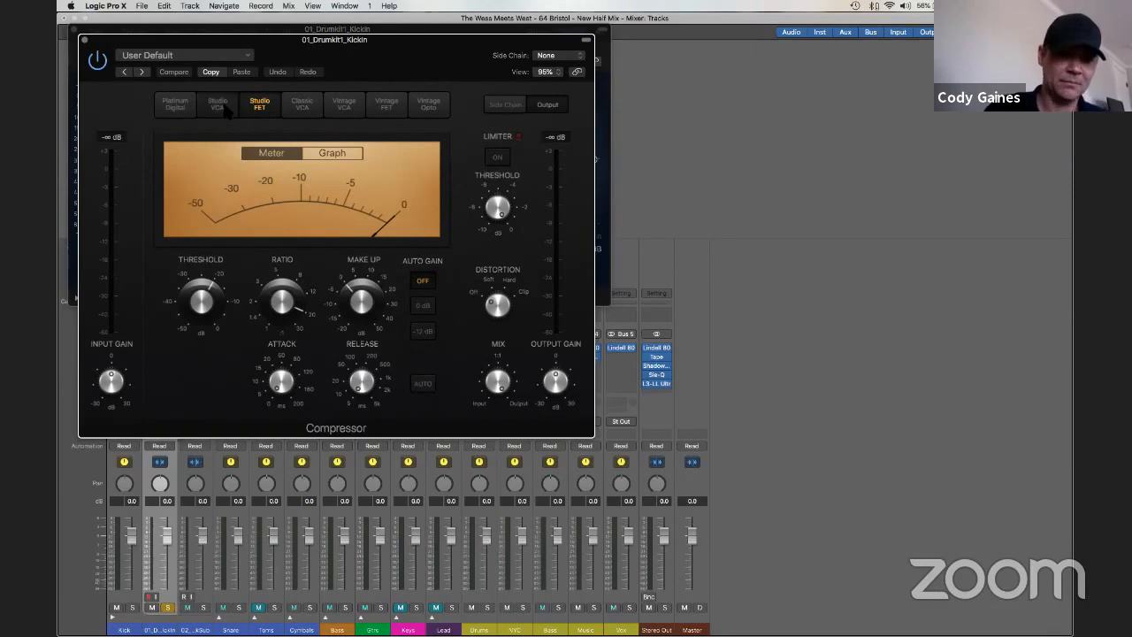
Try the Compressor's circuit models, including Studio FET, Vintage FET, Vintage Opto, Vintage VCA, Studio VCA and Platinum Digital.
left_click(299, 105)
left_click(261, 104)
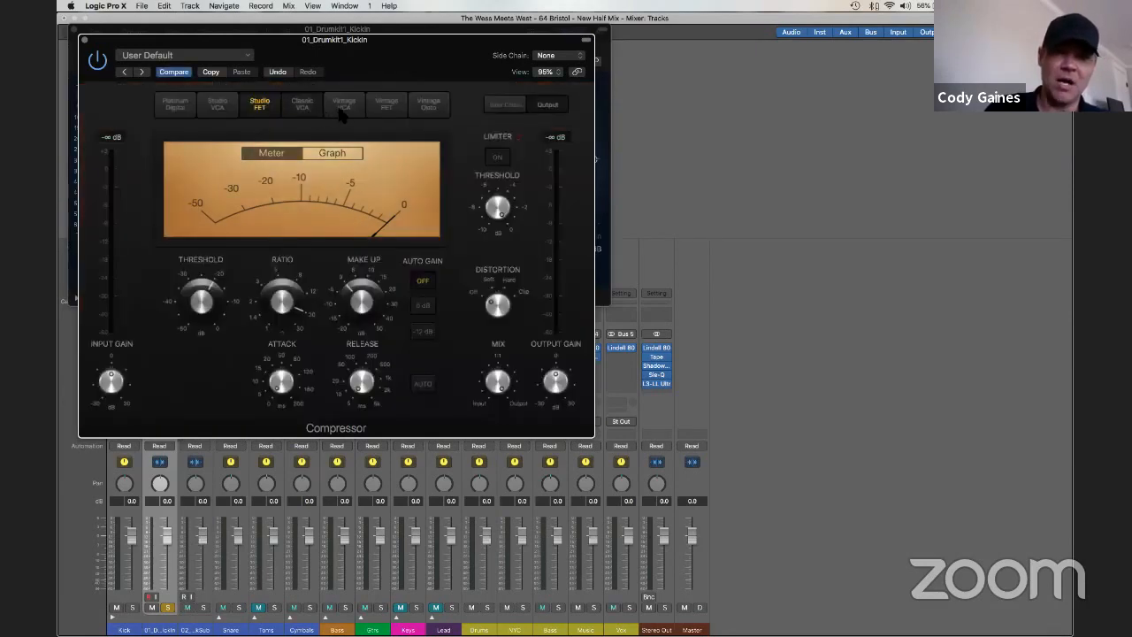
left_click(386, 106)
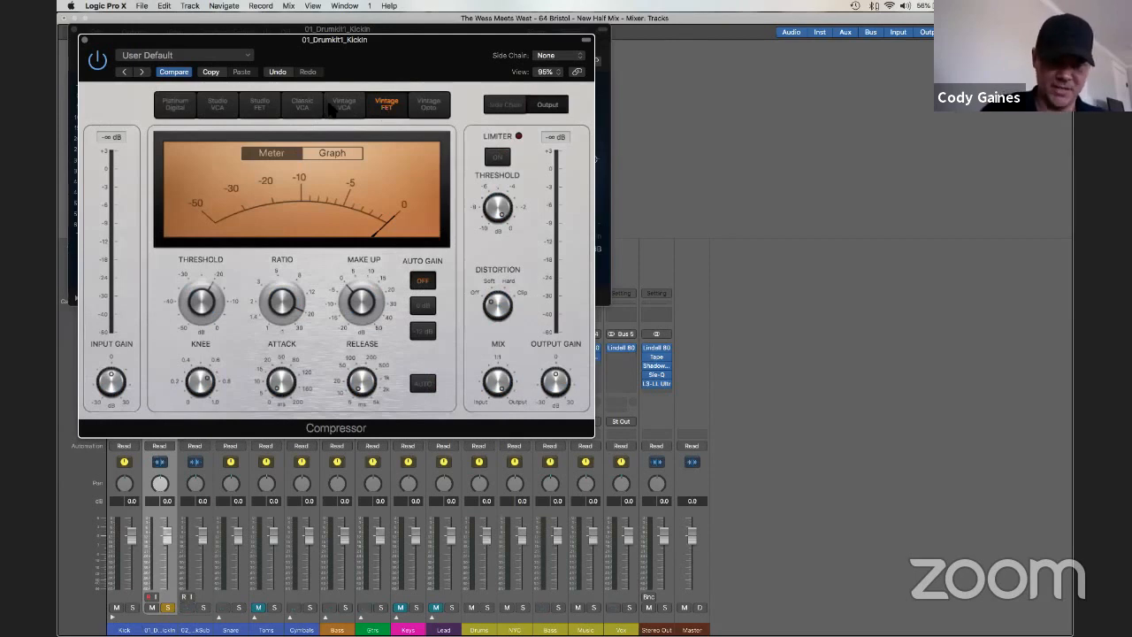
left_click(428, 105)
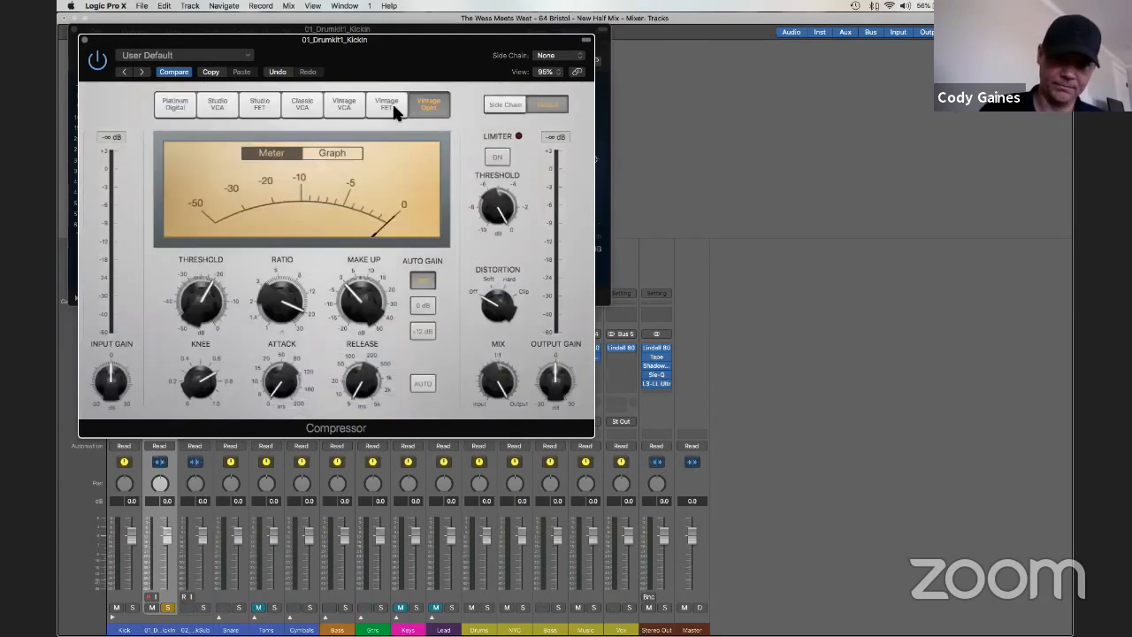
left_click(344, 105)
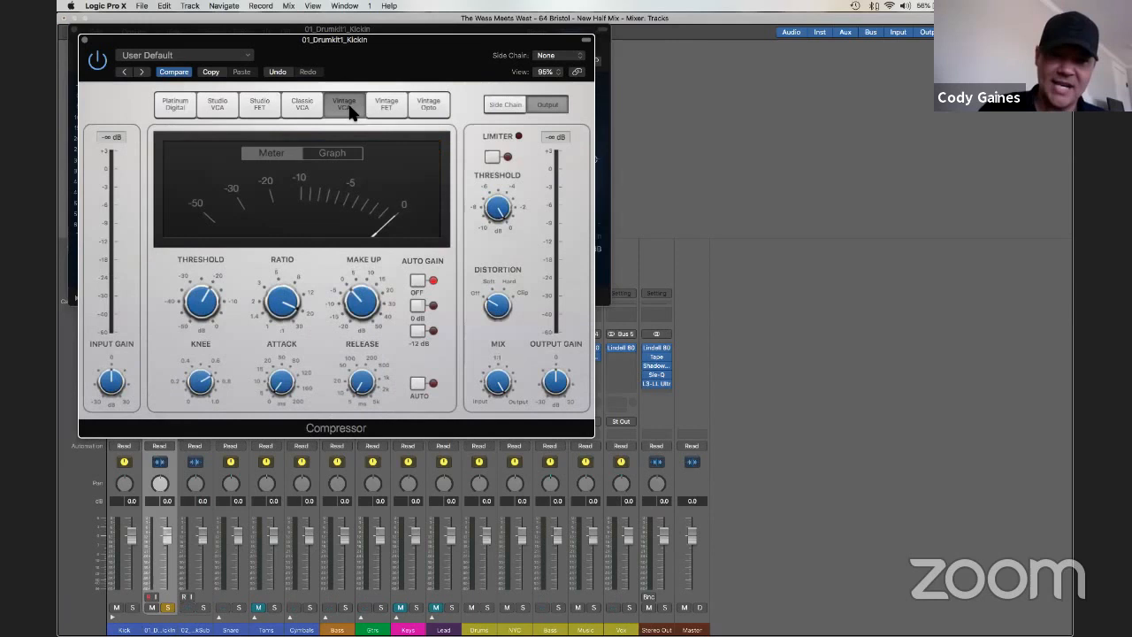
left_click(301, 103)
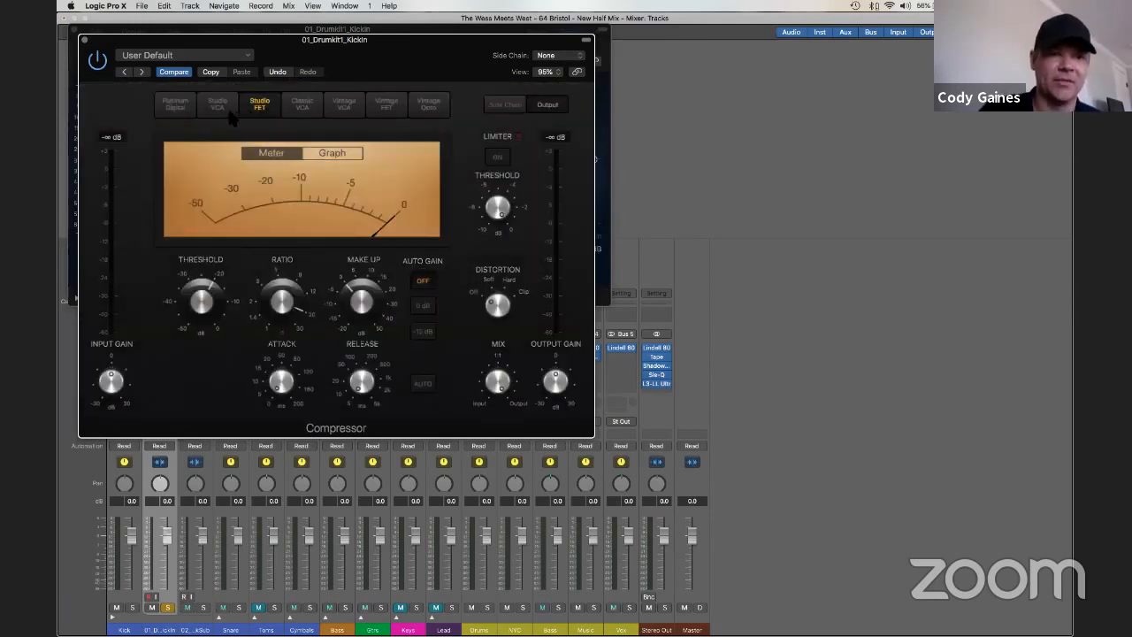
left_click(221, 110)
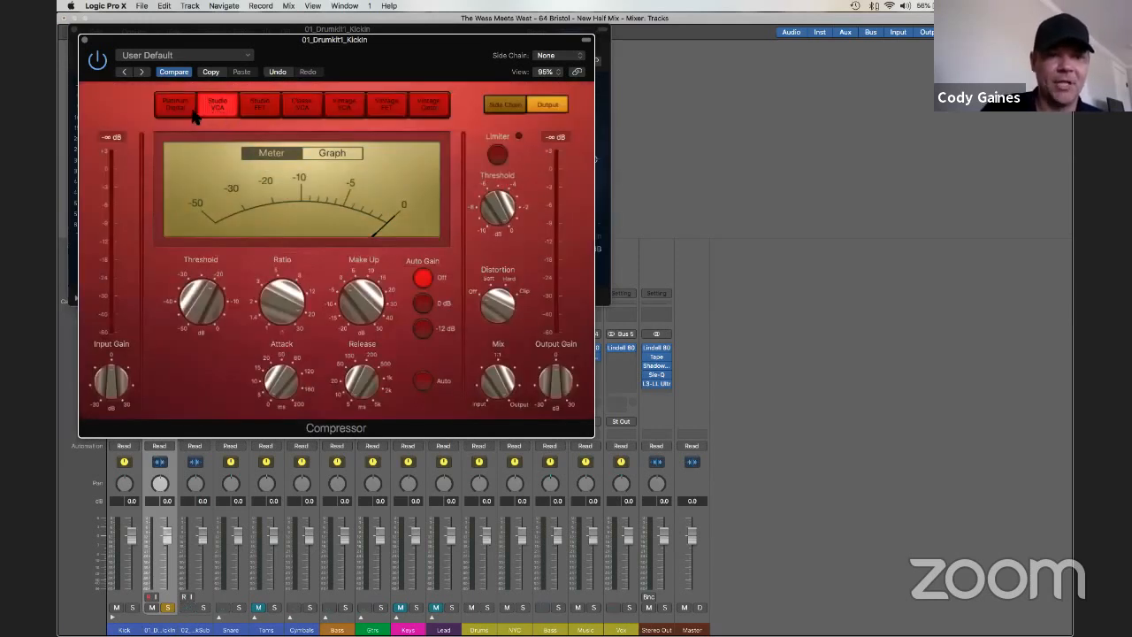
left_click(191, 112)
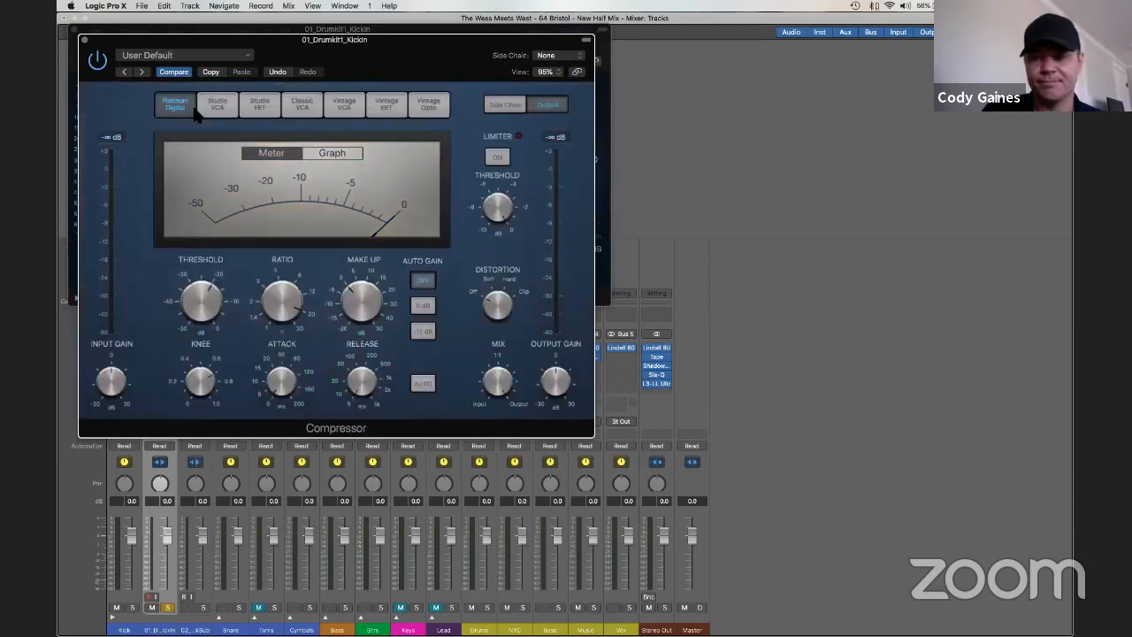
Set the Compressor's circuit model to Vintage VCA and close the Compressor and Channel EQ windows.
left_click(259, 107)
left_click(301, 105)
left_click(343, 104)
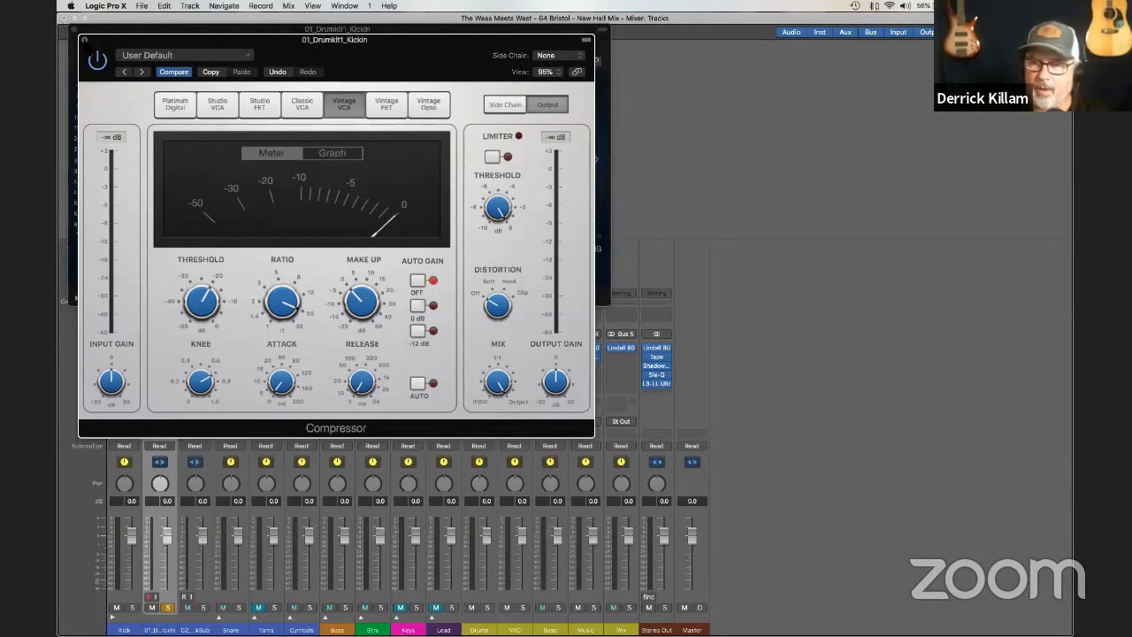
left_click(84, 40)
left_click(74, 30)
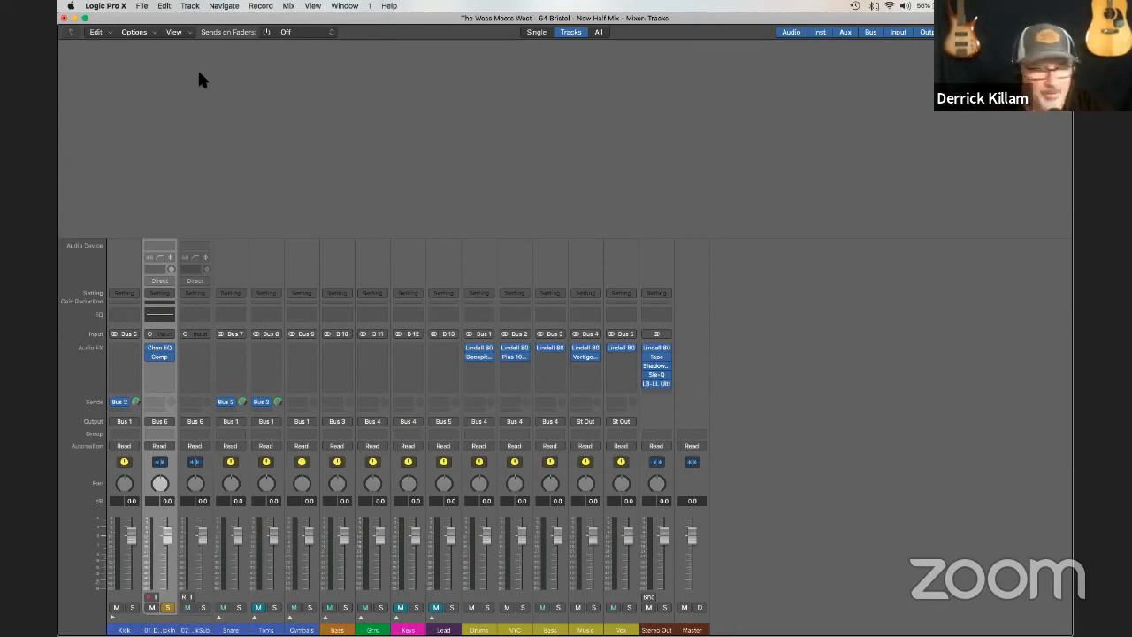
Insert a mono-to-stereo Space Designer reverb below the Compressor on the 01_Drumkit1_KickIn channel.
left_click(167, 371)
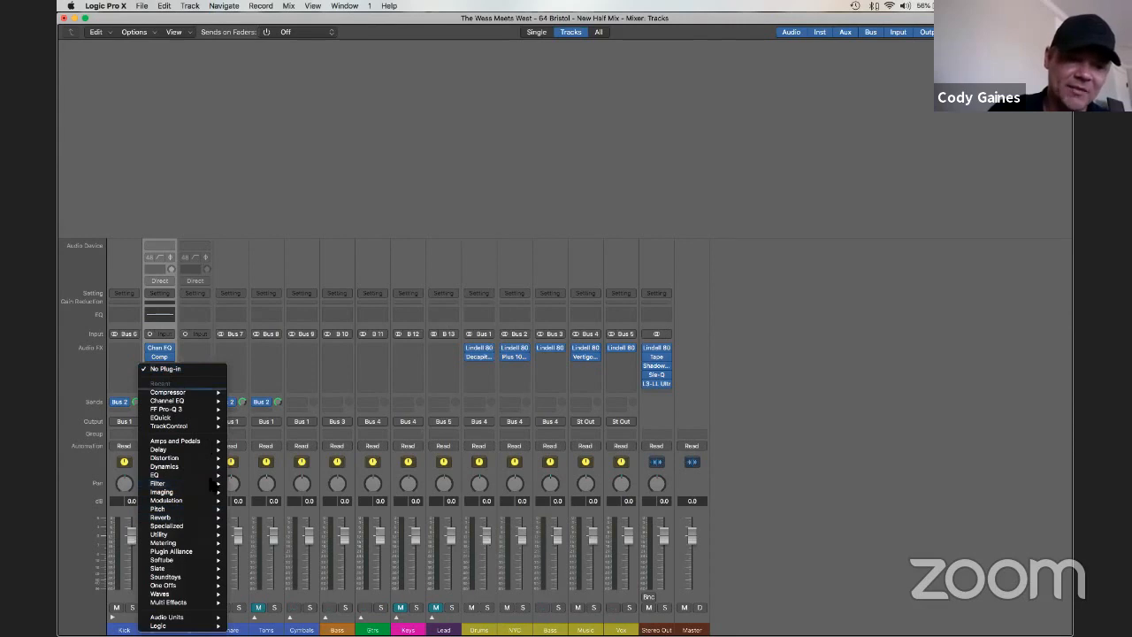
mouse_move(215, 493)
mouse_move(206, 458)
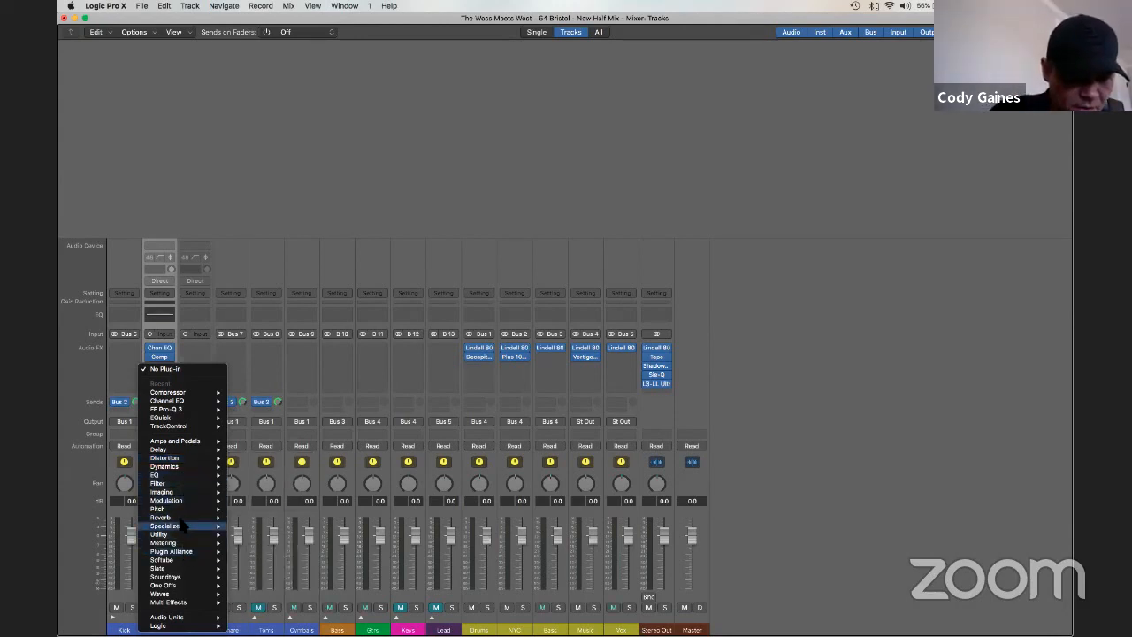
mouse_move(203, 517)
mouse_move(282, 542)
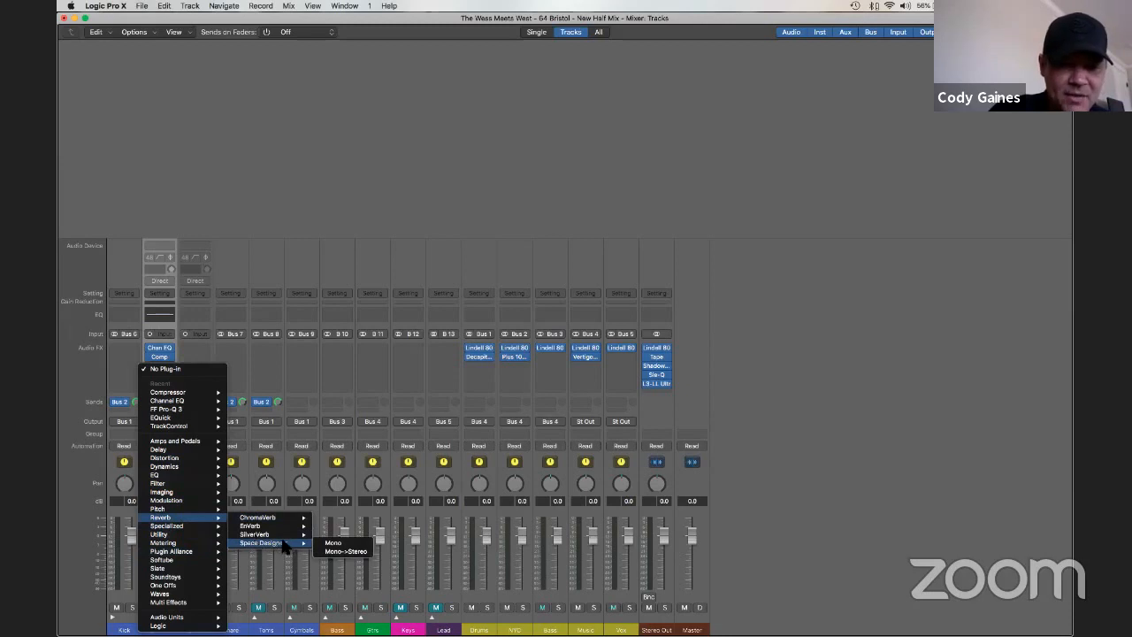
left_click(329, 552)
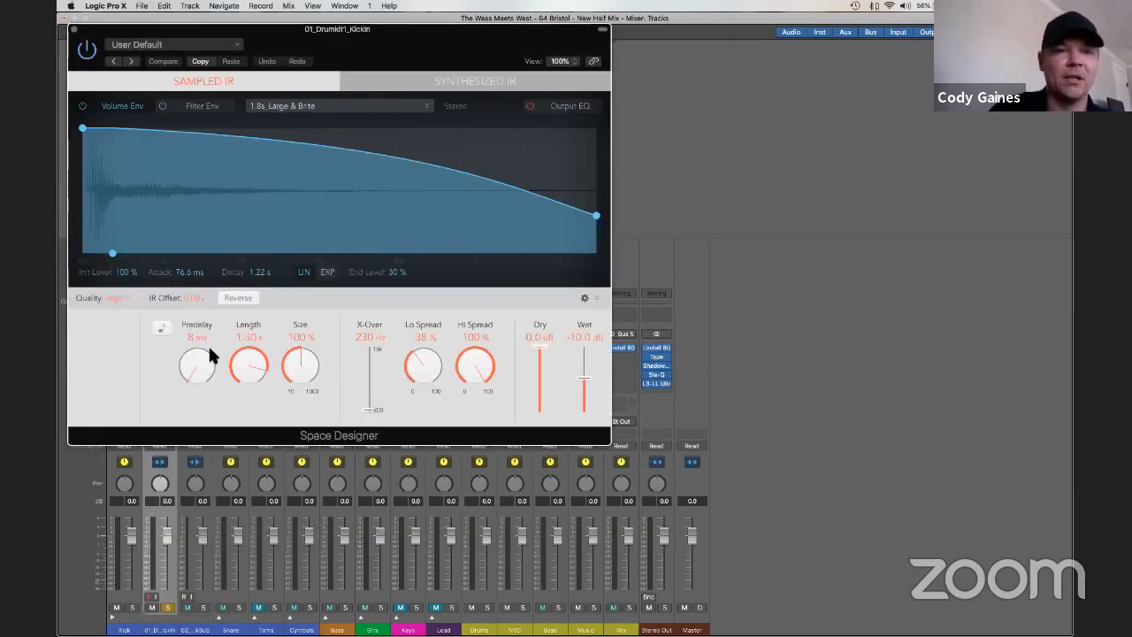
Browse Space Designer's presets, including the plate reverbs for large spaces, and close the plug-in window.
left_click(213, 46)
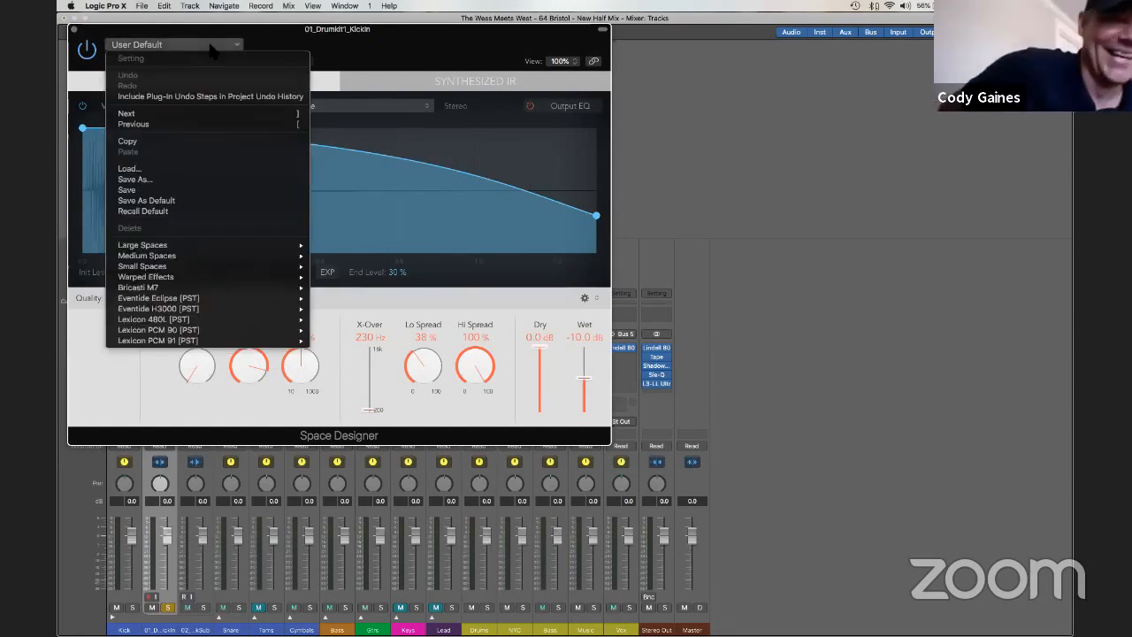
mouse_move(228, 248)
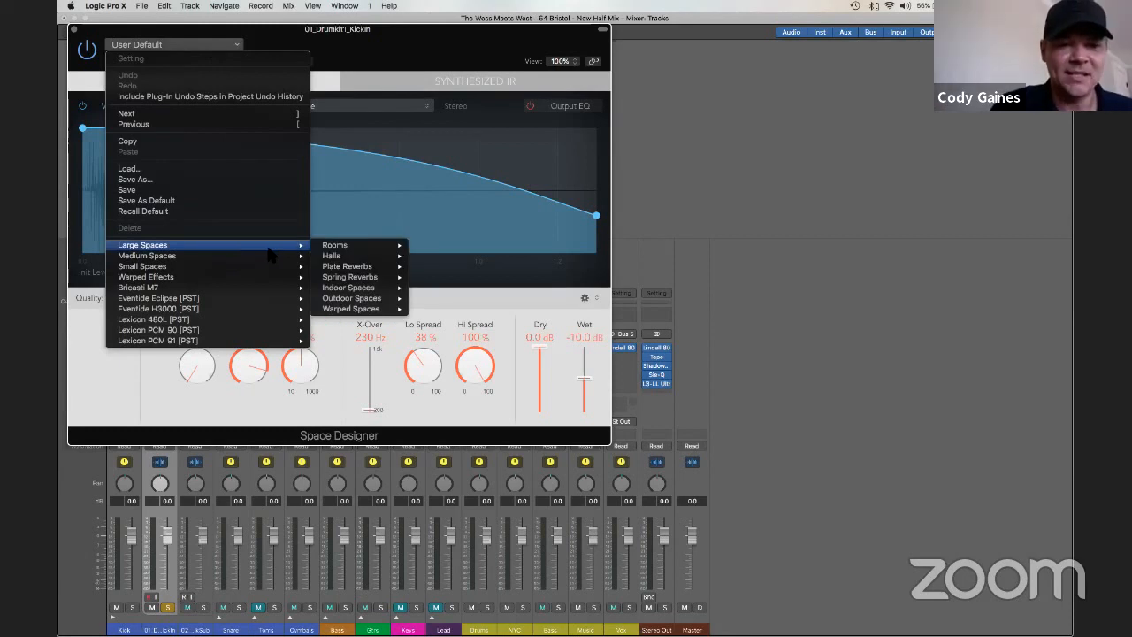
mouse_move(327, 247)
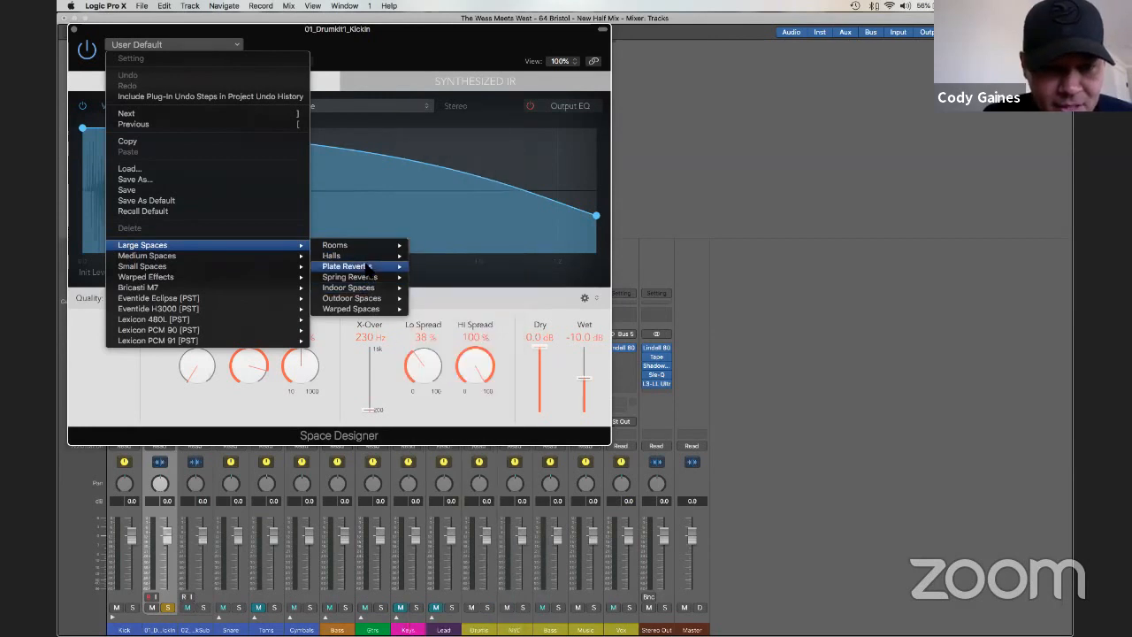
mouse_move(372, 267)
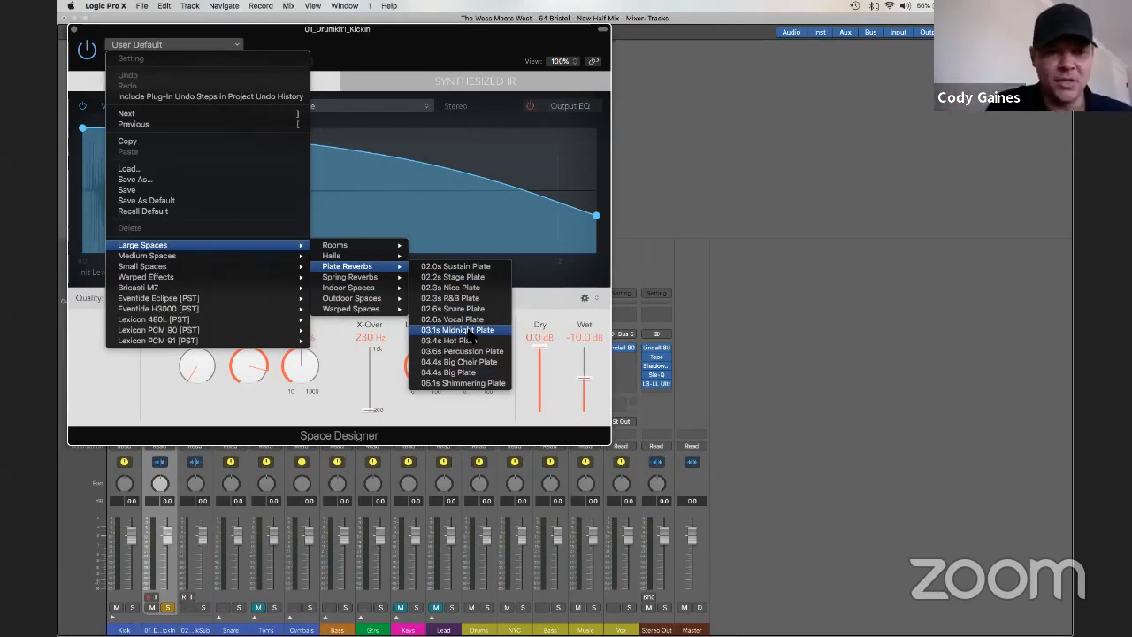
left_click(439, 56)
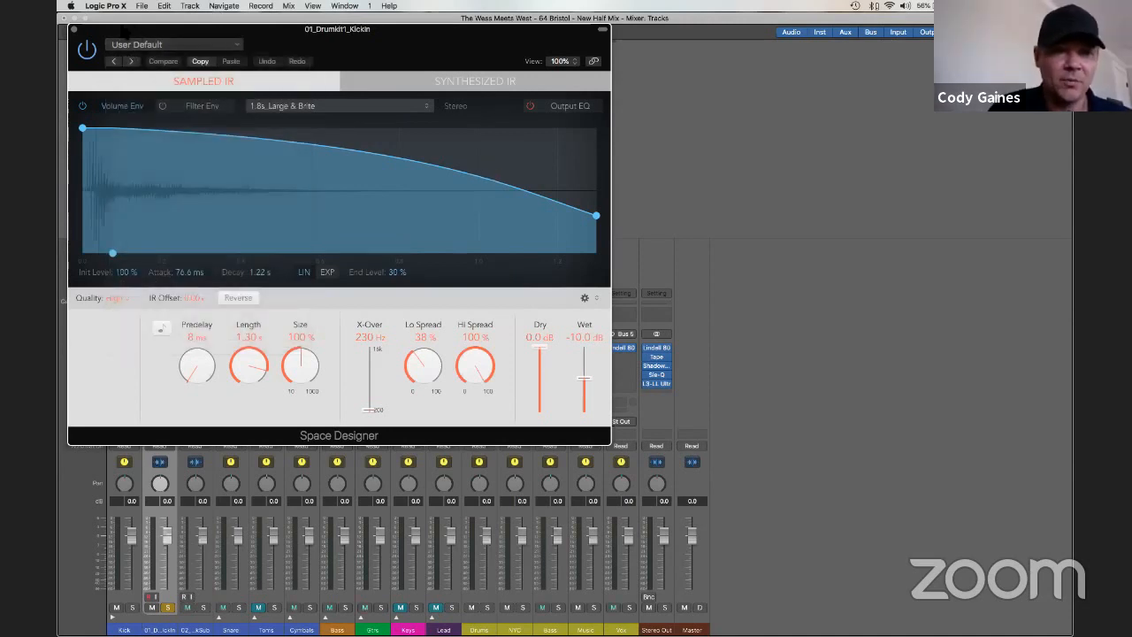
left_click(74, 29)
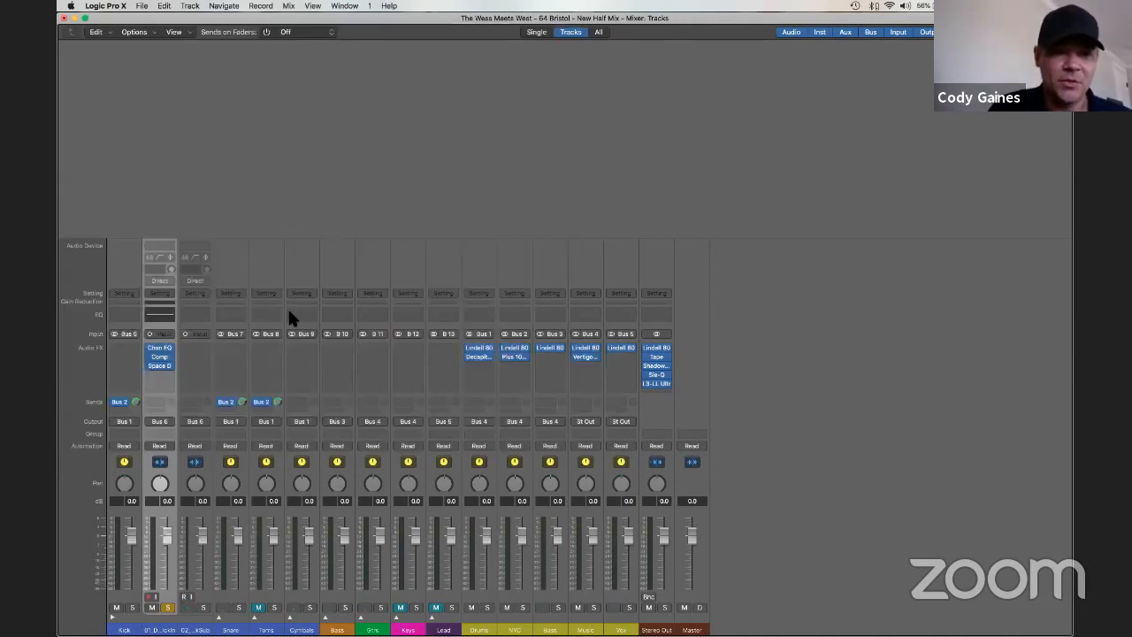
Replace Space Designer on the 01_Drumkit1_KickIn channel with a mono-to-stereo ChromaVerb and close its window.
left_click(170, 365)
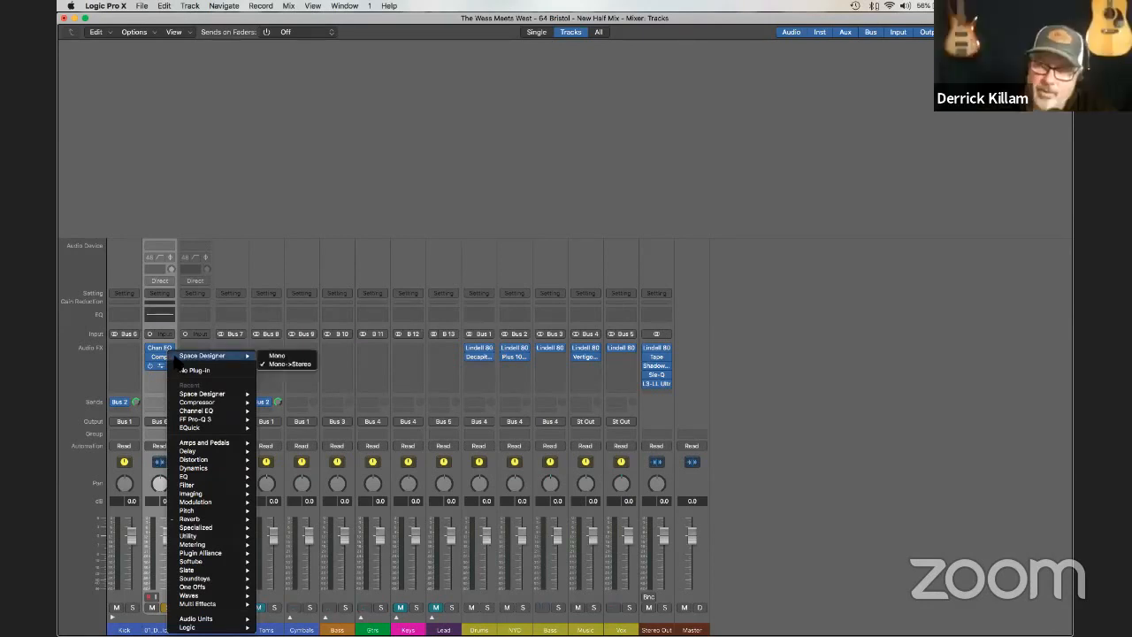
mouse_move(226, 519)
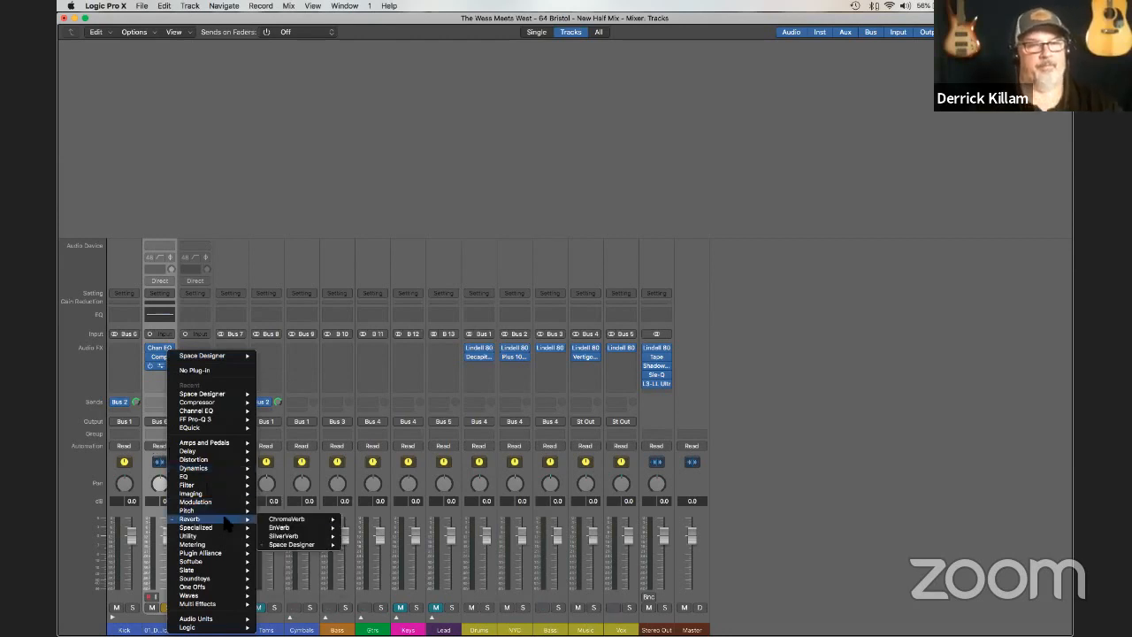
mouse_move(315, 536)
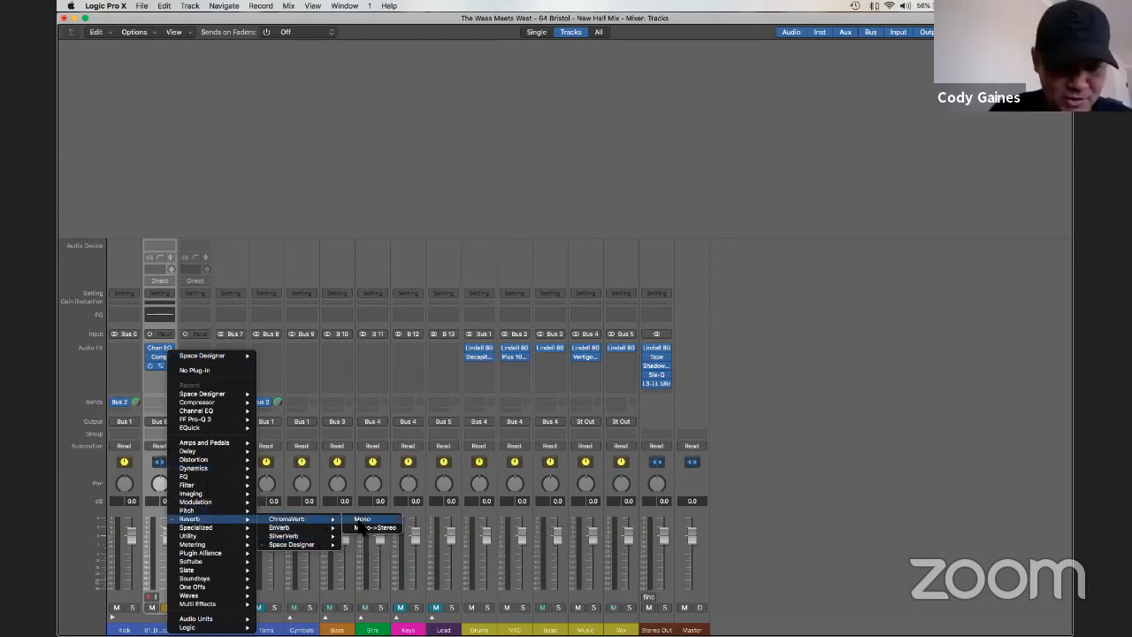
left_click(359, 526)
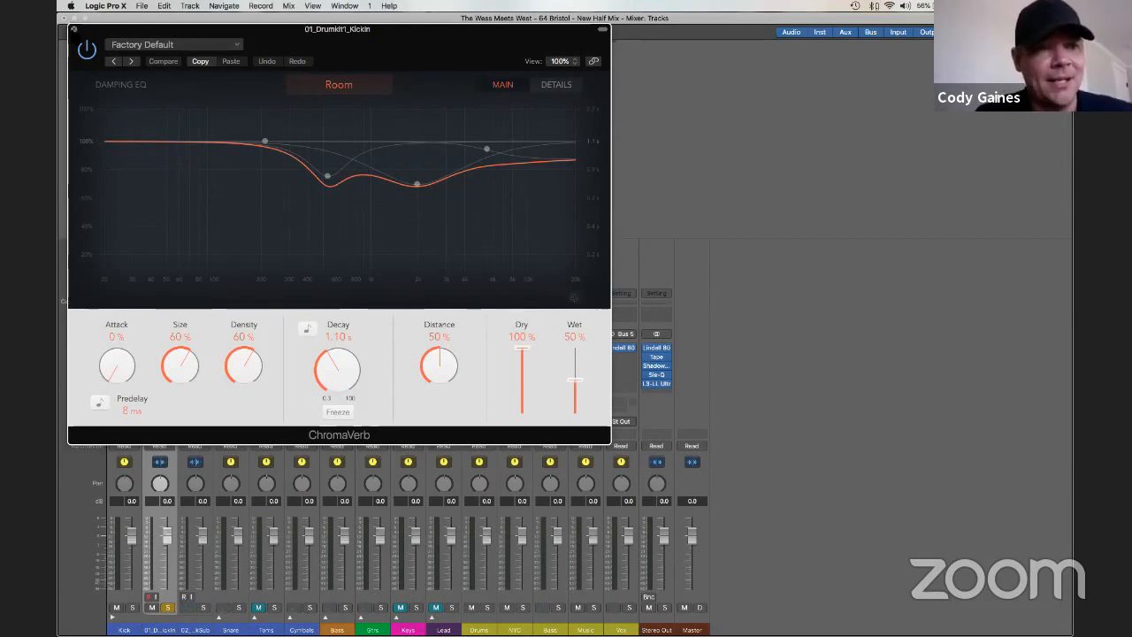
left_click(74, 29)
left_click(165, 126)
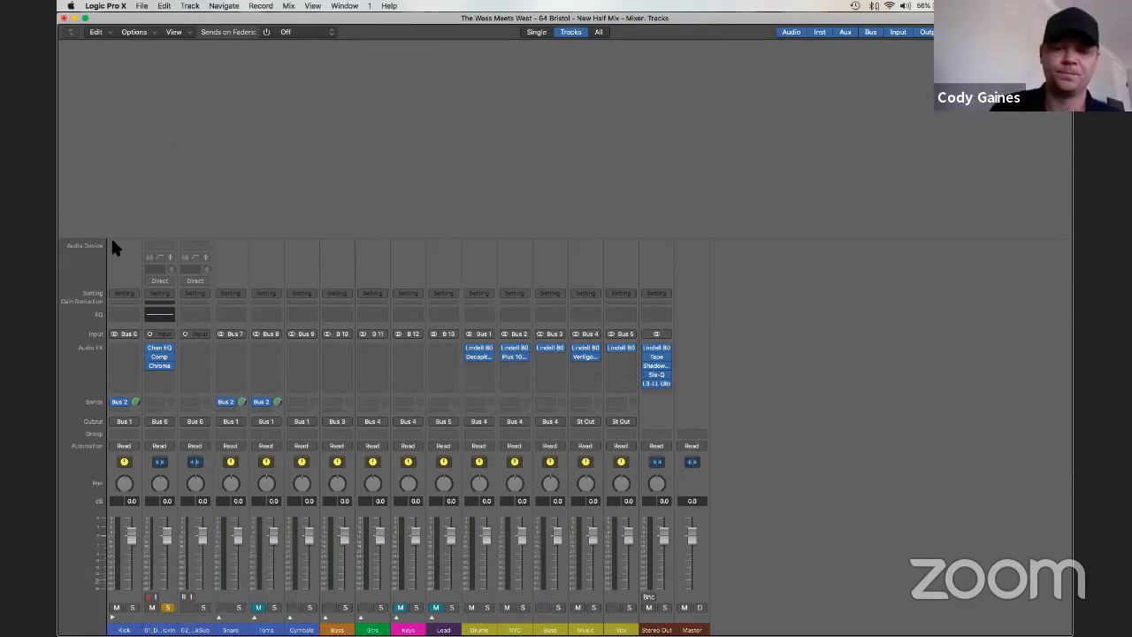
Switch from the Mixer to the main Tracks window and collapse the Kick track stack.
key("ctrl+Up")
left_click(427, 345)
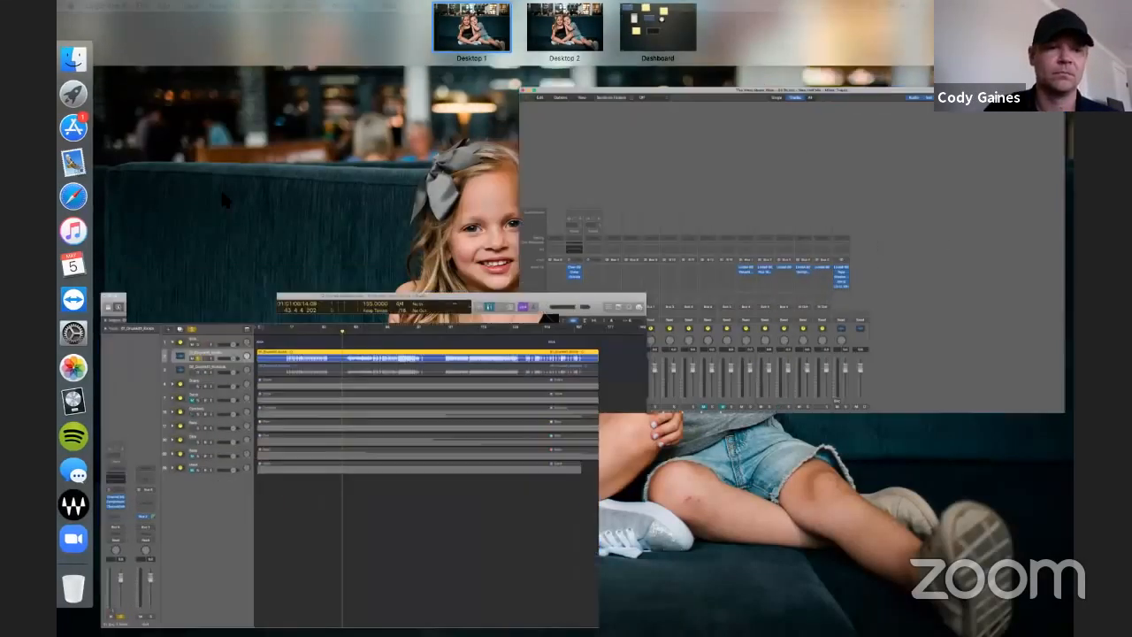
left_click(189, 104)
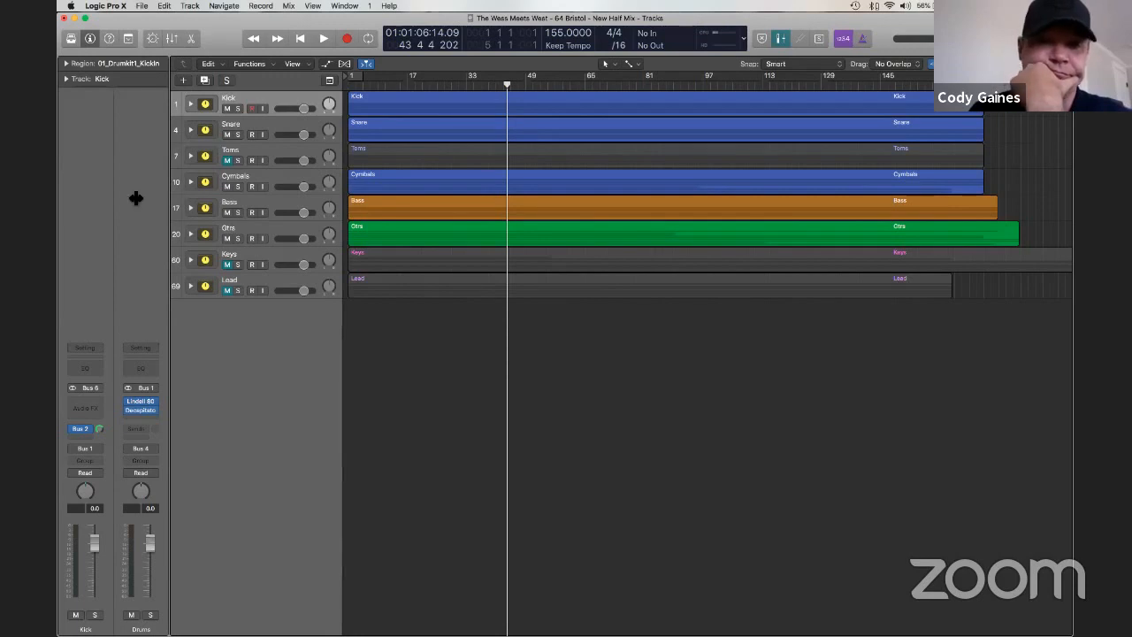
Expand the Gtrs track stack, examine its electric guitar and guitar SFX tracks, and collapse the stack again.
left_click(190, 233)
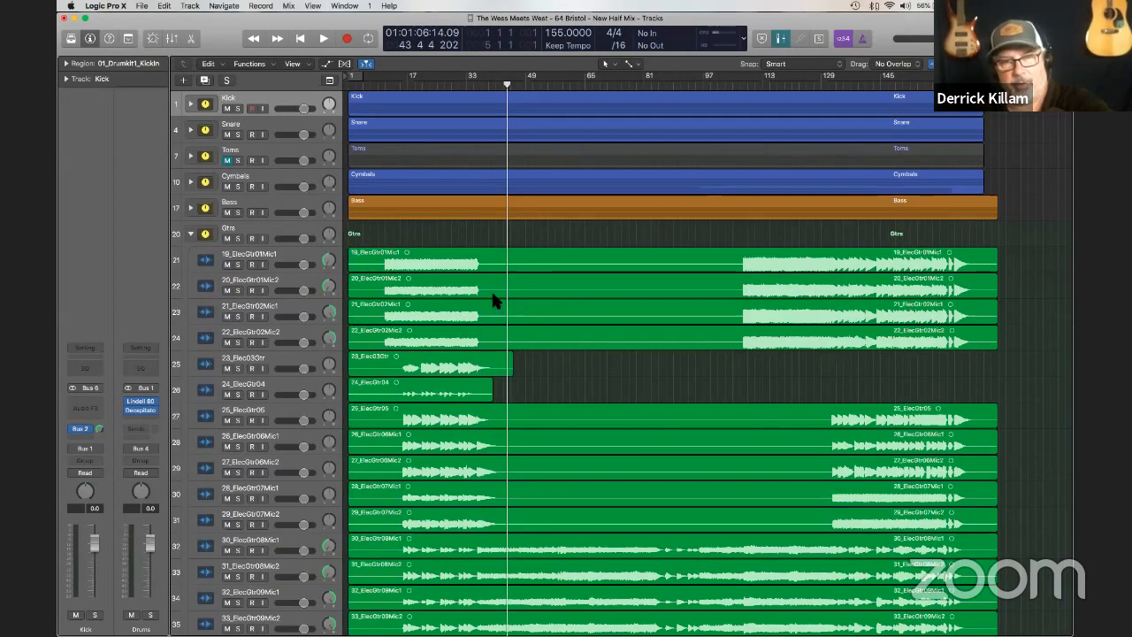
scroll(492, 299, "down", 2)
scroll(495, 301, "down", 1)
scroll(495, 301, "up", 1)
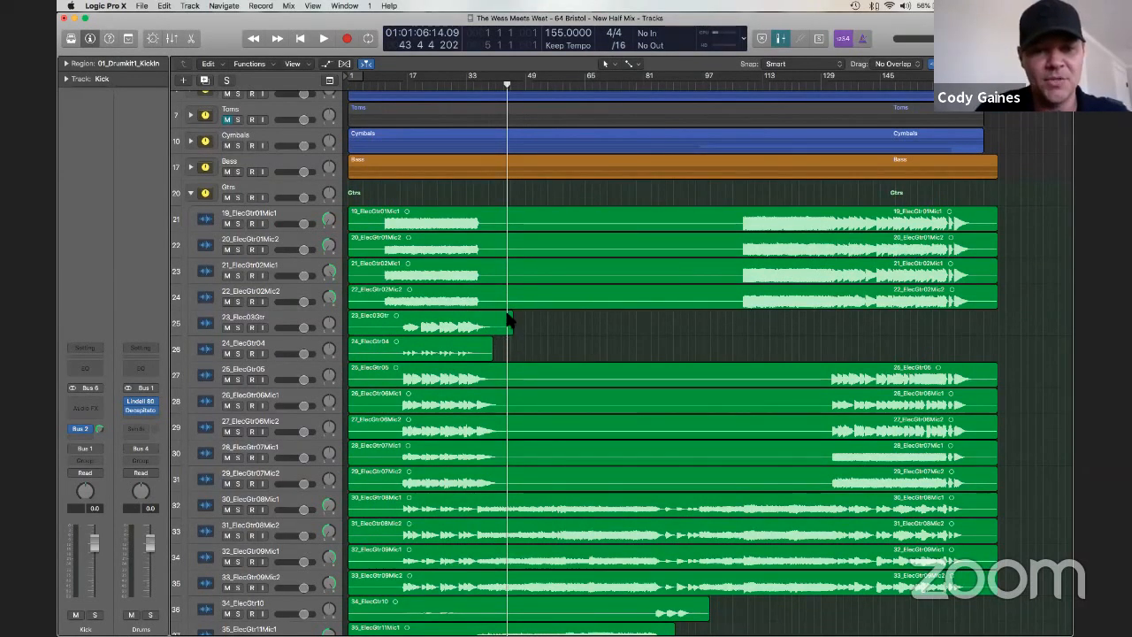
scroll(483, 281, "down", 10)
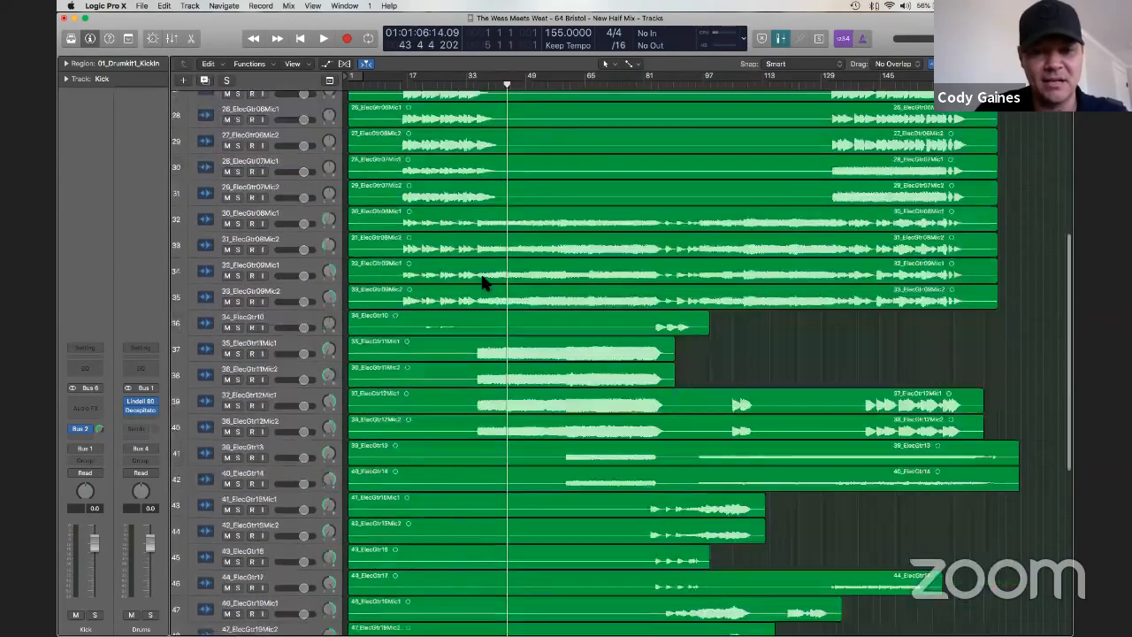
scroll(483, 281, "down", 10)
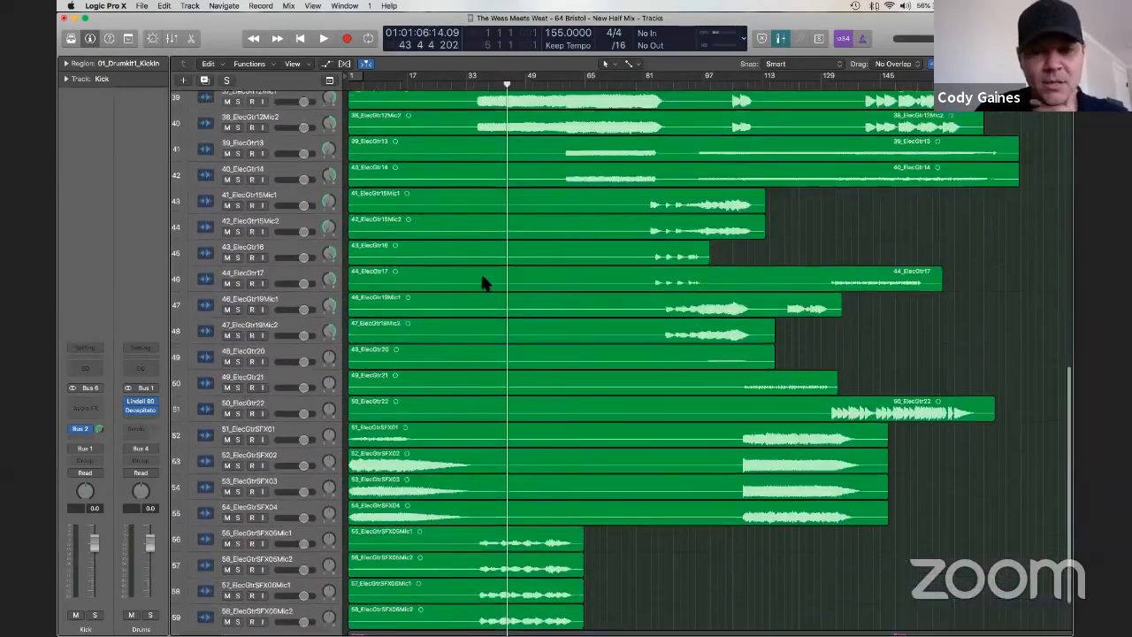
scroll(483, 281, "up", 15)
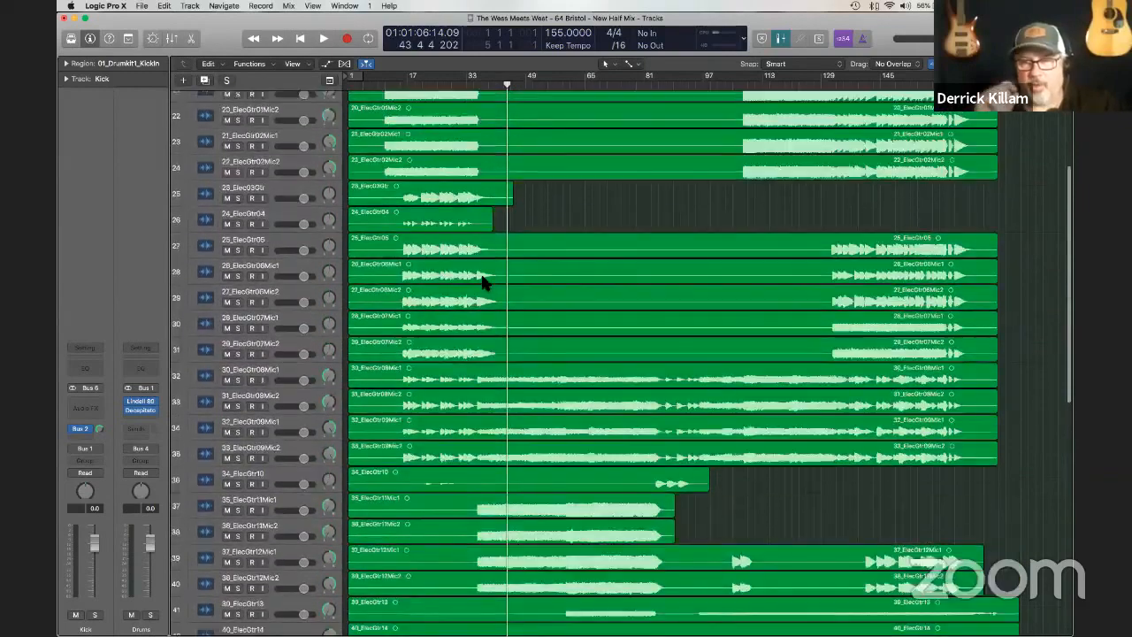
scroll(483, 281, "up", 4)
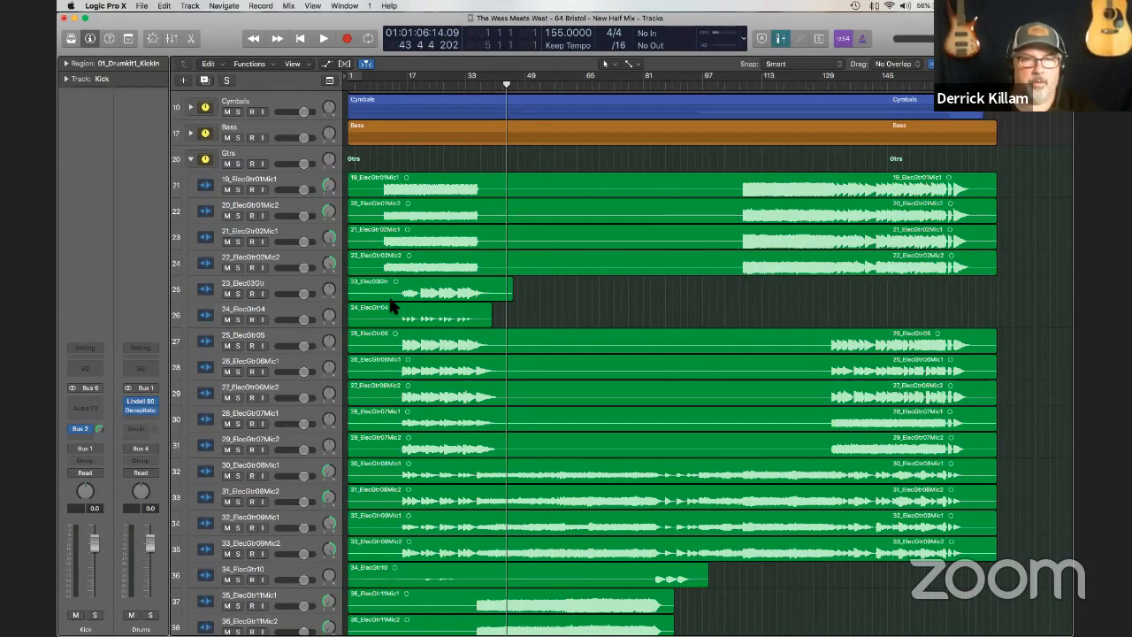
scroll(442, 344, "down", 5)
scroll(444, 345, "down", 3)
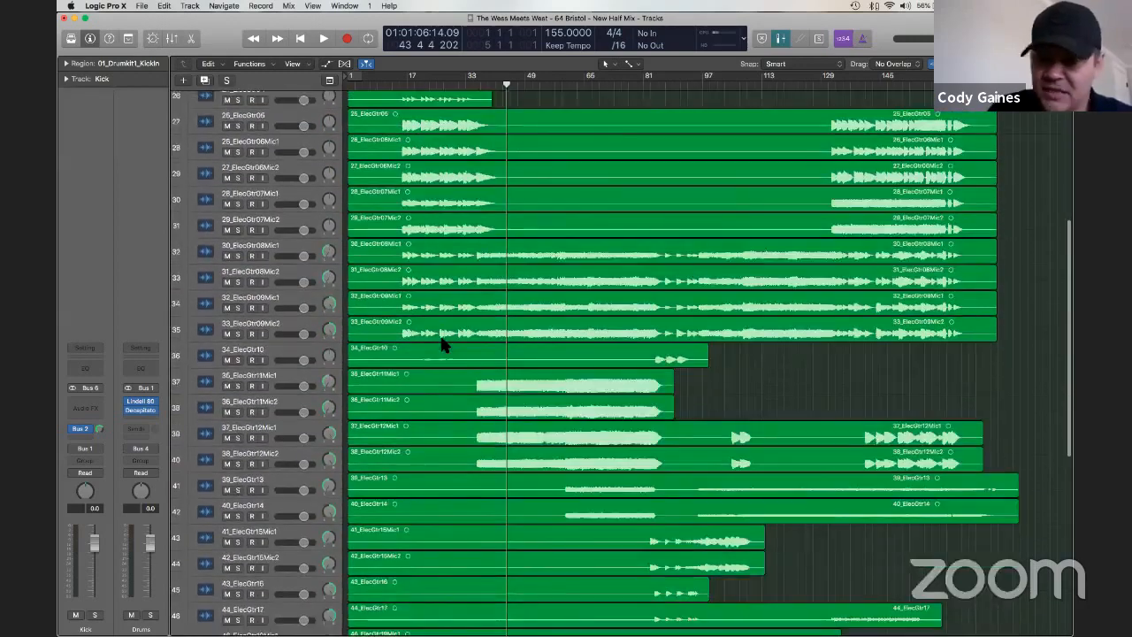
scroll(444, 345, "up", 3)
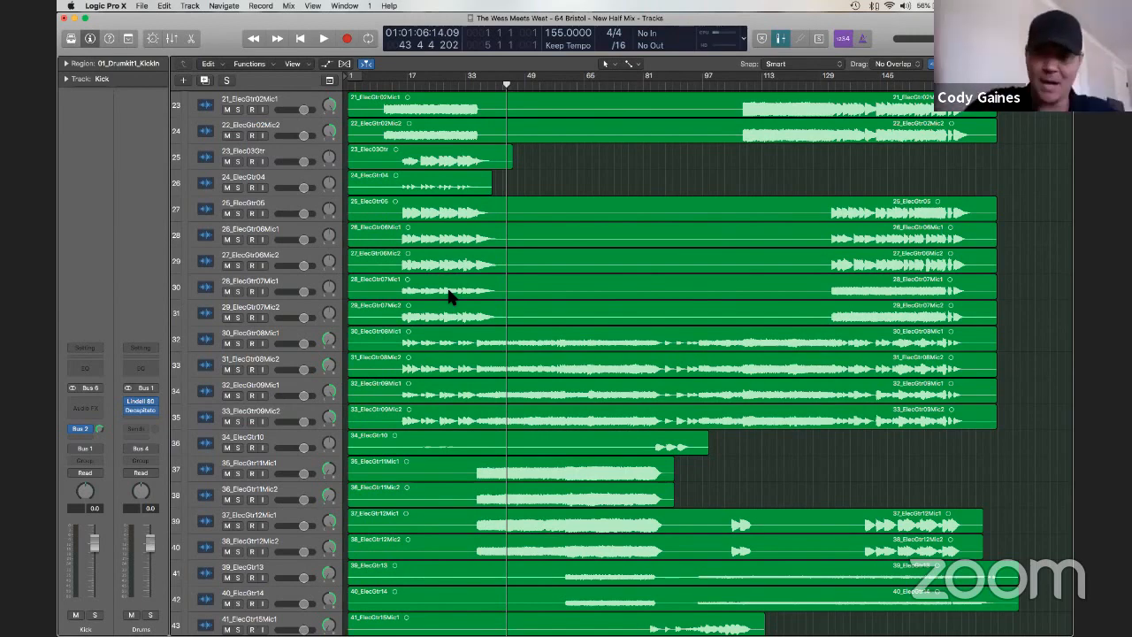
scroll(459, 271, "up", 6)
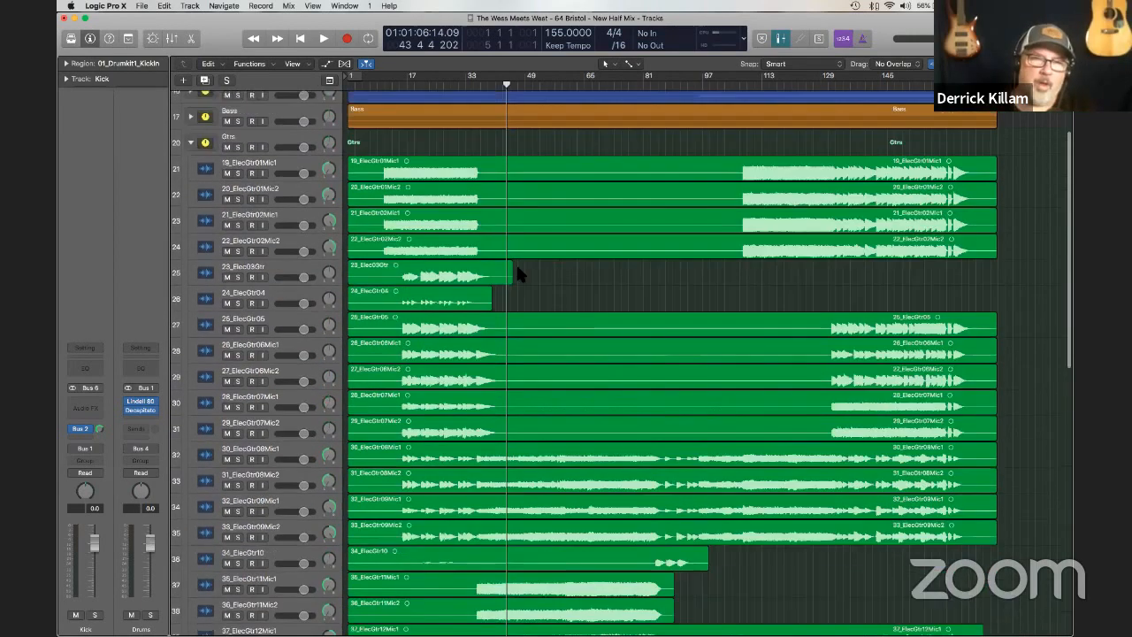
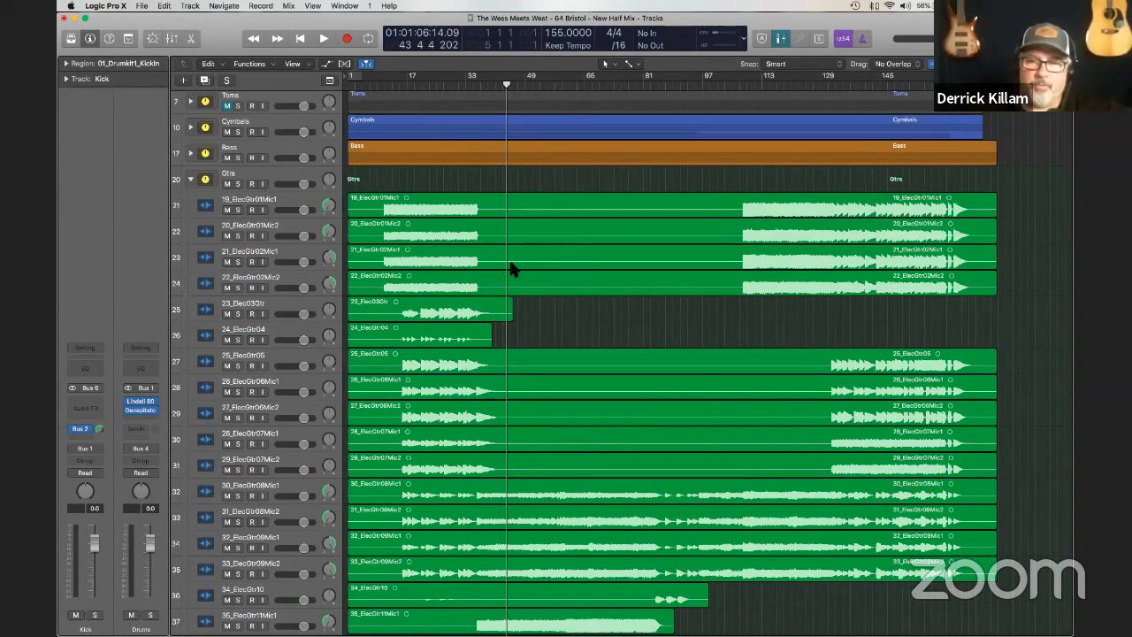
left_click(189, 178)
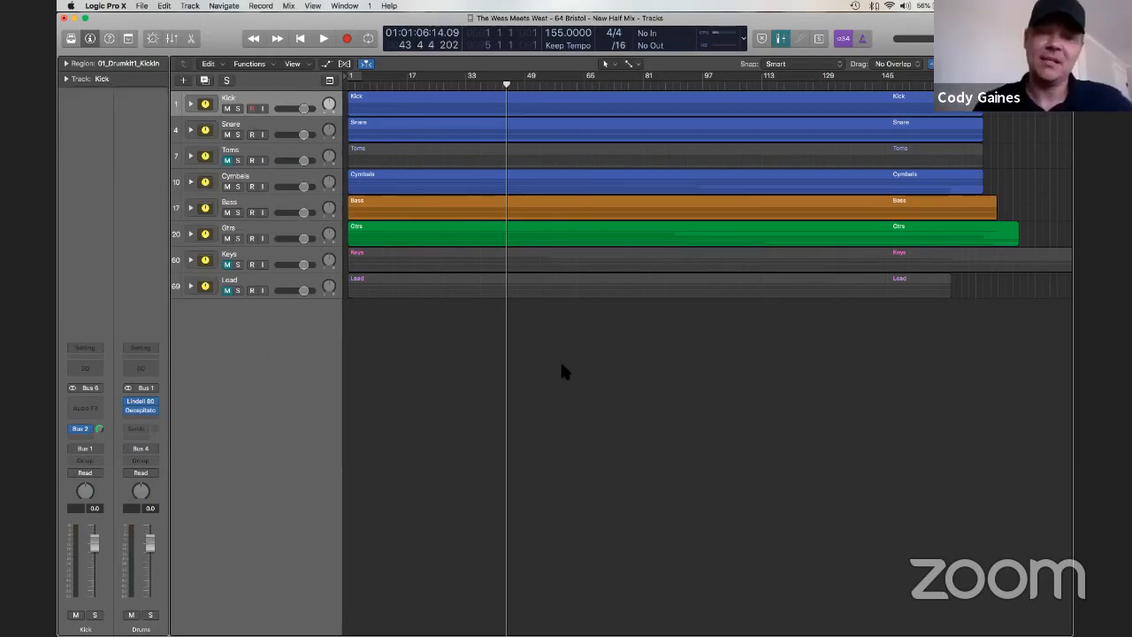
Open the Bounce settings for the project.
left_click(144, 7)
mouse_move(188, 245)
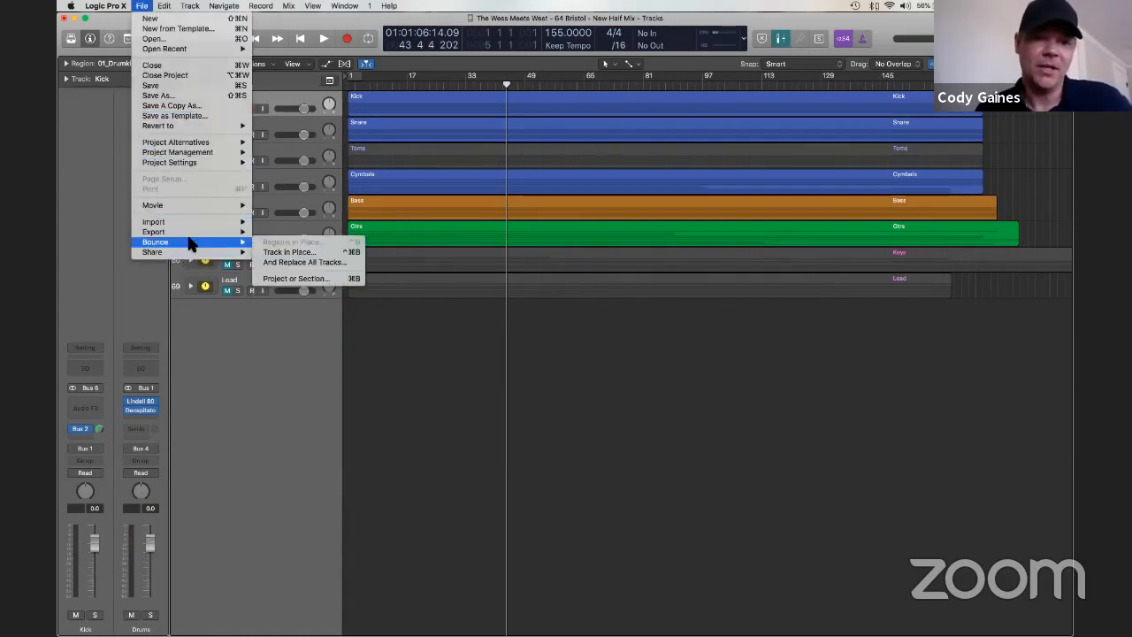
left_click(540, 391)
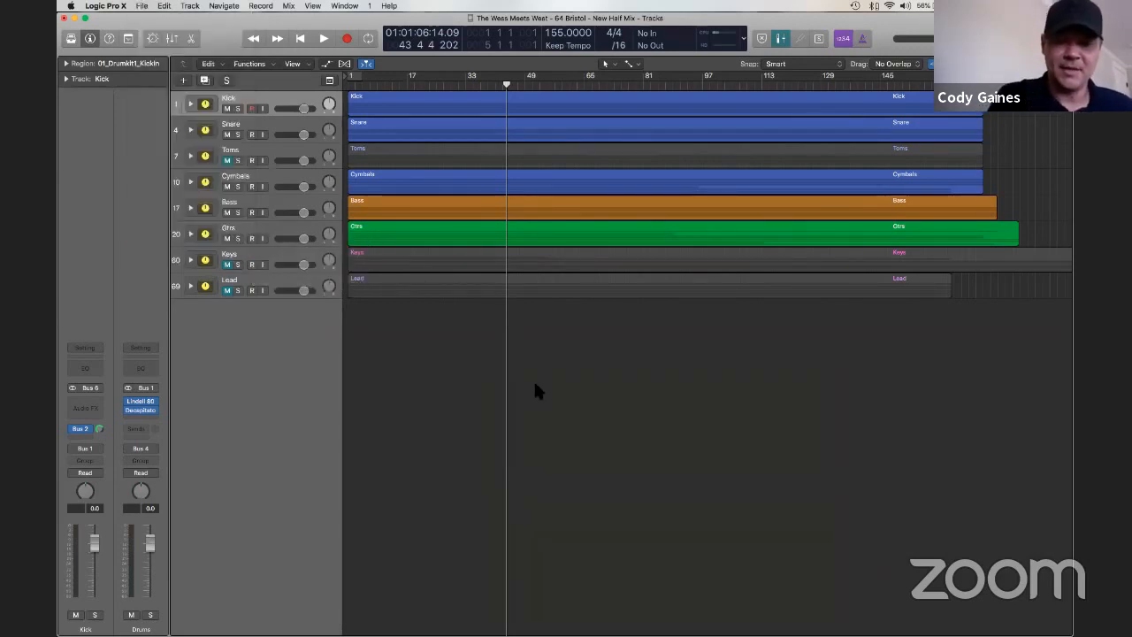
key("super+b")
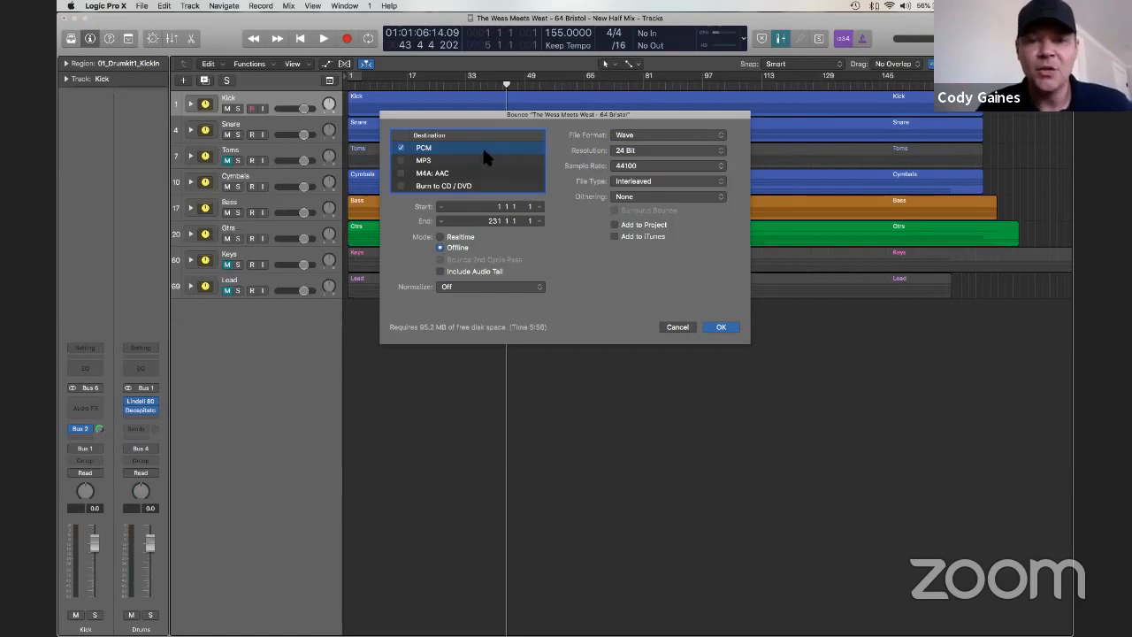
Check the resolution and sample rate choices for the PCM bounce without changing them.
left_click(636, 150)
left_click(635, 151)
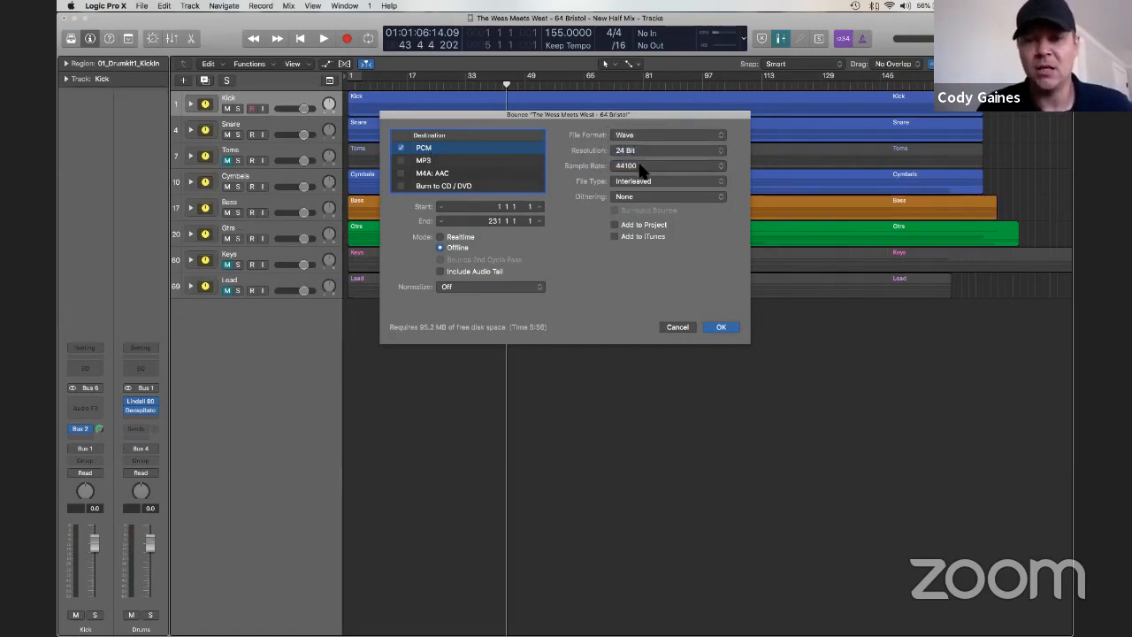
left_click(640, 165)
left_click(646, 167)
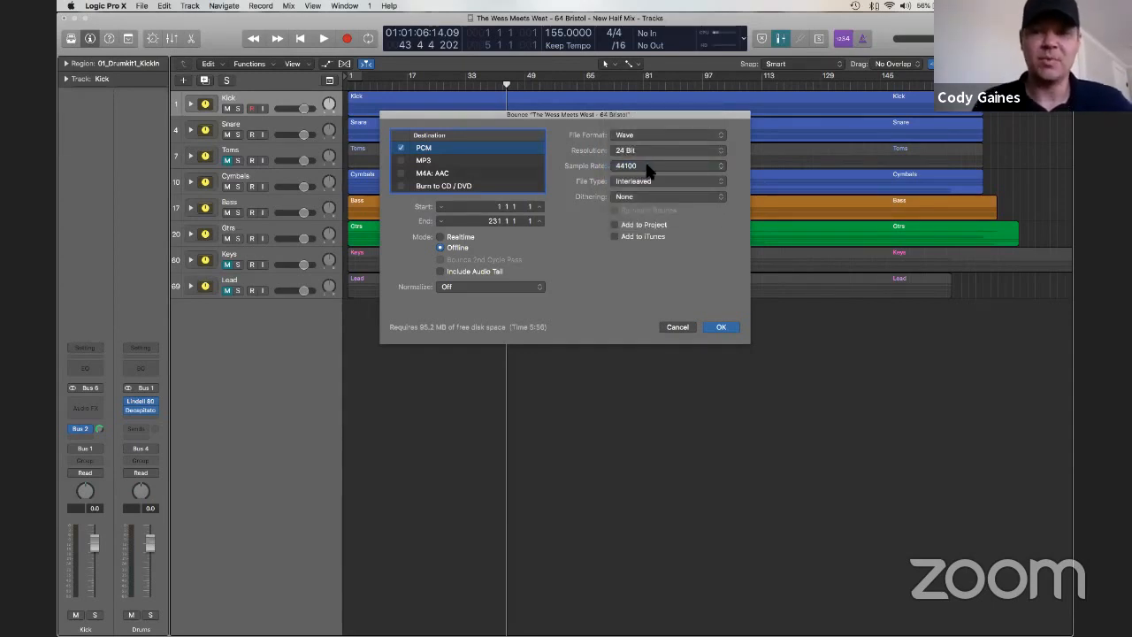
Switch the bounce destination to MP3, check the stereo bit rate choices, and return to PCM.
left_click(421, 163)
left_click(402, 160)
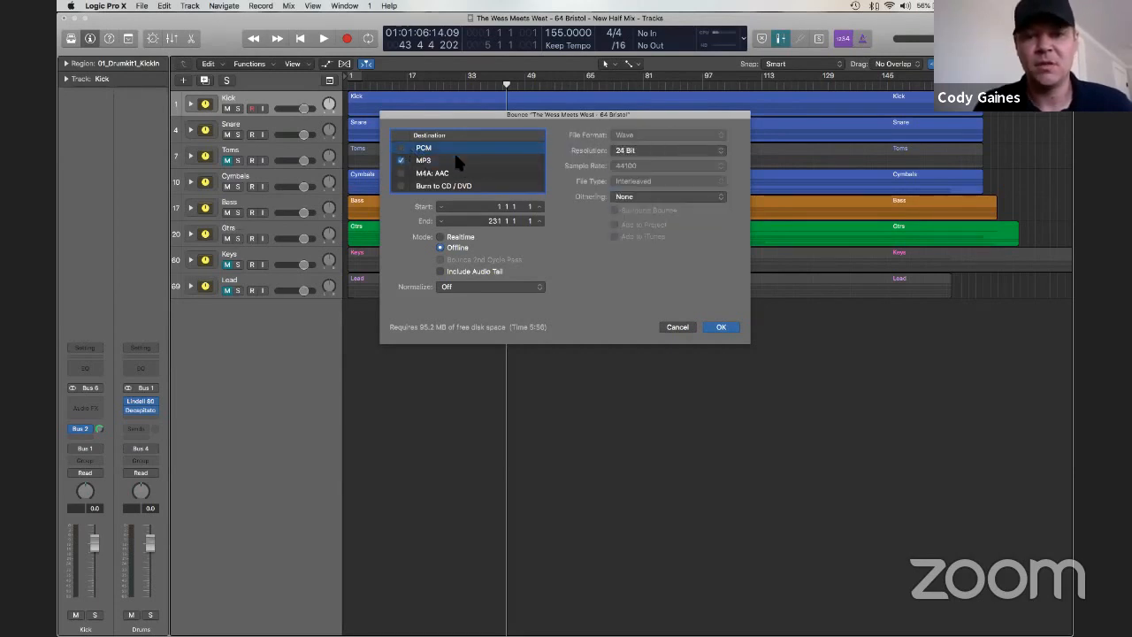
left_click(630, 152)
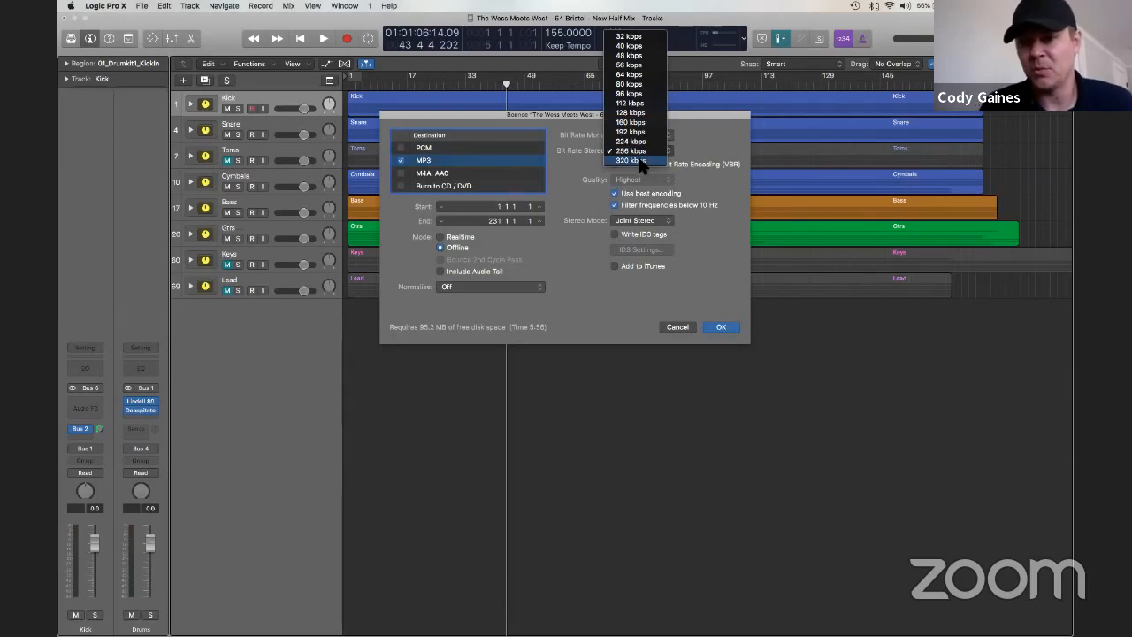
left_click(711, 154)
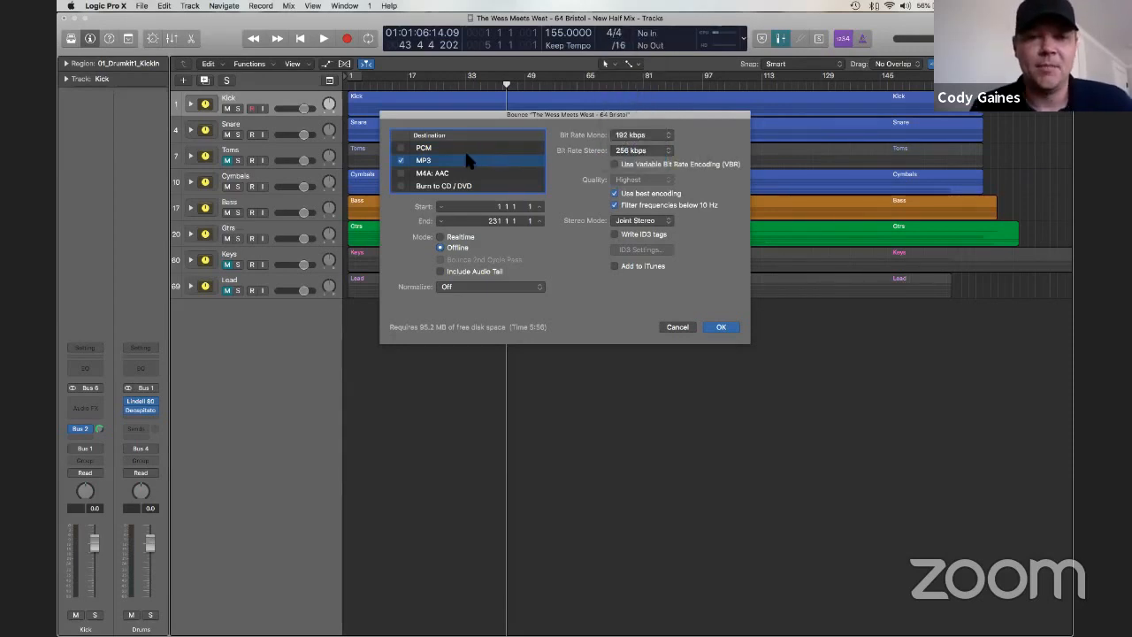
left_click(401, 149)
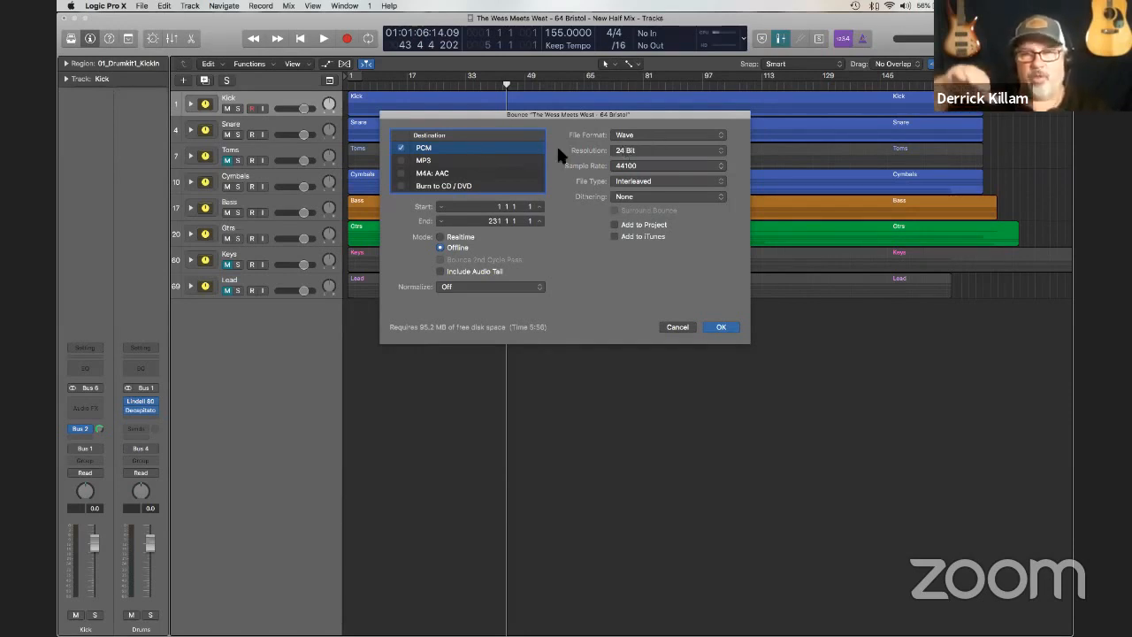
Select MP3 as the bounce destination in place of PCM and set its stereo bit rate to 320 kbps.
left_click(402, 159)
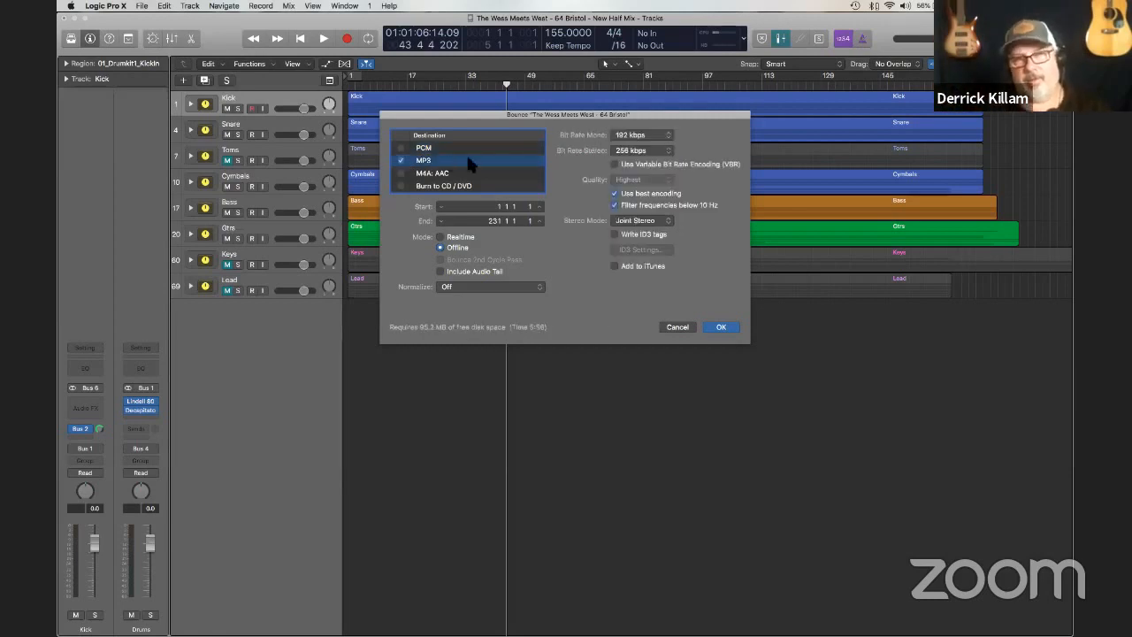
left_click(641, 150)
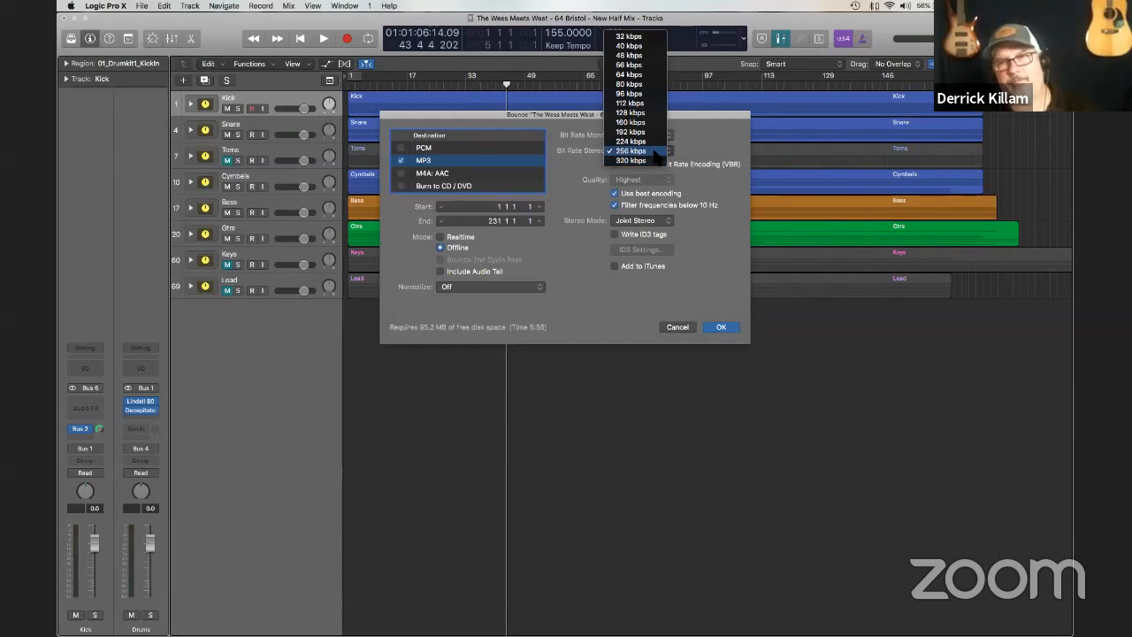
left_click(655, 153)
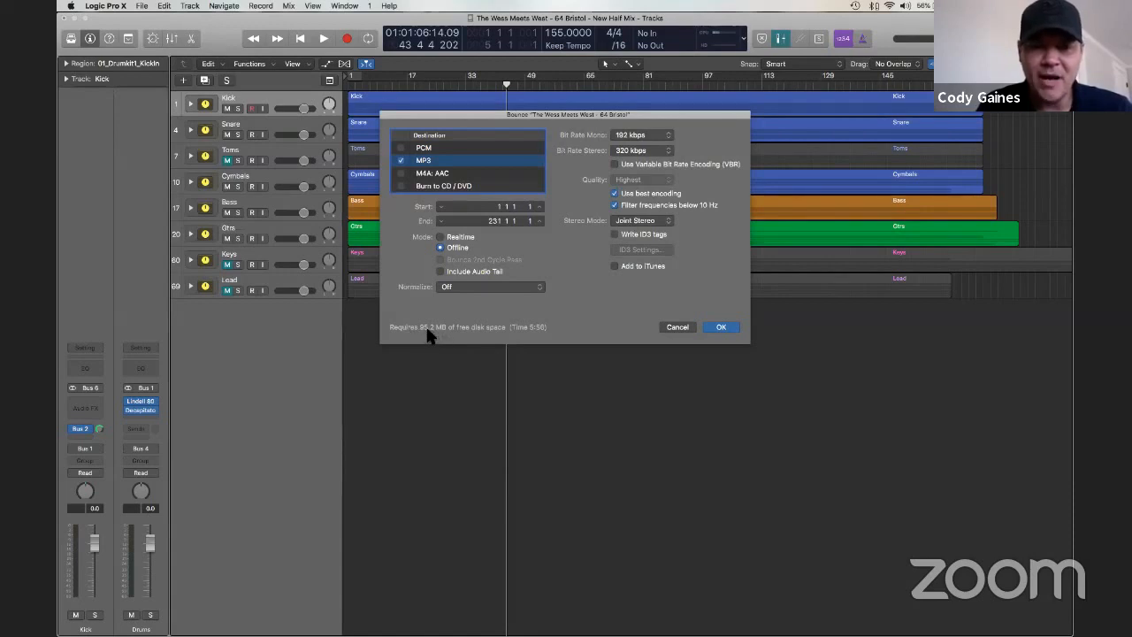
Set the MP3 stereo bit rate to 64 kbps and close the Bounce settings without bouncing.
left_click(626, 152)
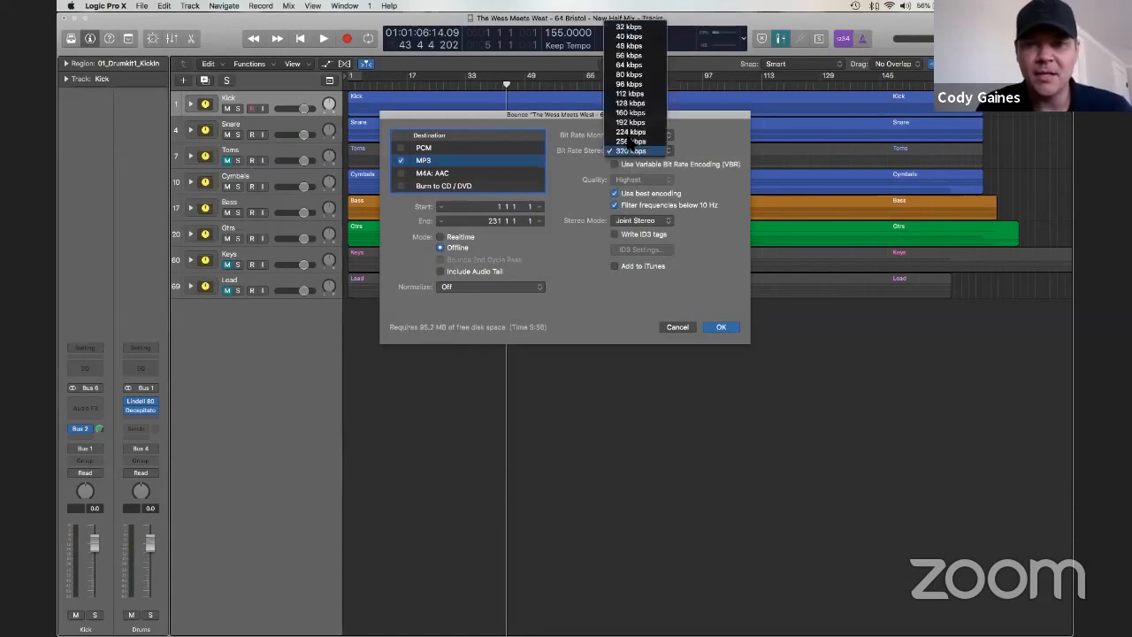
left_click(627, 66)
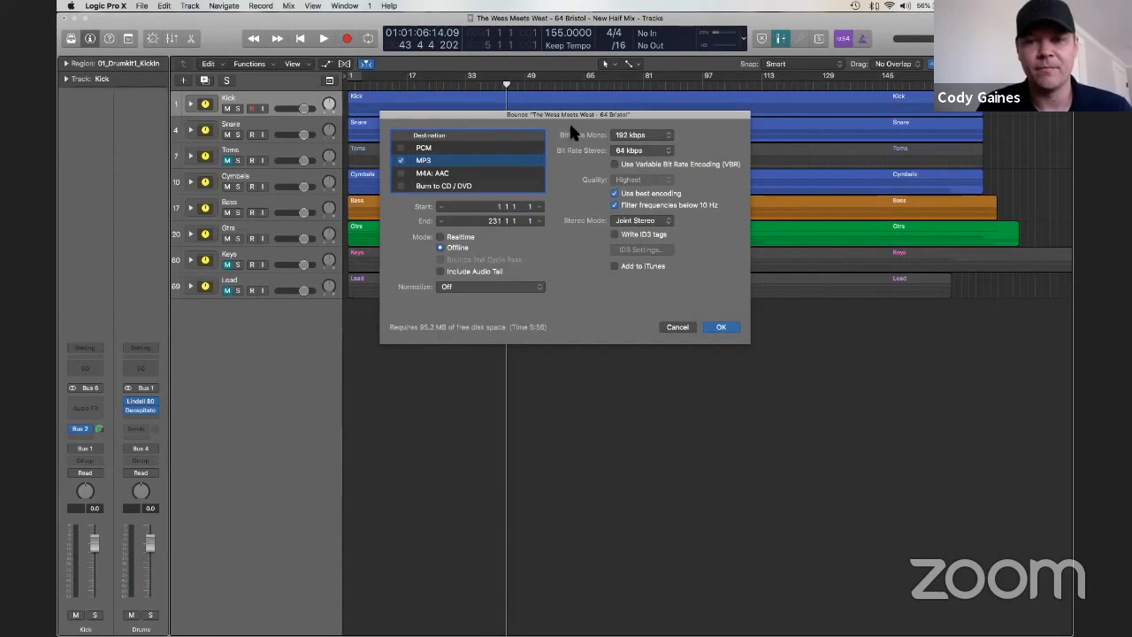
left_click(718, 327)
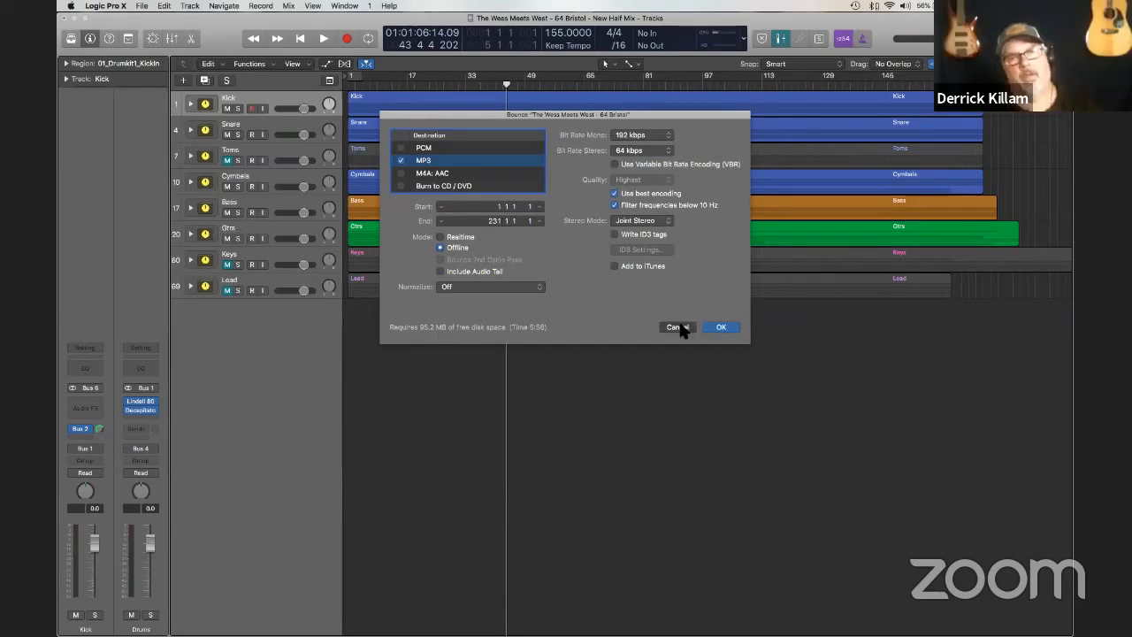
left_click(679, 326)
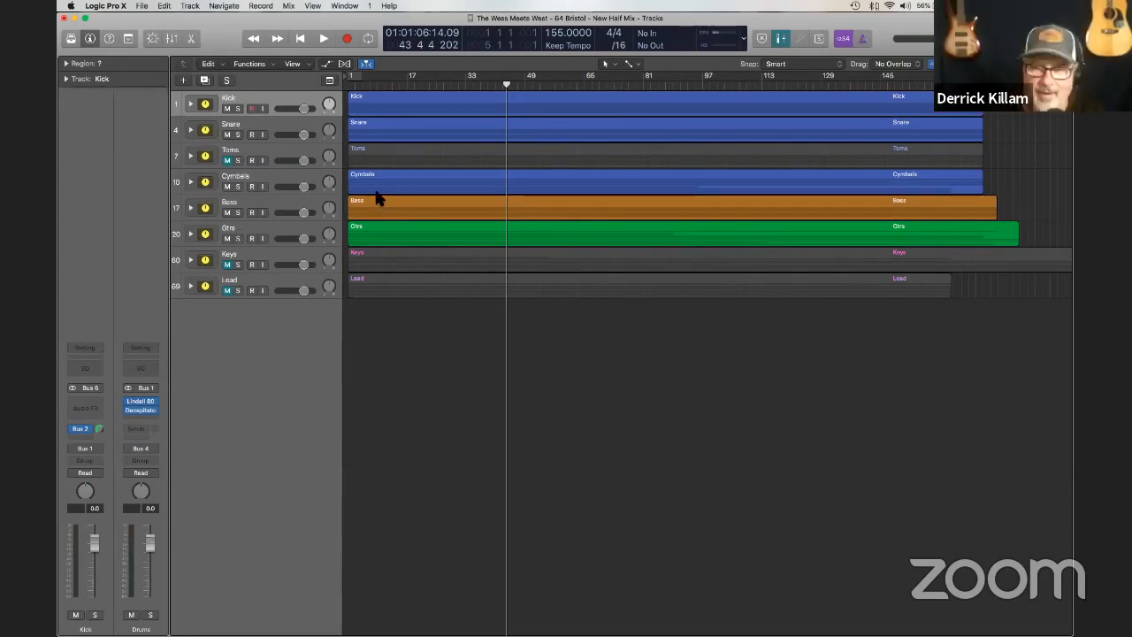
Reopen the Bounce settings, make PCM the destination instead of MP3, and check the file format choices, leaving Wave selected.
key("super+b")
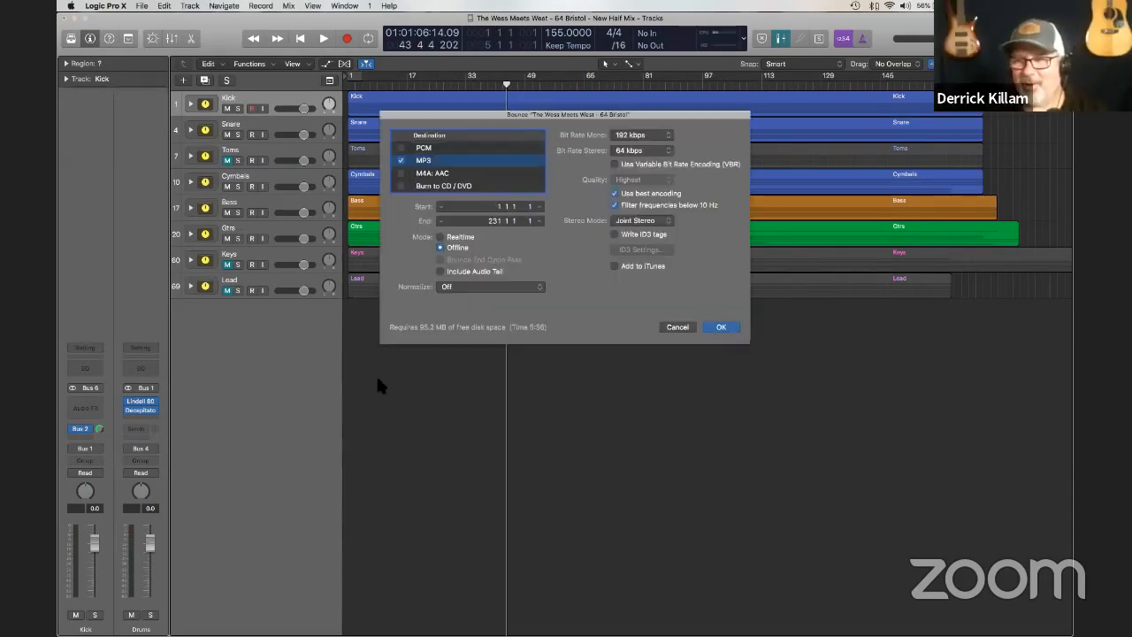
left_click(401, 160)
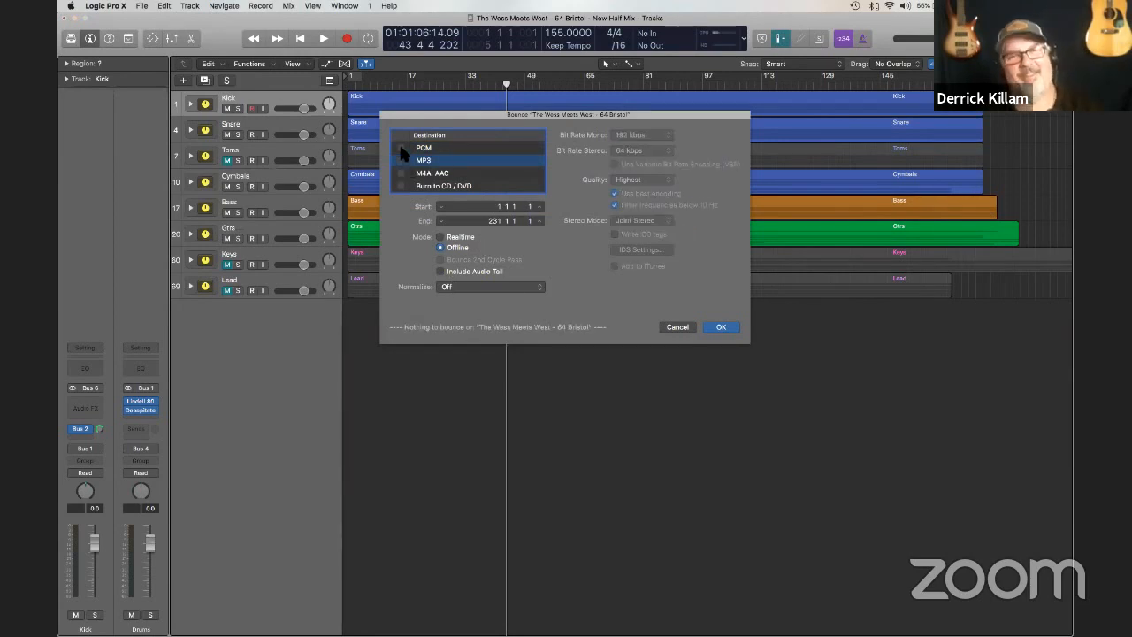
left_click(401, 147)
left_click(650, 134)
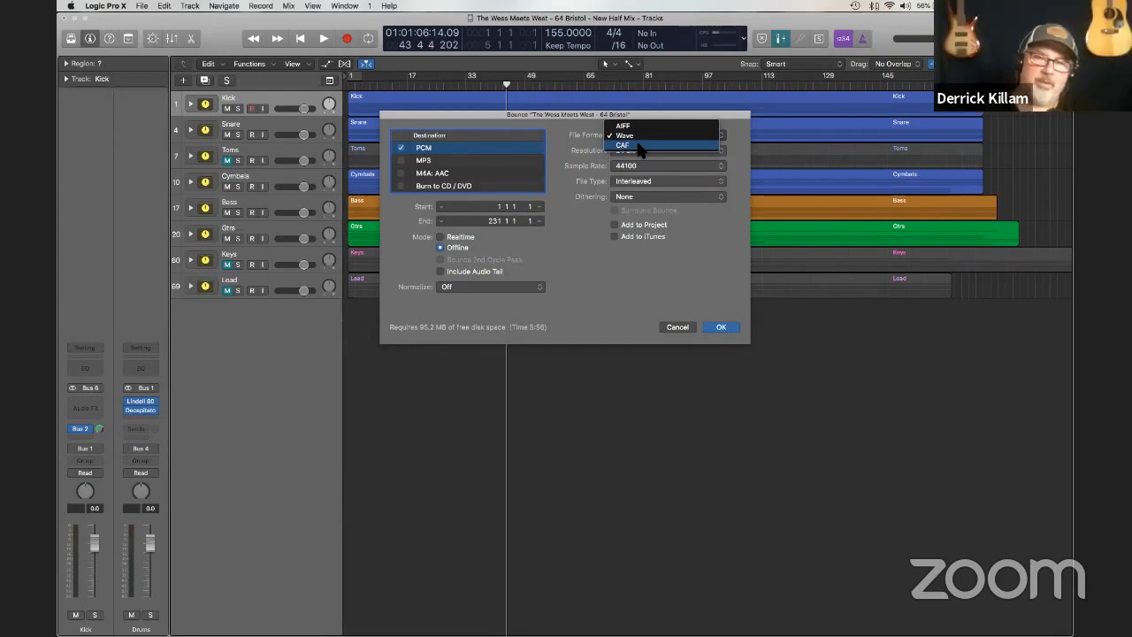
left_click(650, 286)
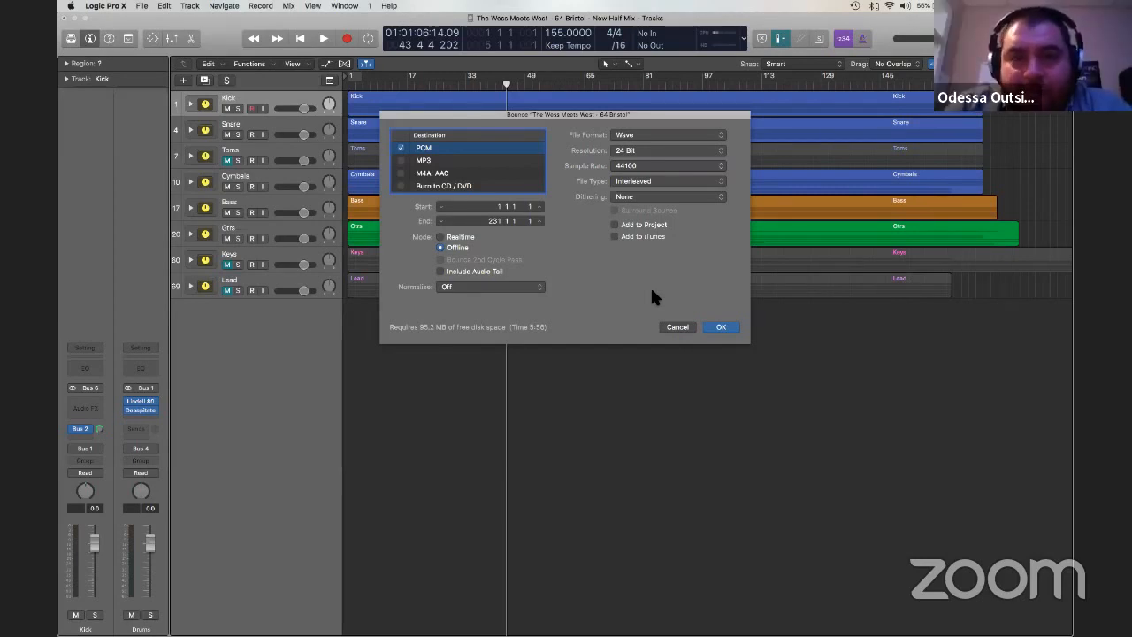
Examine the bounce options for MP3, M4A: AAC with its encoding choices, and Burn to CD/DVD, and cancel the bounce.
left_click(442, 161)
left_click(453, 146)
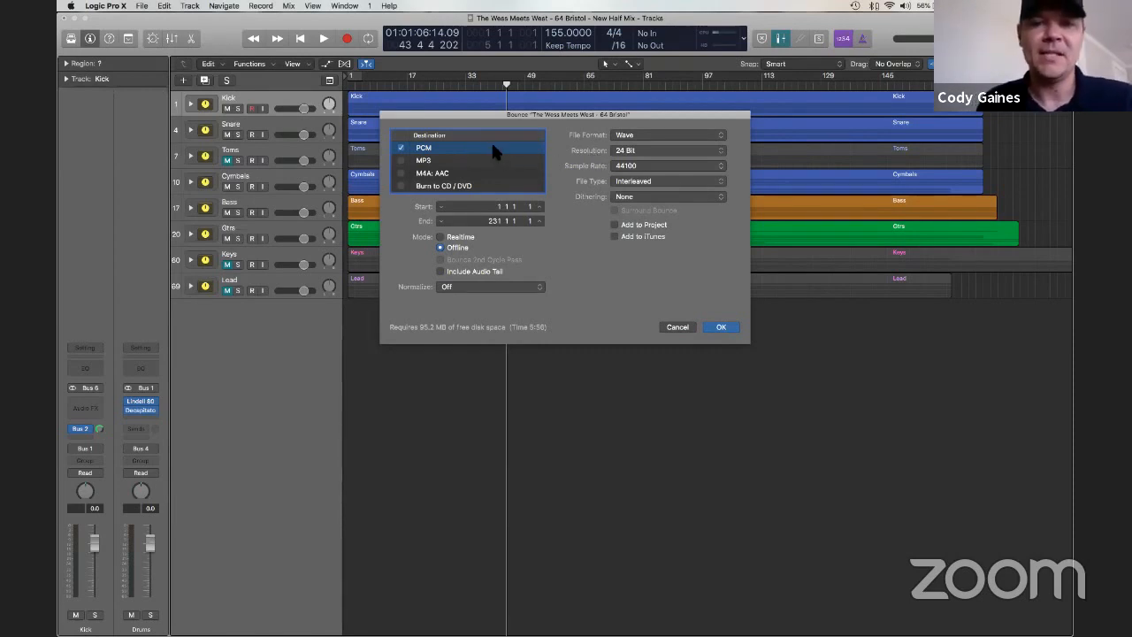
left_click(436, 163)
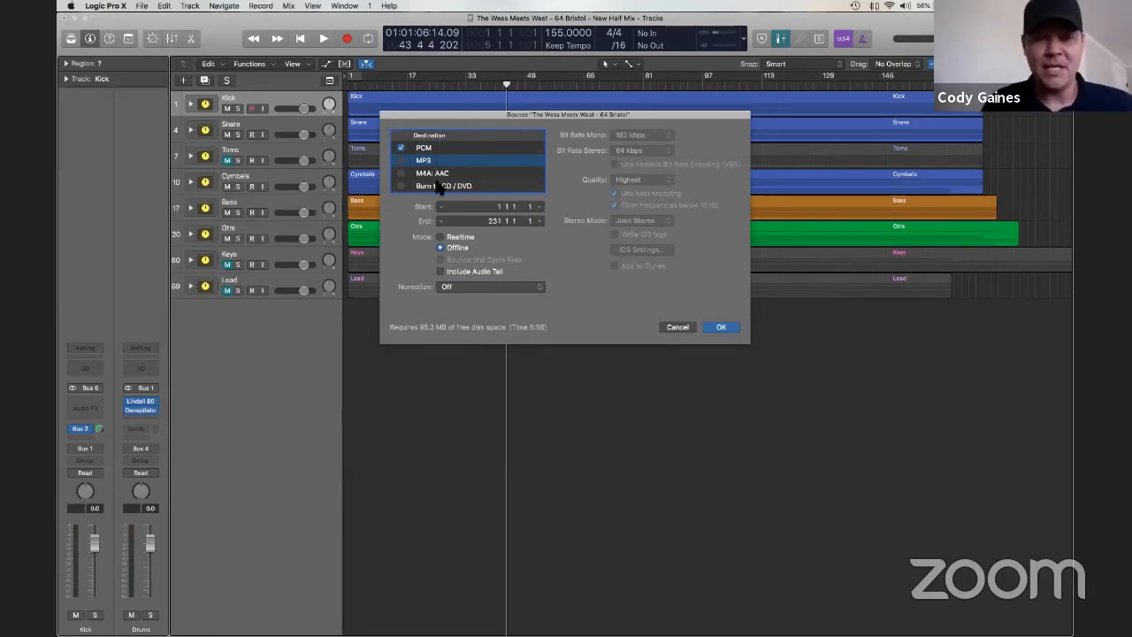
left_click(429, 175)
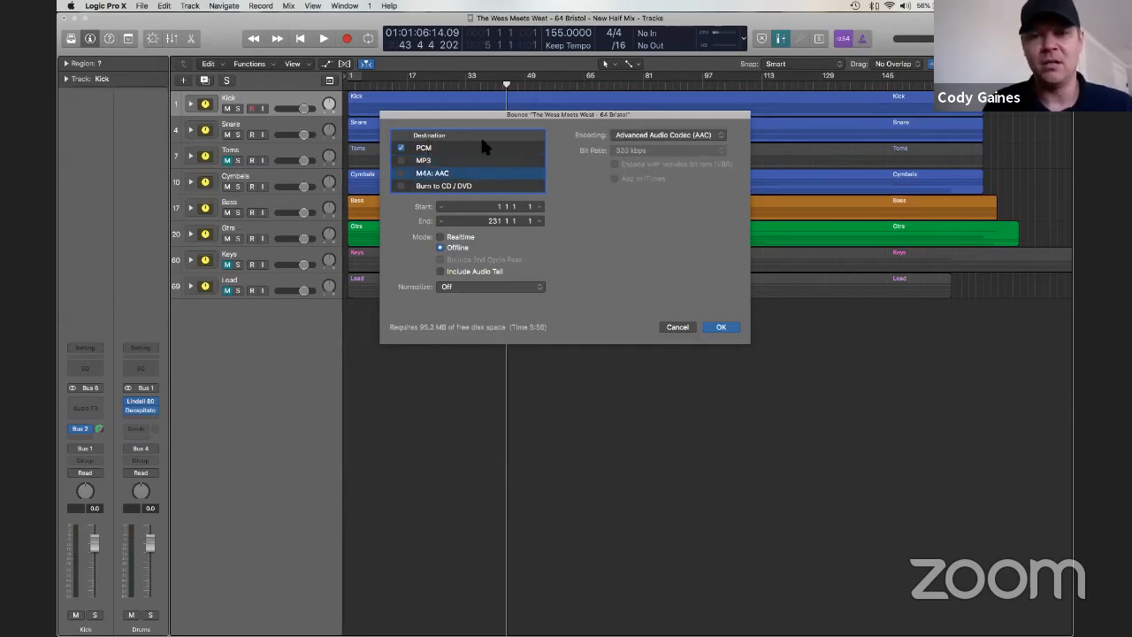
left_click(630, 135)
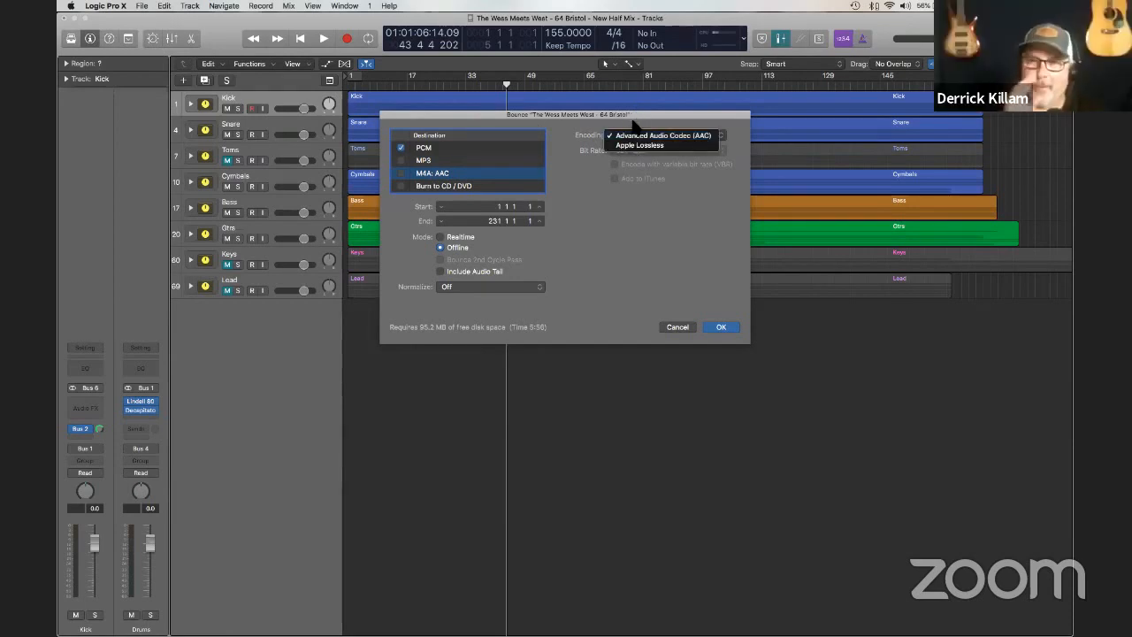
left_click(631, 135)
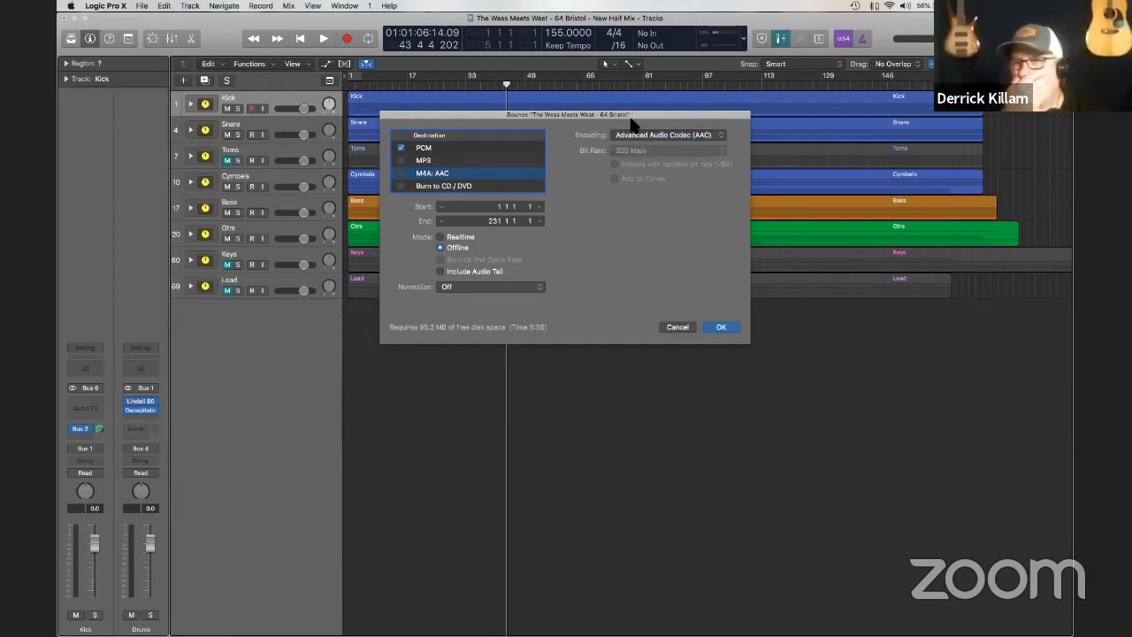
left_click(433, 188)
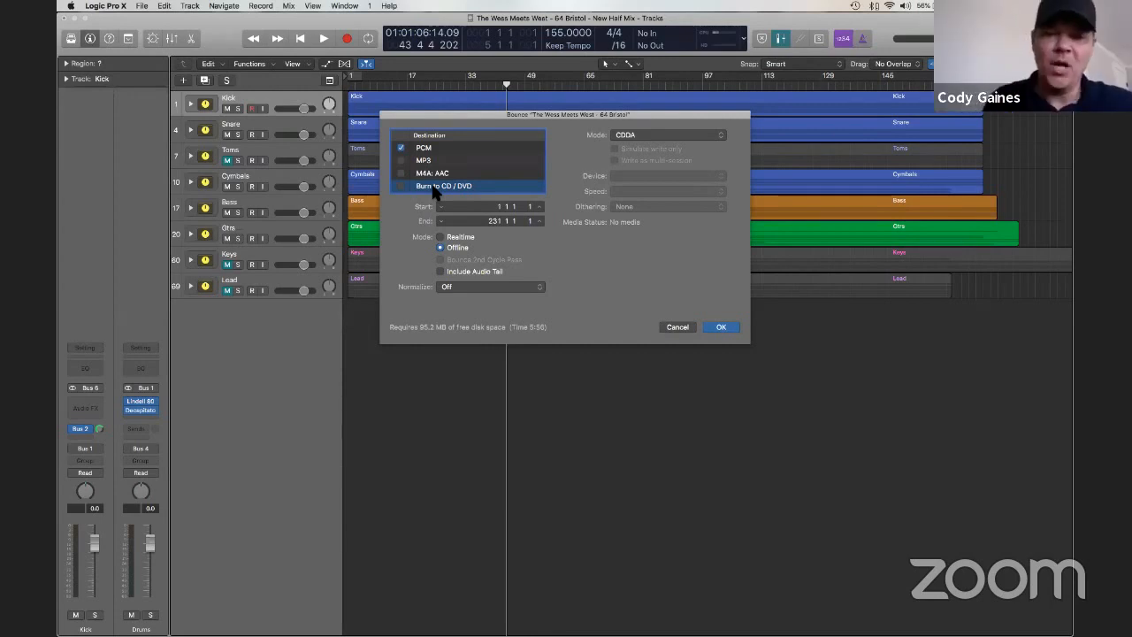
left_click(677, 327)
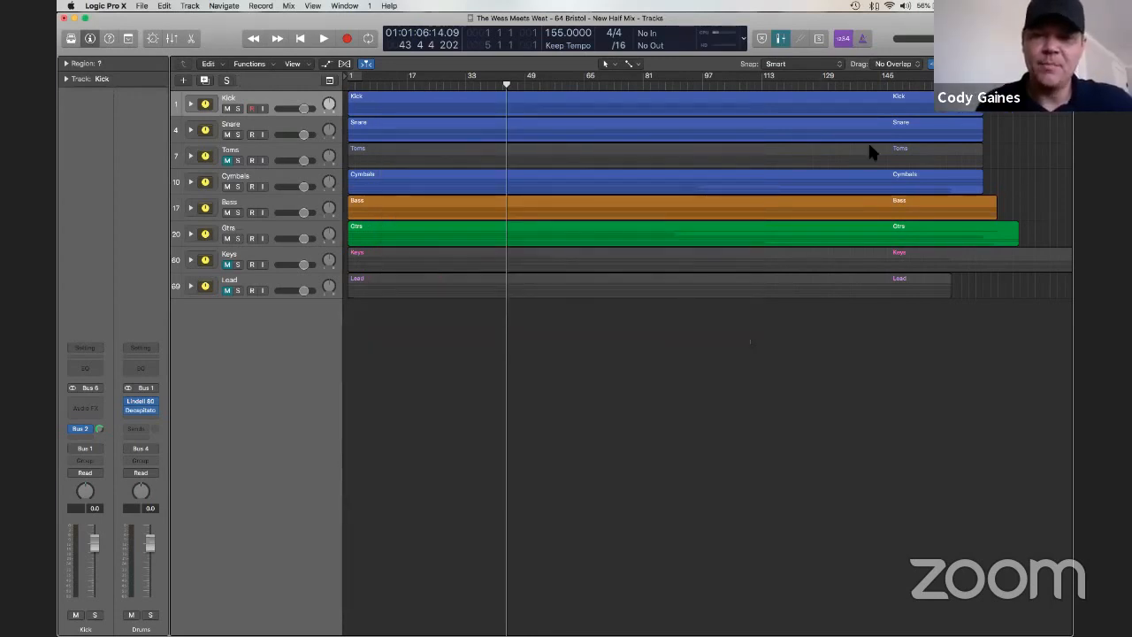
Switch to the Mixer, inspect the Shadow Hills Class A Mastering Comp plug-in on the Stereo Out channel, and close it.
key("ctrl+Up")
left_click(449, 435)
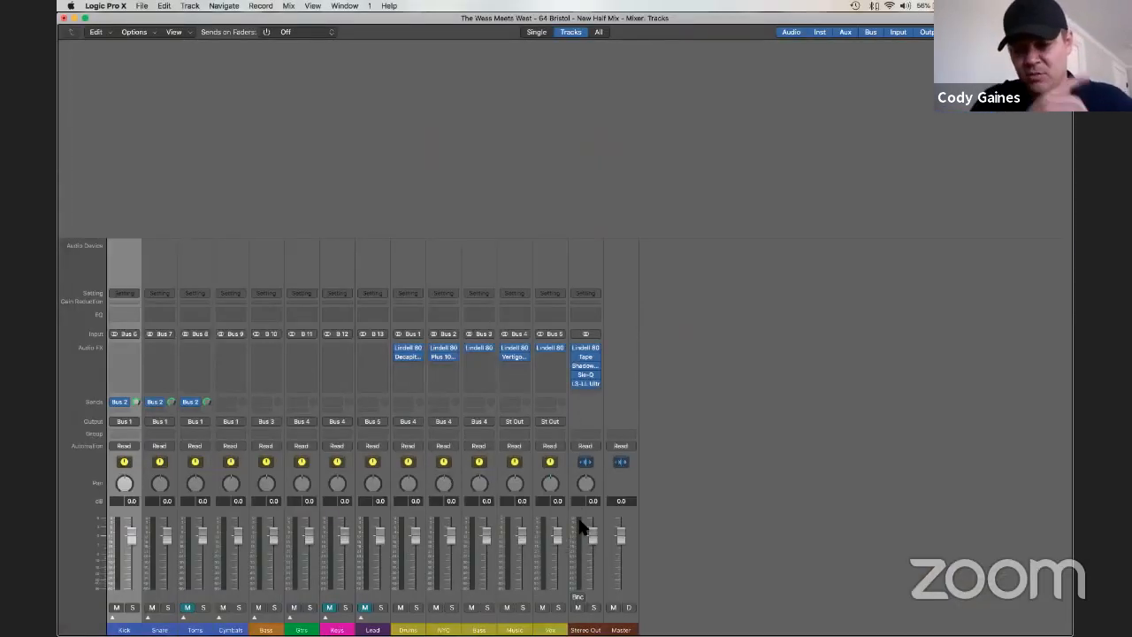
left_click(682, 497)
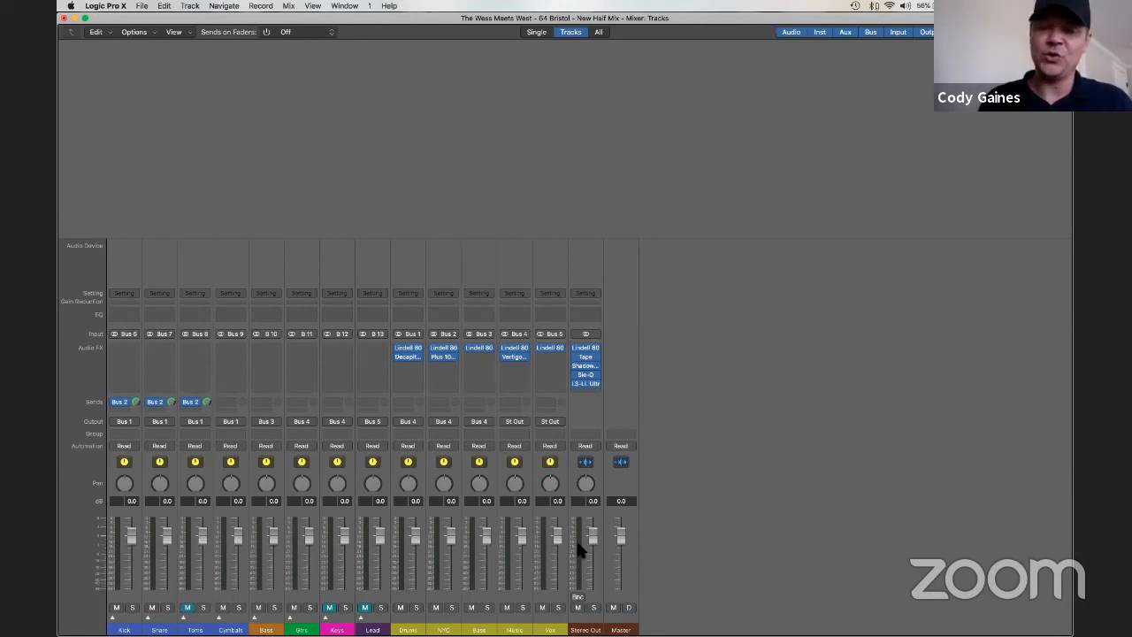
left_click(586, 373)
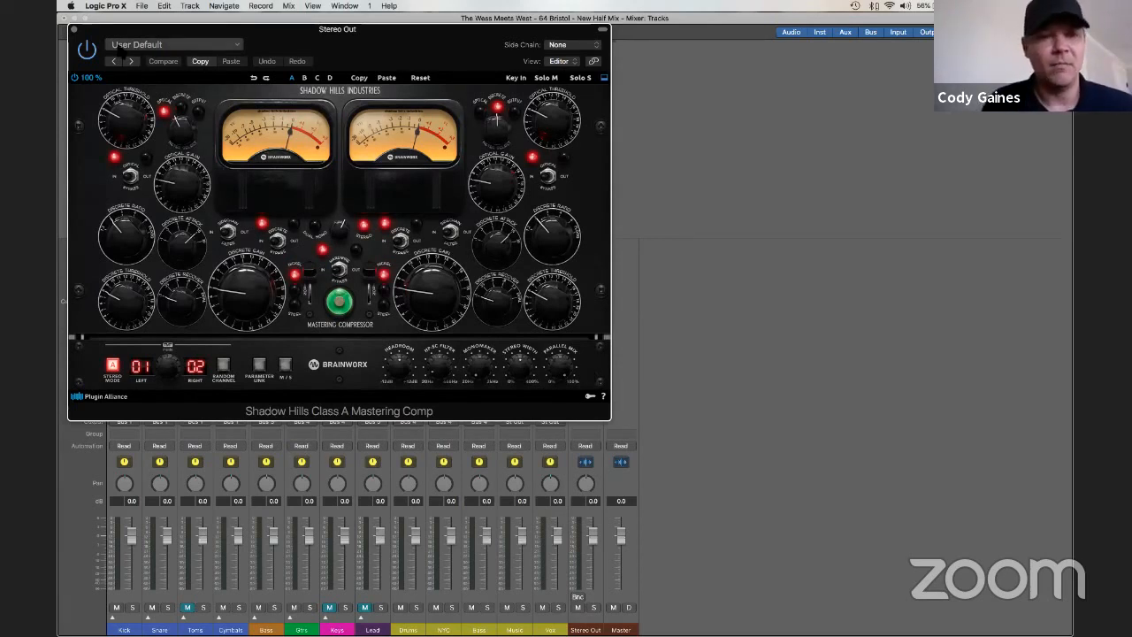
left_click(75, 29)
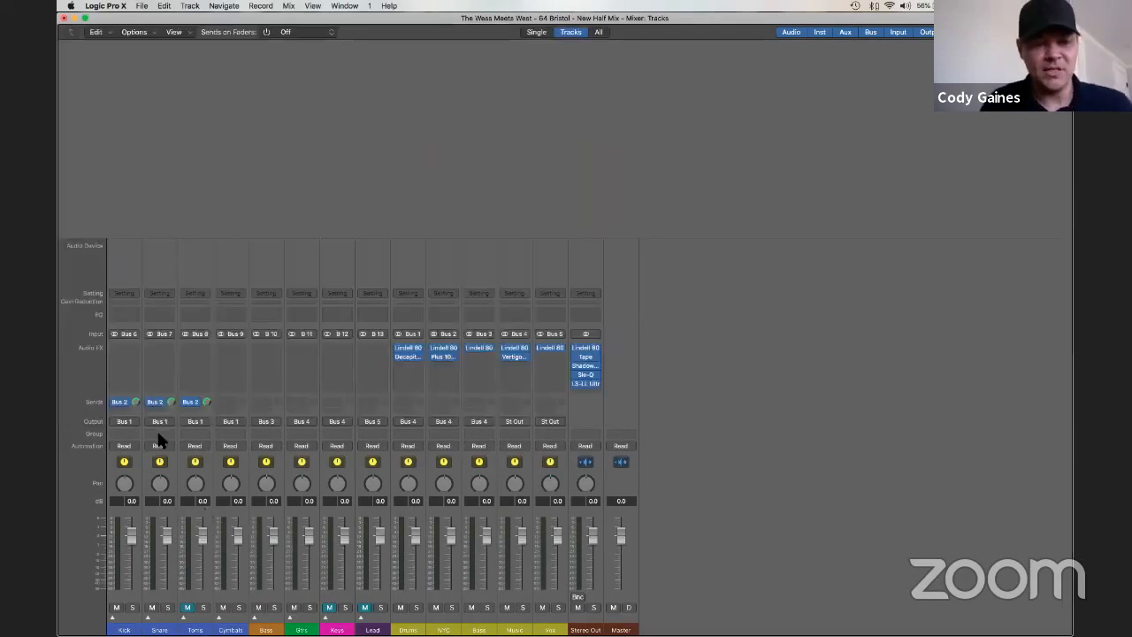
Insert the Dynamics Compressor plug-in on the Kick channel and close its window.
left_click(127, 353)
mouse_move(148, 449)
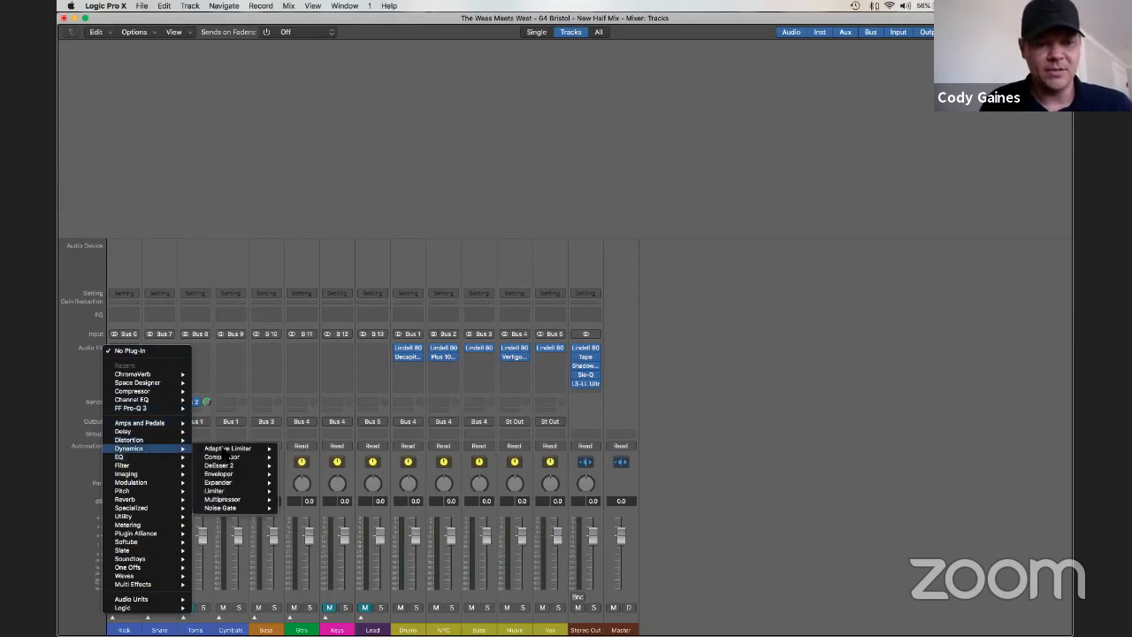
left_click(294, 457)
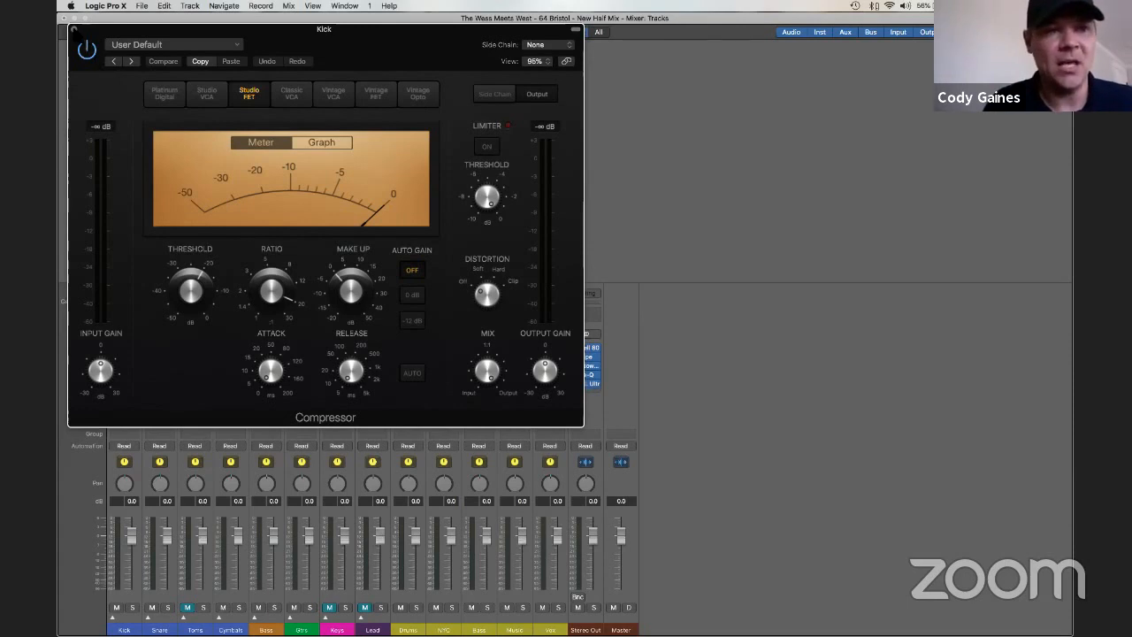
left_click(72, 29)
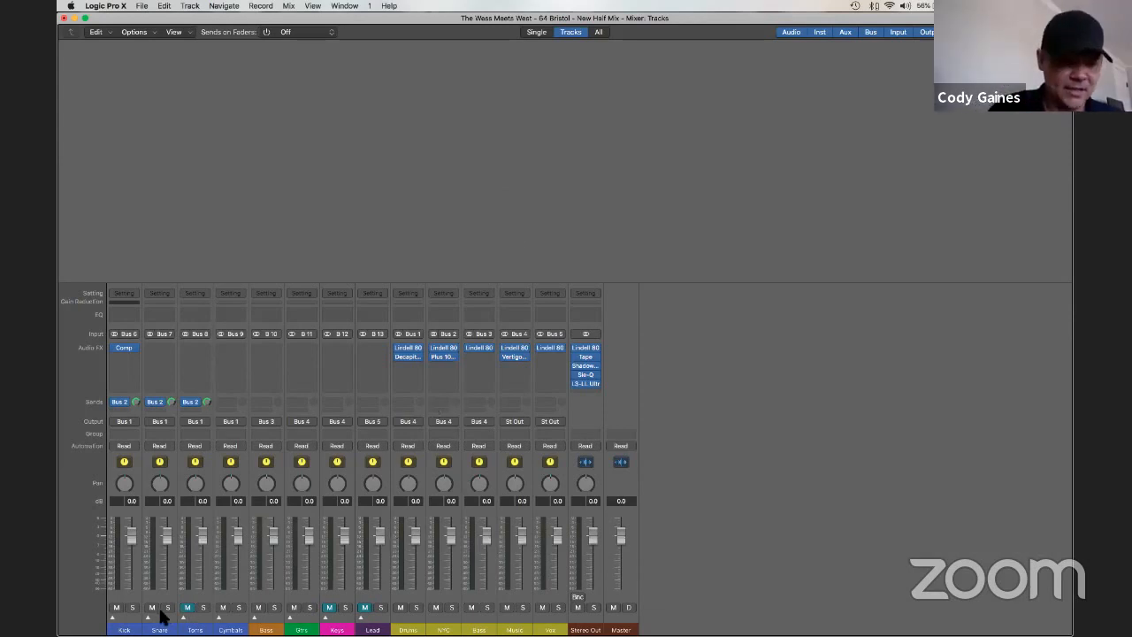
Solo the Kick channel during playback, switching to the Tracks window and back to the Mixer.
left_click(131, 608)
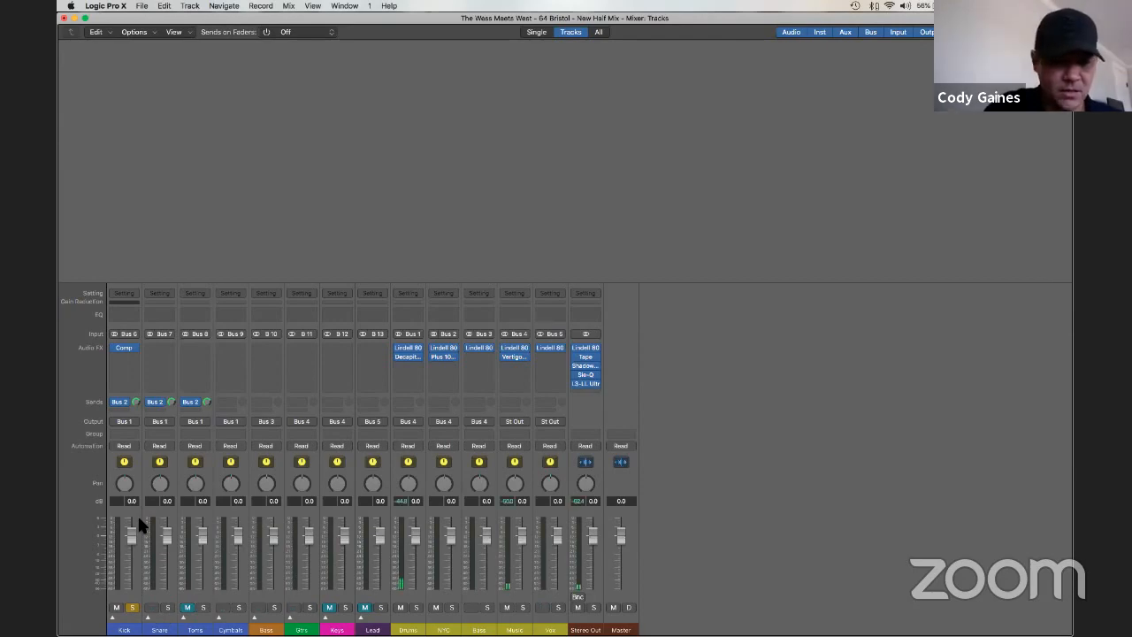
key("ctrl+Up")
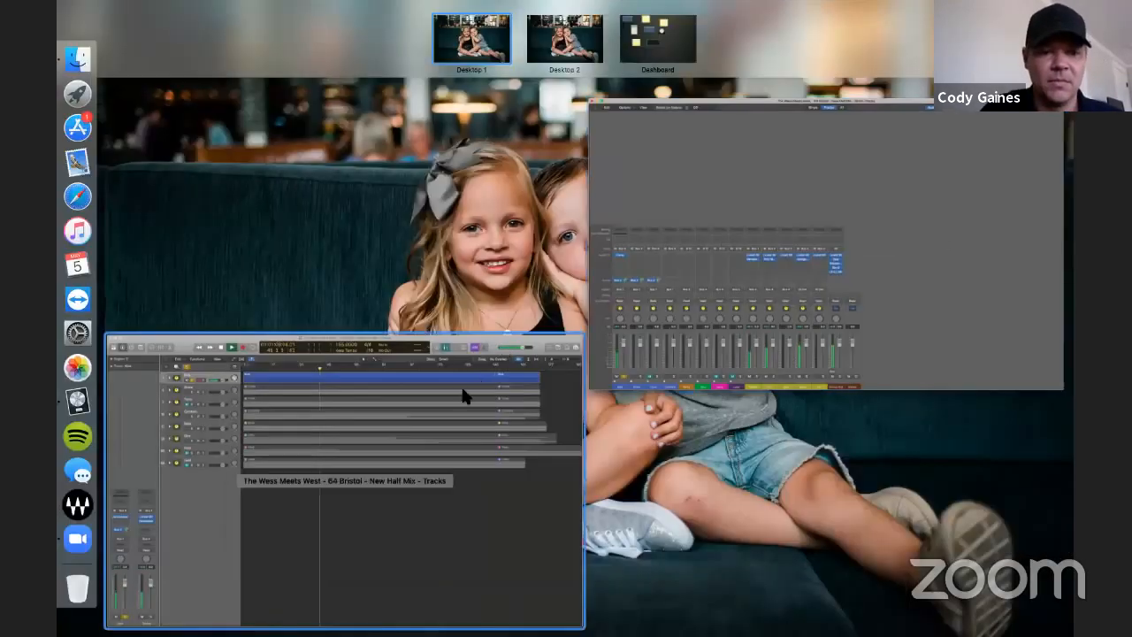
left_click(510, 369)
key("ctrl+Up")
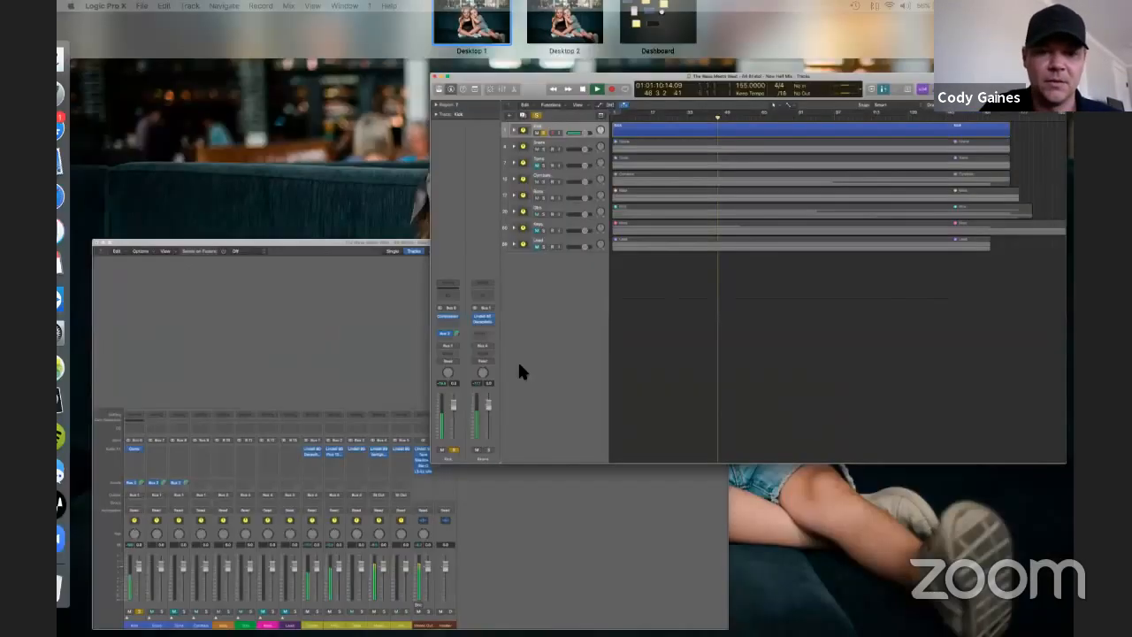
left_click(495, 373)
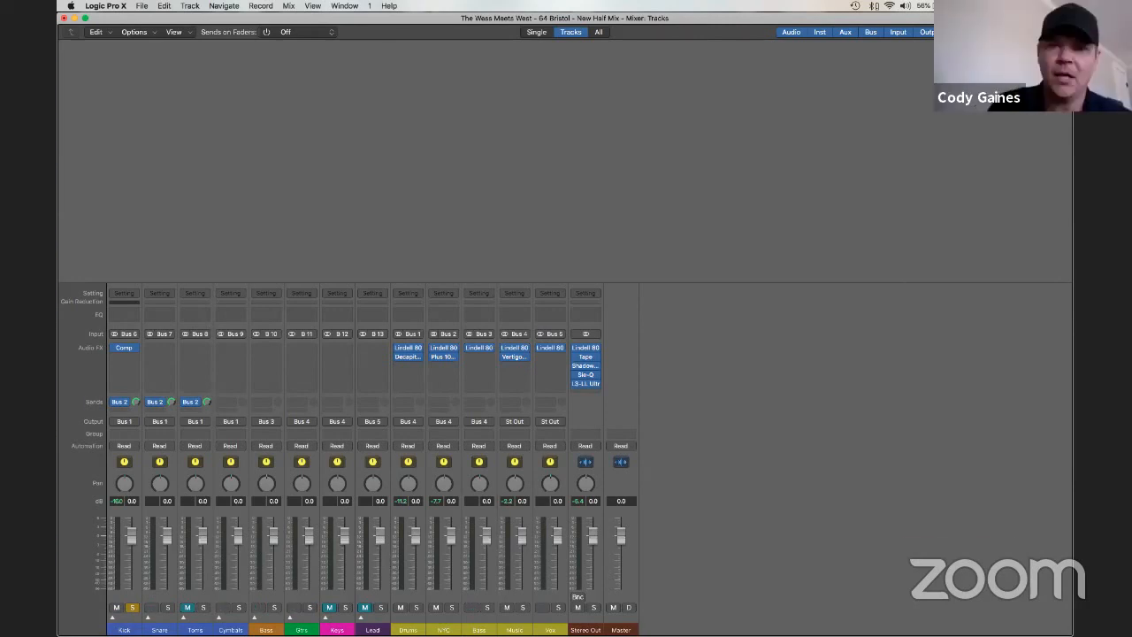
Bring up the main Tracks window and toggle the metronome click.
mouse_move(1072, 2)
left_click(398, 489)
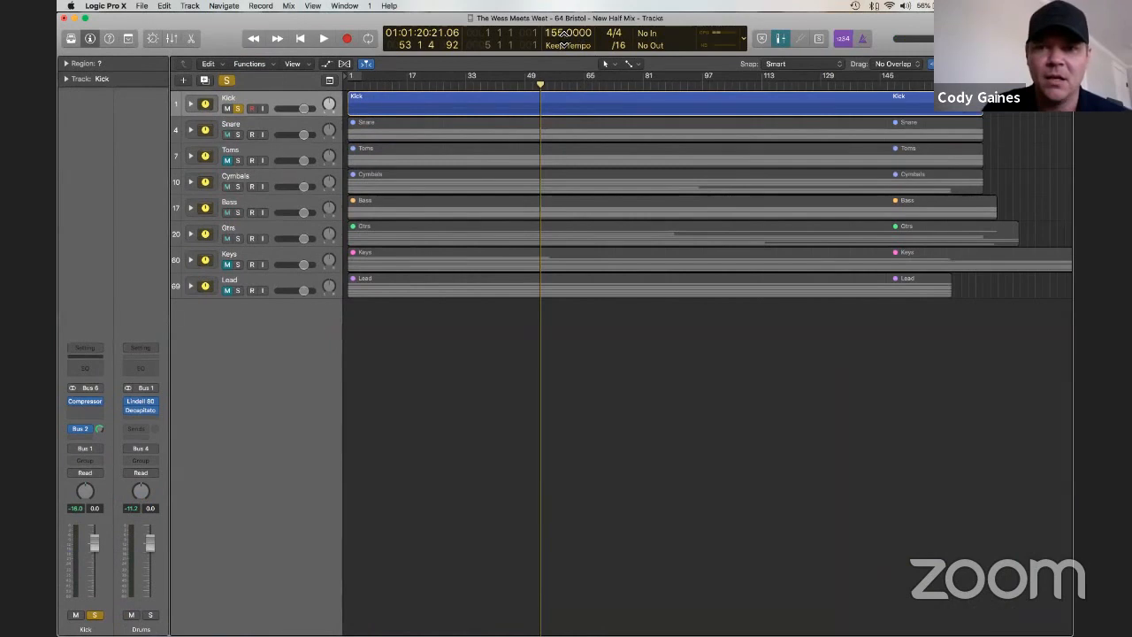
left_click(862, 40)
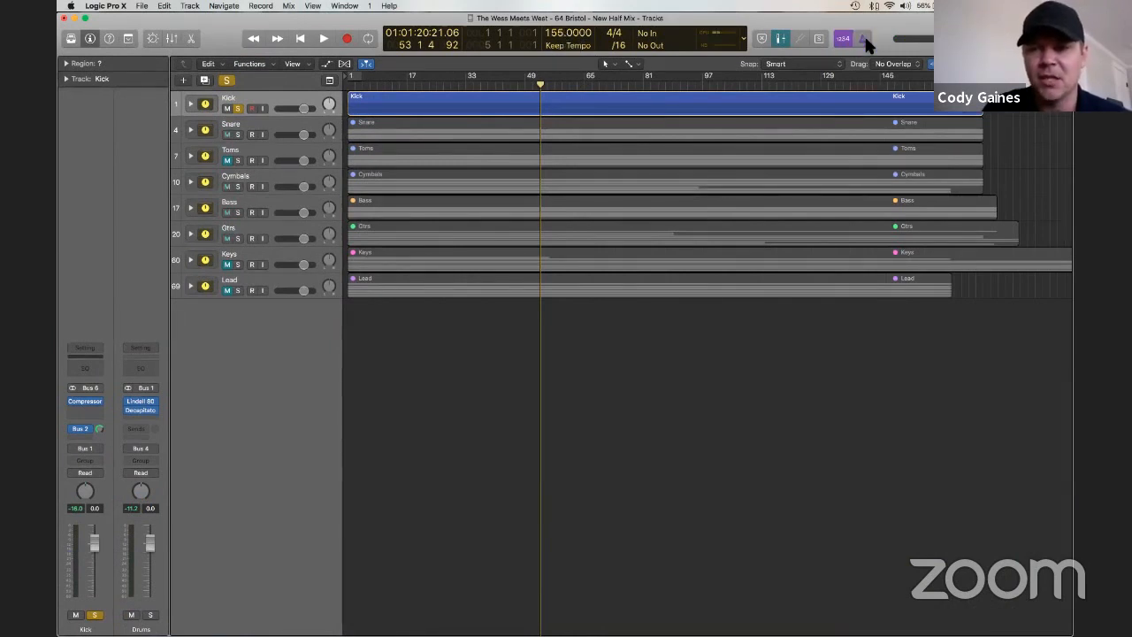
Turn the metronome click on and back off.
left_click(862, 39)
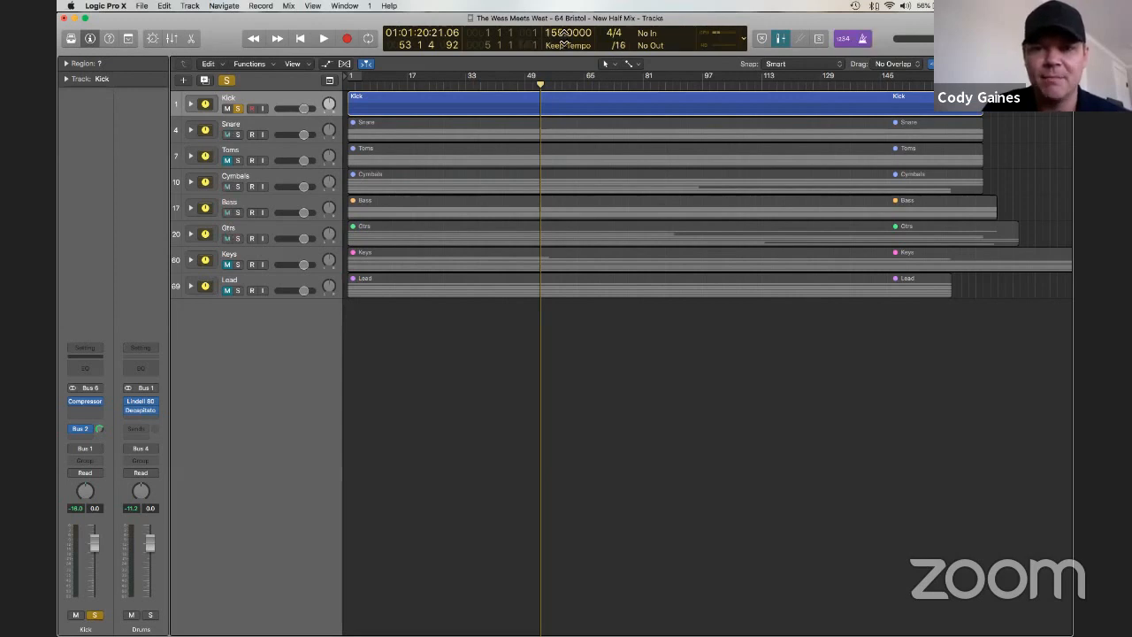
left_click_drag(564, 35, 564, 55)
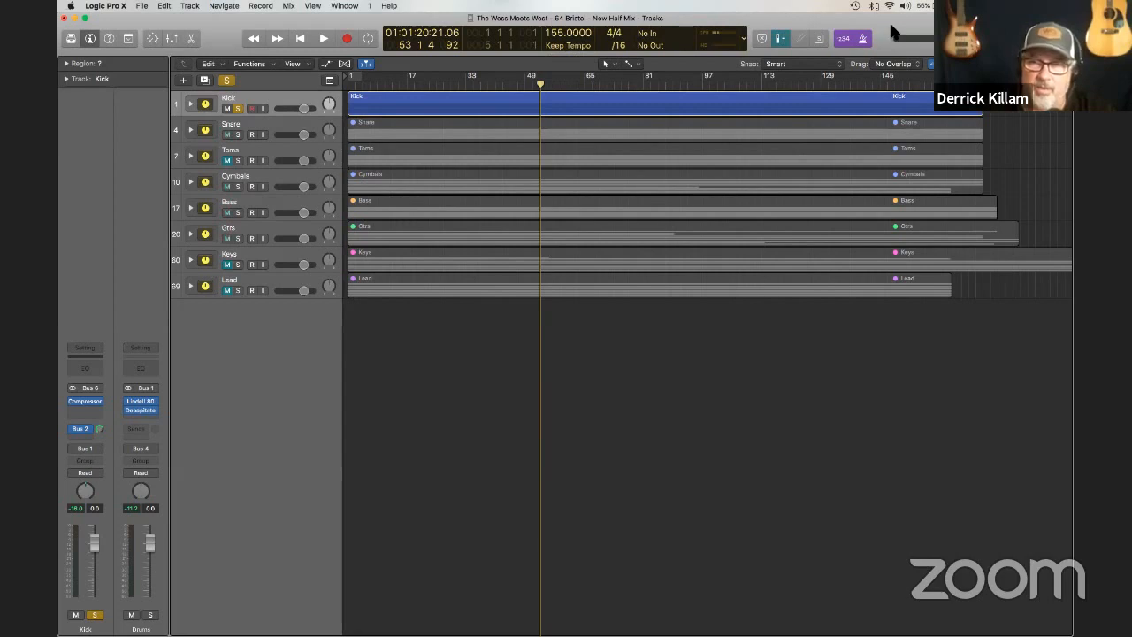
left_click(865, 40)
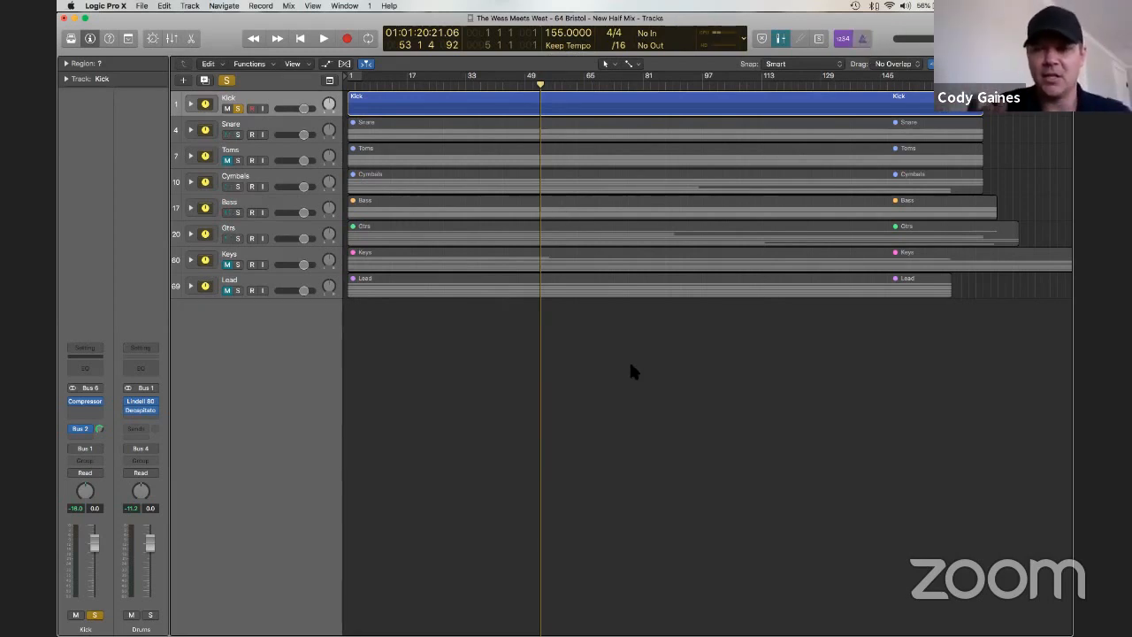
Expand the Kick track stack, place the playhead at bar 22, and examine the kick hits against the beat grid.
left_click(190, 104)
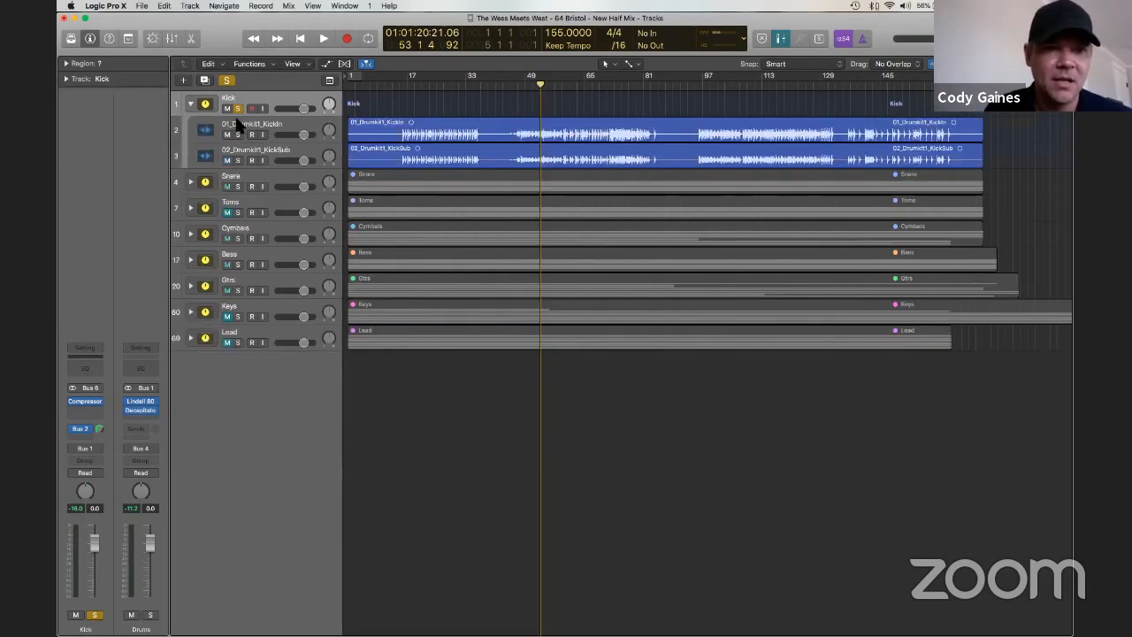
left_click(427, 90)
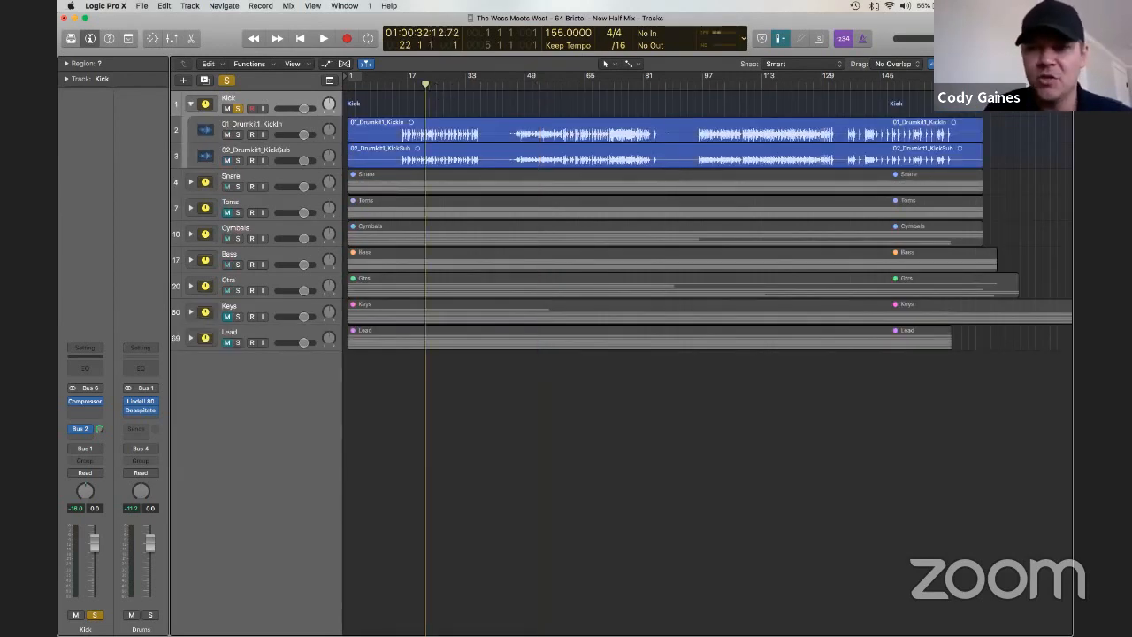
key("super+Right")
key("super+Right")
key("super+Right")
key("super+Right")
key("super+Right")
key("super+Right")
key("super+Right")
key("super+Right")
key("super+Right")
key("super+Right")
key("super+Right")
key("super+Right")
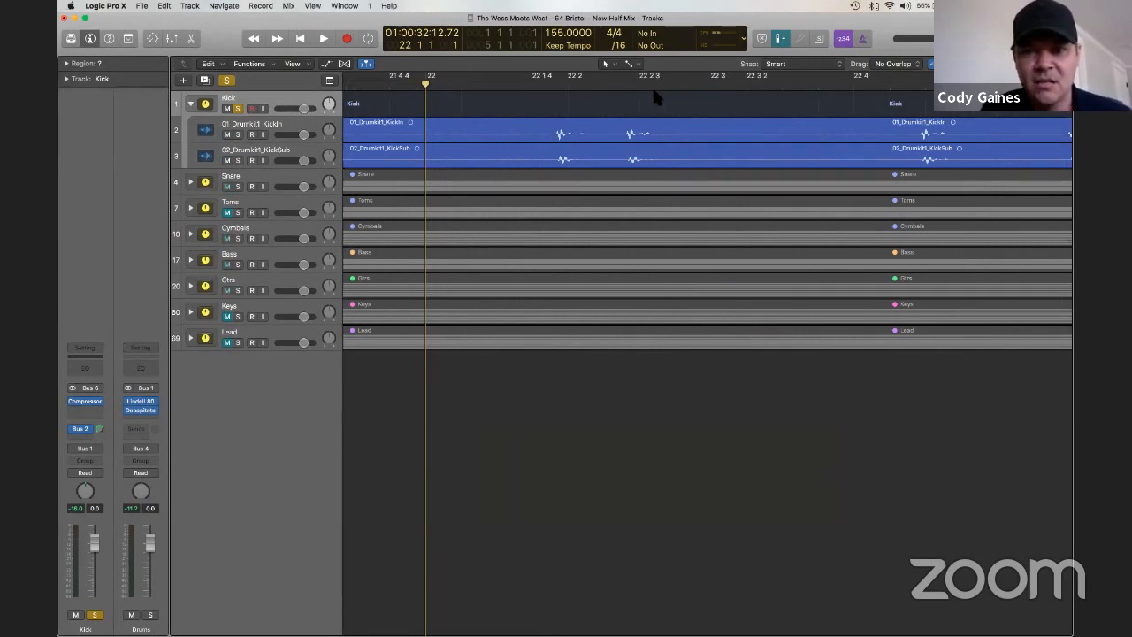
Select all regions in the project, shift them together slightly later on the timeline, and undo the move.
key("super+a")
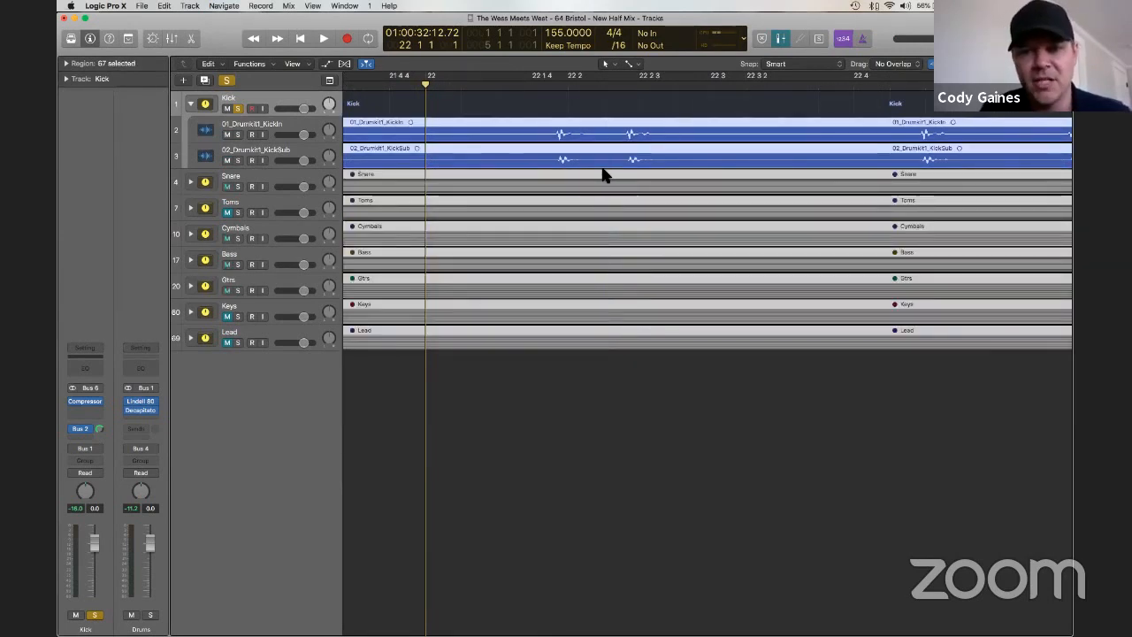
left_click_drag(610, 177, 617, 175)
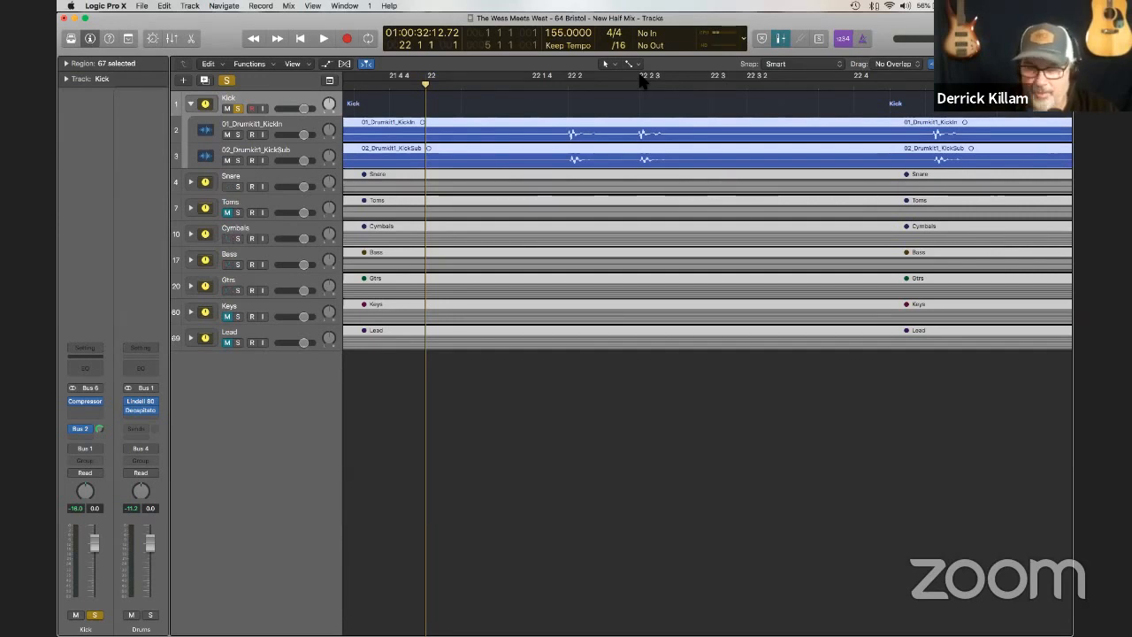
key("super+z")
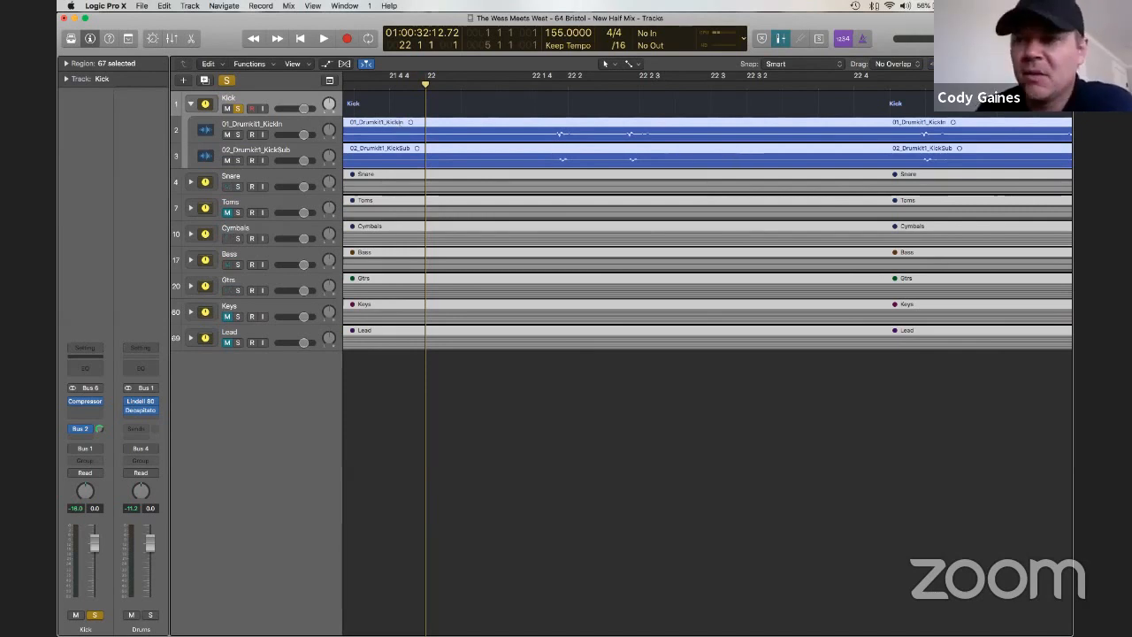
Clear the region selection and collapse the Kick track stack, with the whole arrangement back in view.
key("super+Left")
key("super+Left")
key("super+Left")
key("super+Left")
key("super+Left")
key("super+Left")
key("super+Left")
key("super+Left")
left_click(967, 124)
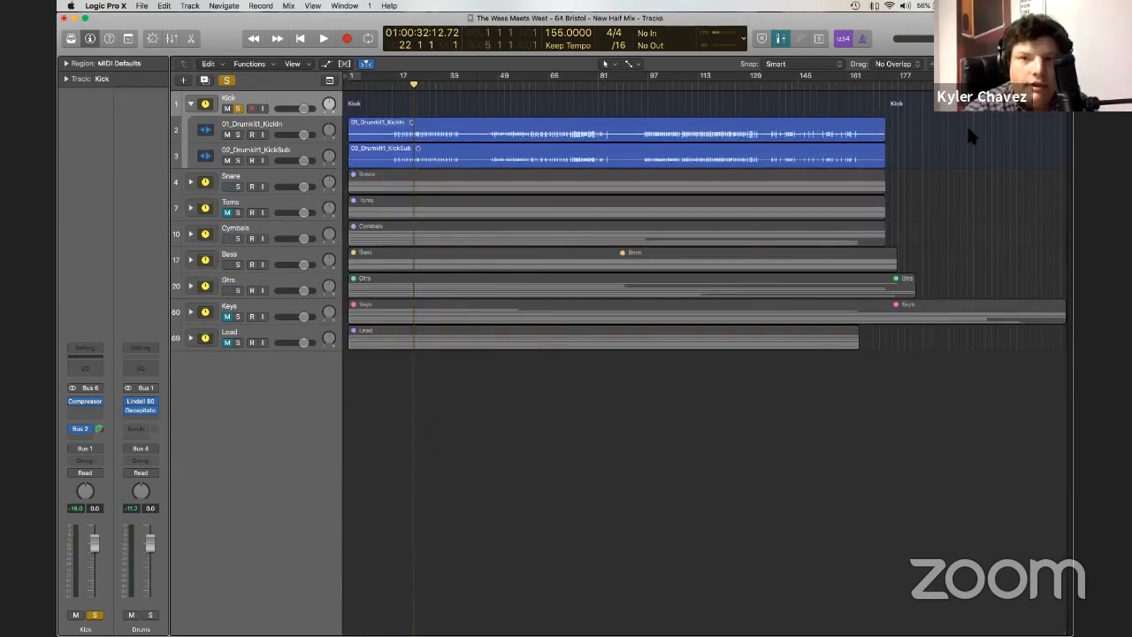
left_click(190, 104)
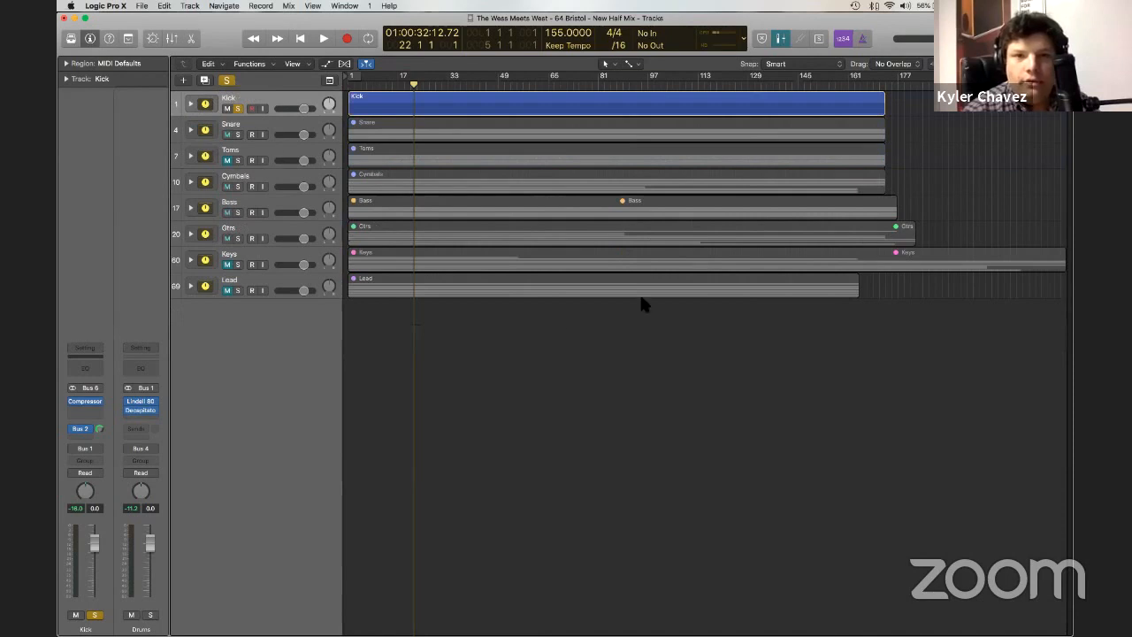
Return the playhead to the project start and examine the available count-in lengths without changing the setting.
key("Return")
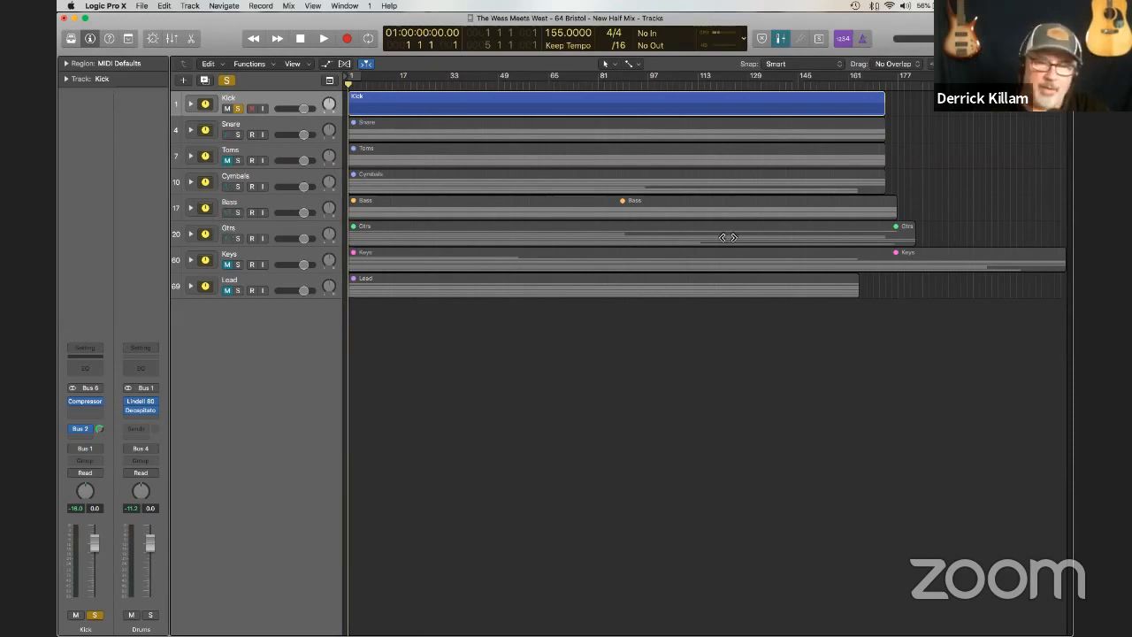
right_click(843, 39)
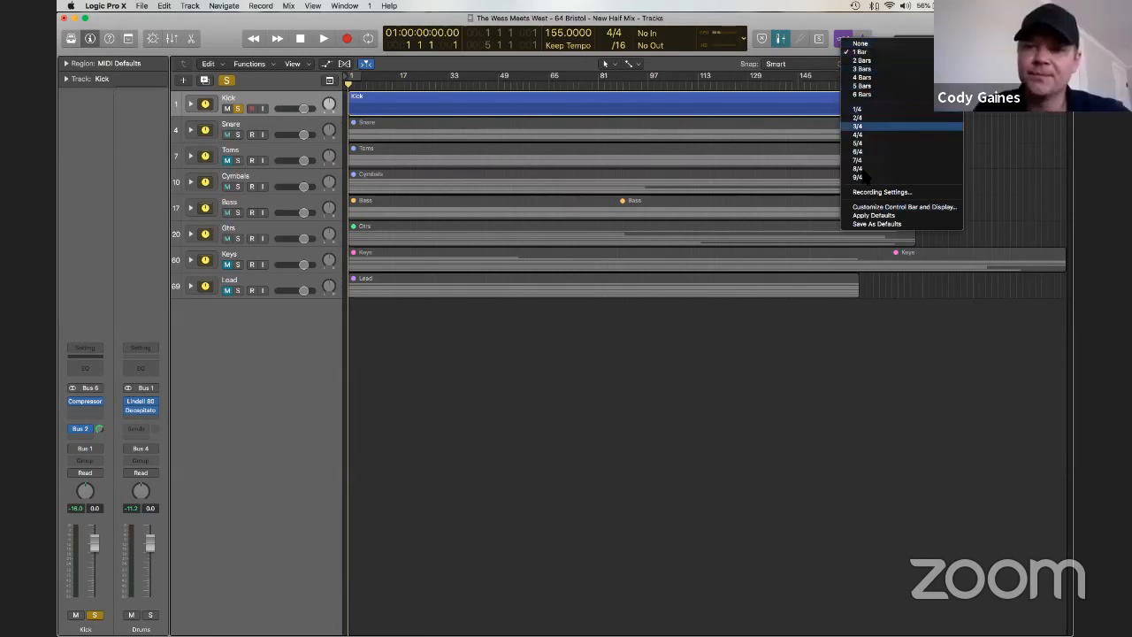
left_click(884, 29)
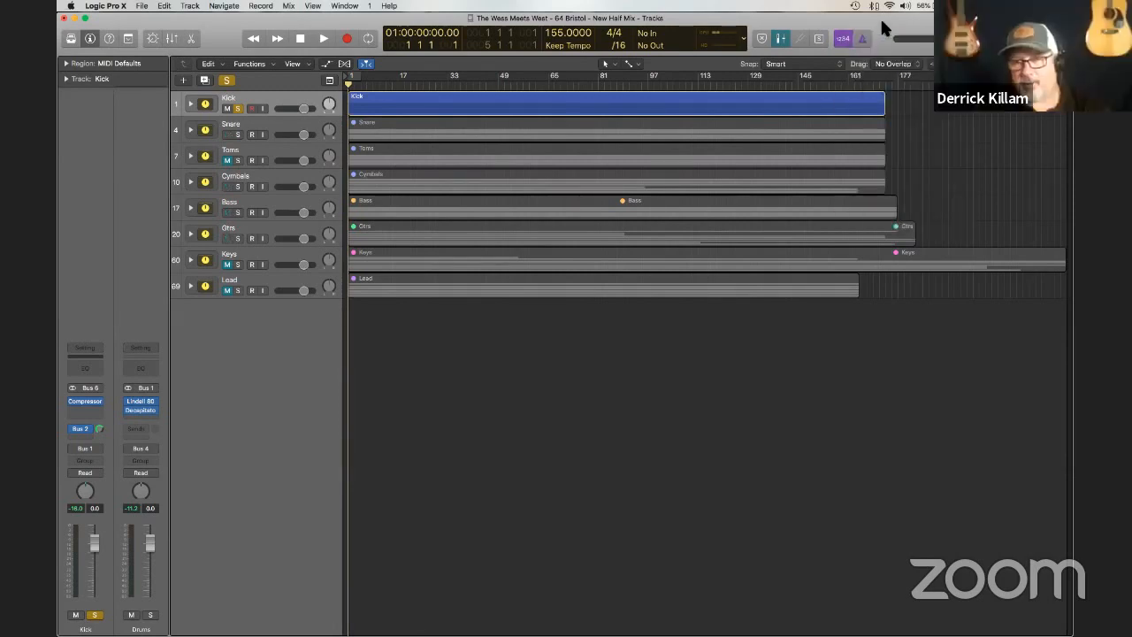